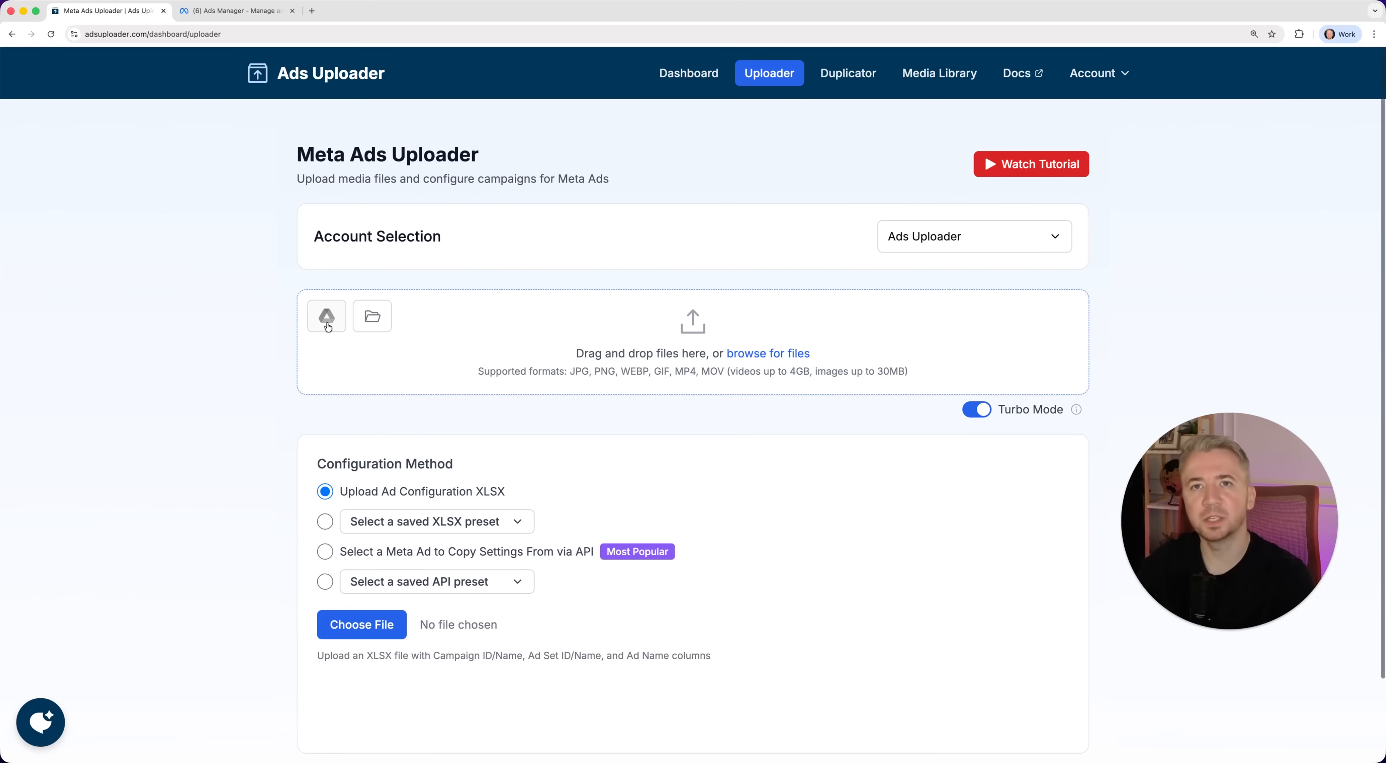
Step: Select the image files 1.png to 11.png from the Ads folder and start uploading them
left_click(745, 353)
left_click(596, 318)
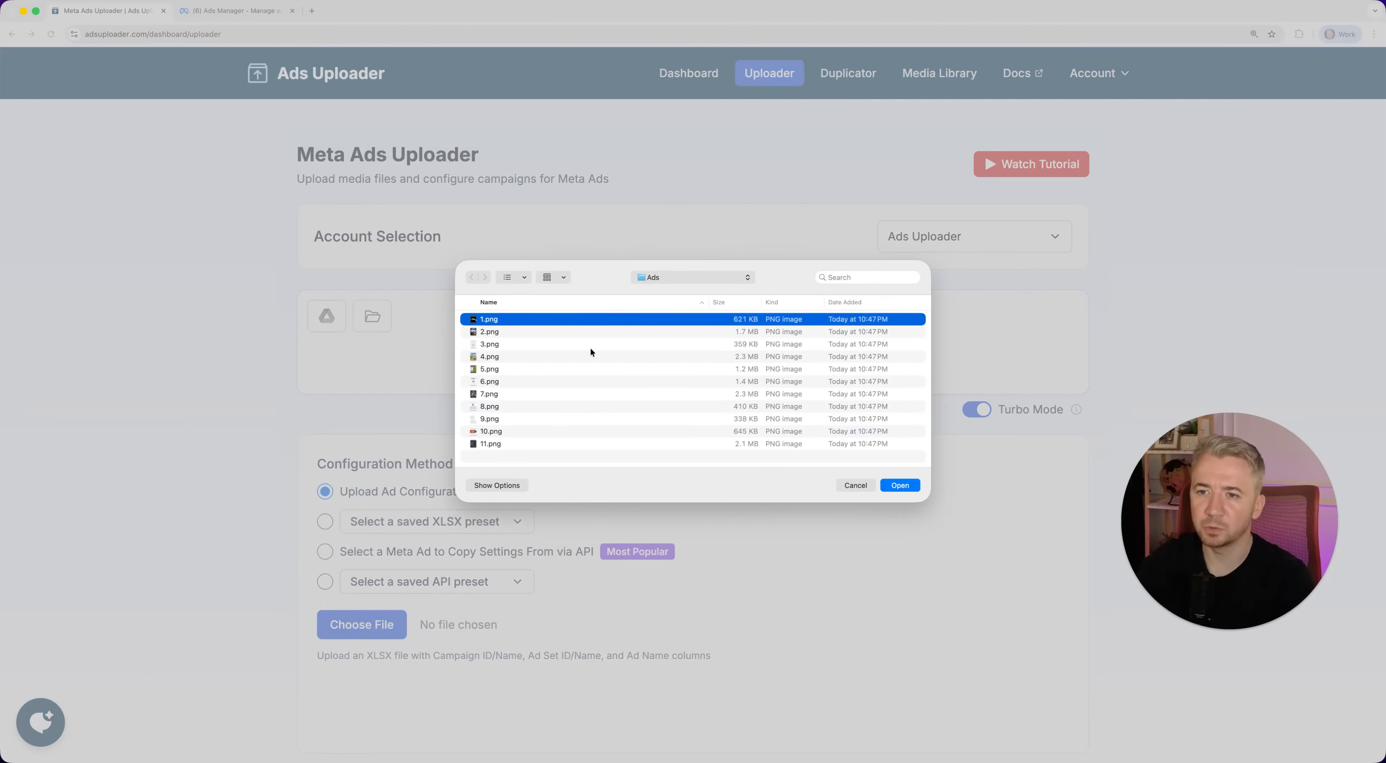
left_click(555, 444, "shift")
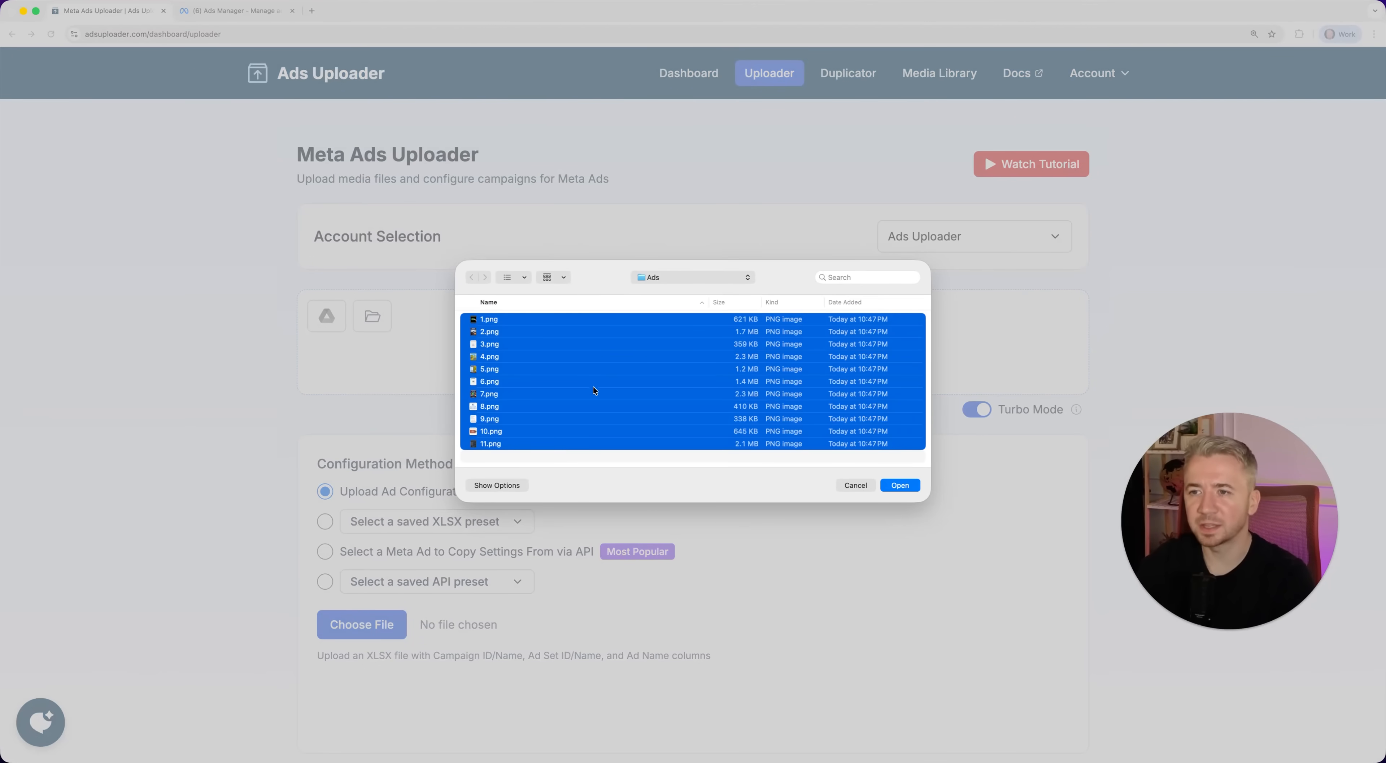
left_click(900, 484)
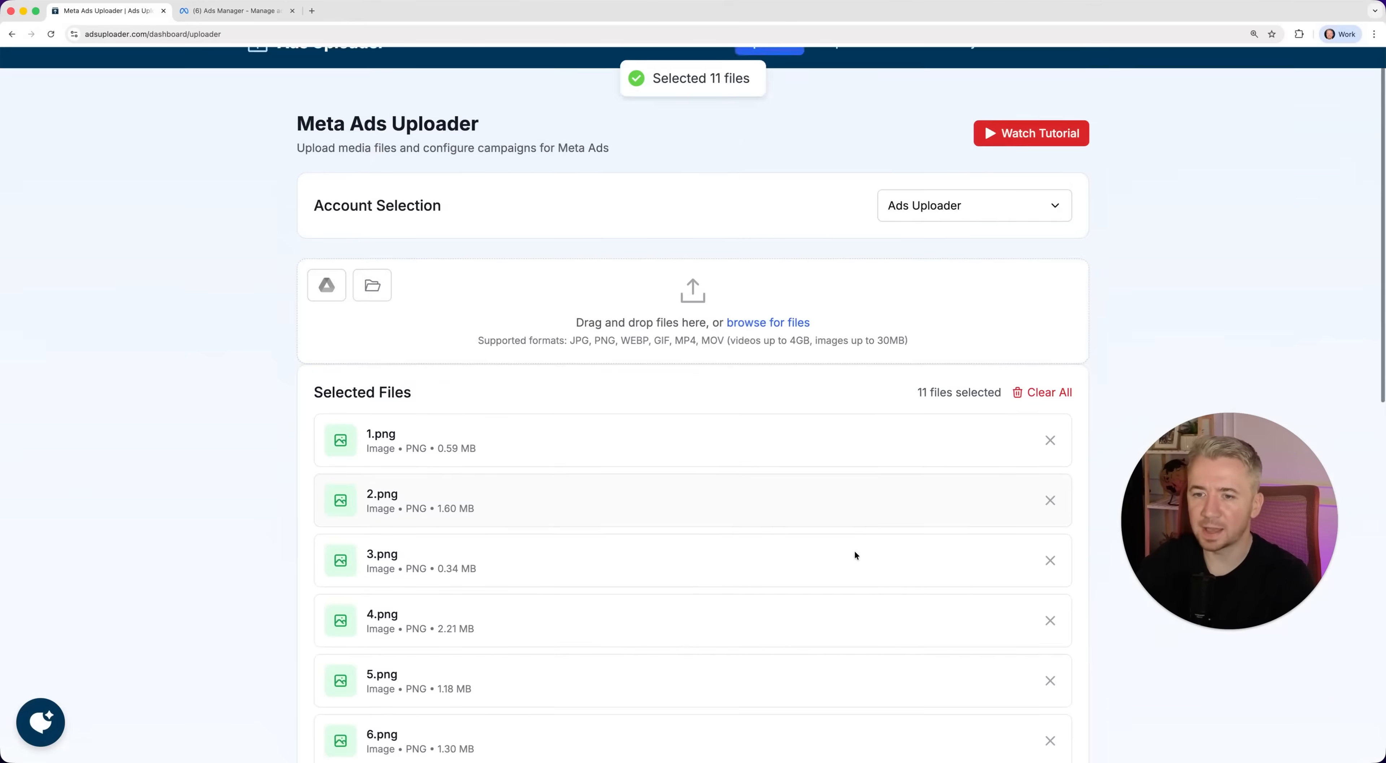
scroll(855, 550, "down", 10)
left_click(836, 517)
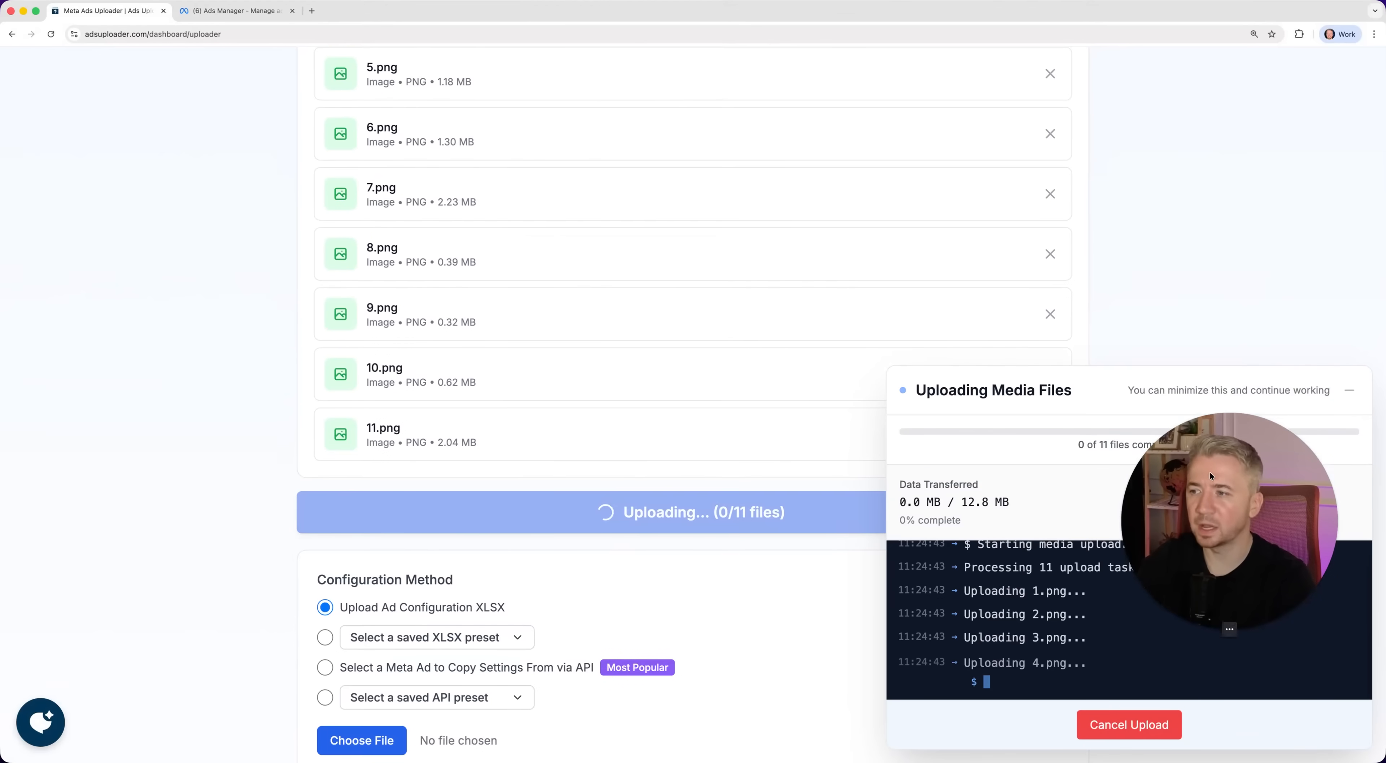
Step: Minimize the media upload progress window
left_click_drag(1210, 471, 1242, 188)
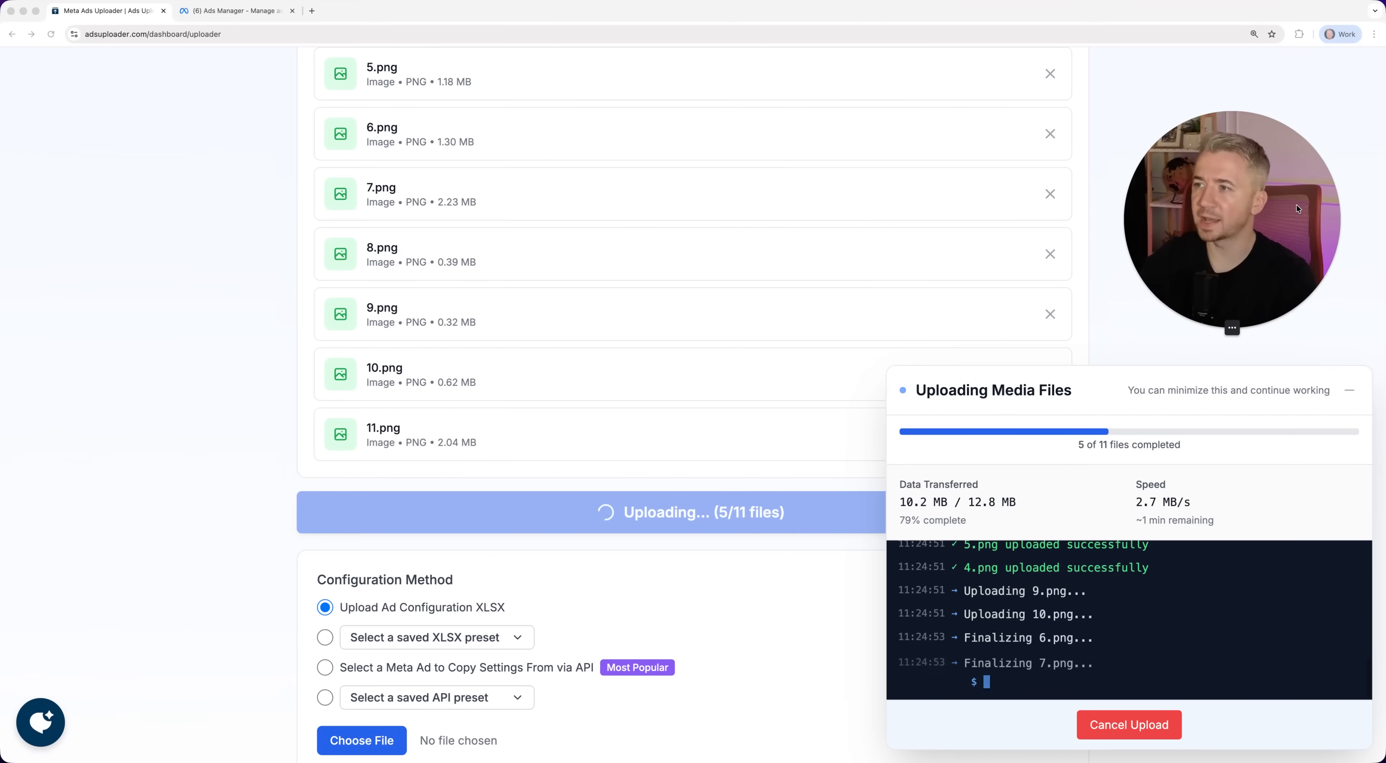
left_click_drag(1297, 203, 1300, 230)
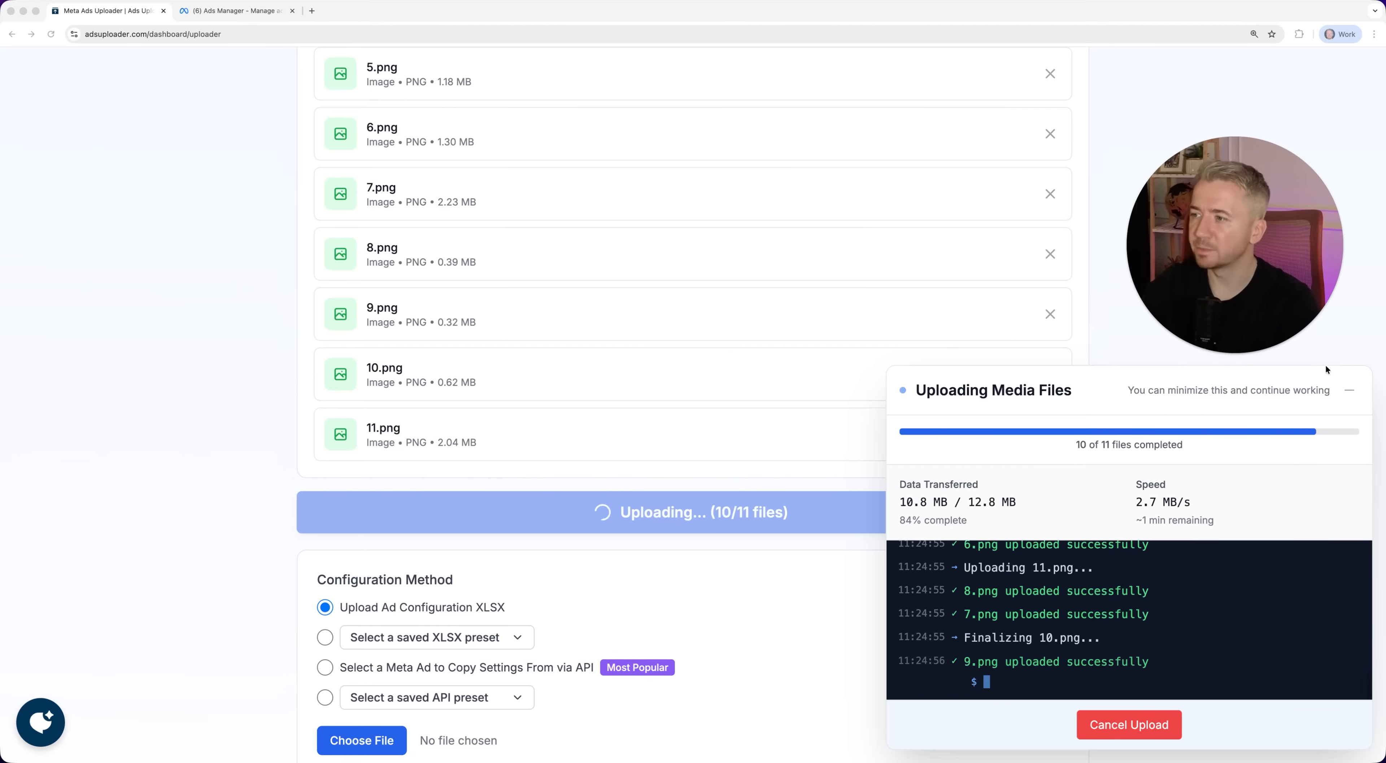
left_click(1350, 390)
Step: Set the configuration method to copying settings from an existing Meta ad via API
scroll(938, 605, "down", 3)
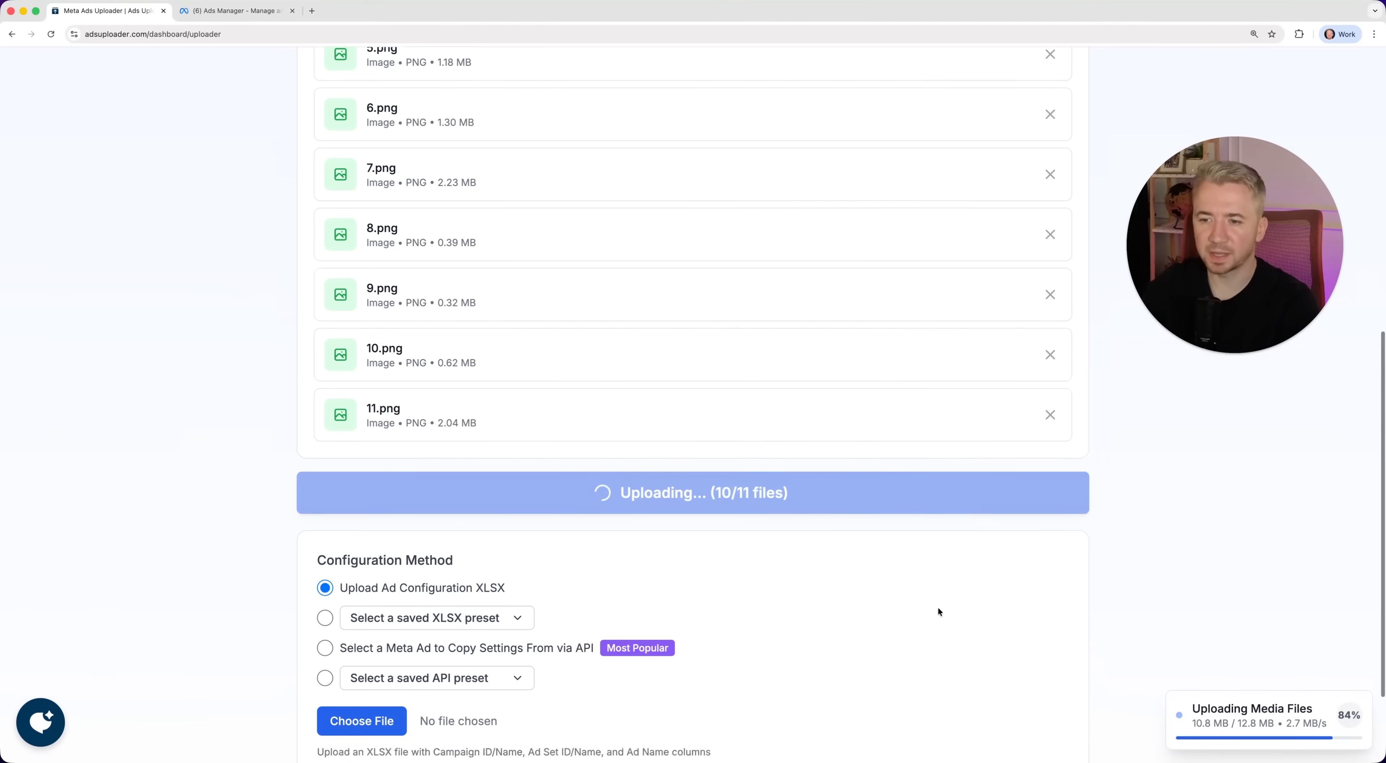
left_click(523, 525)
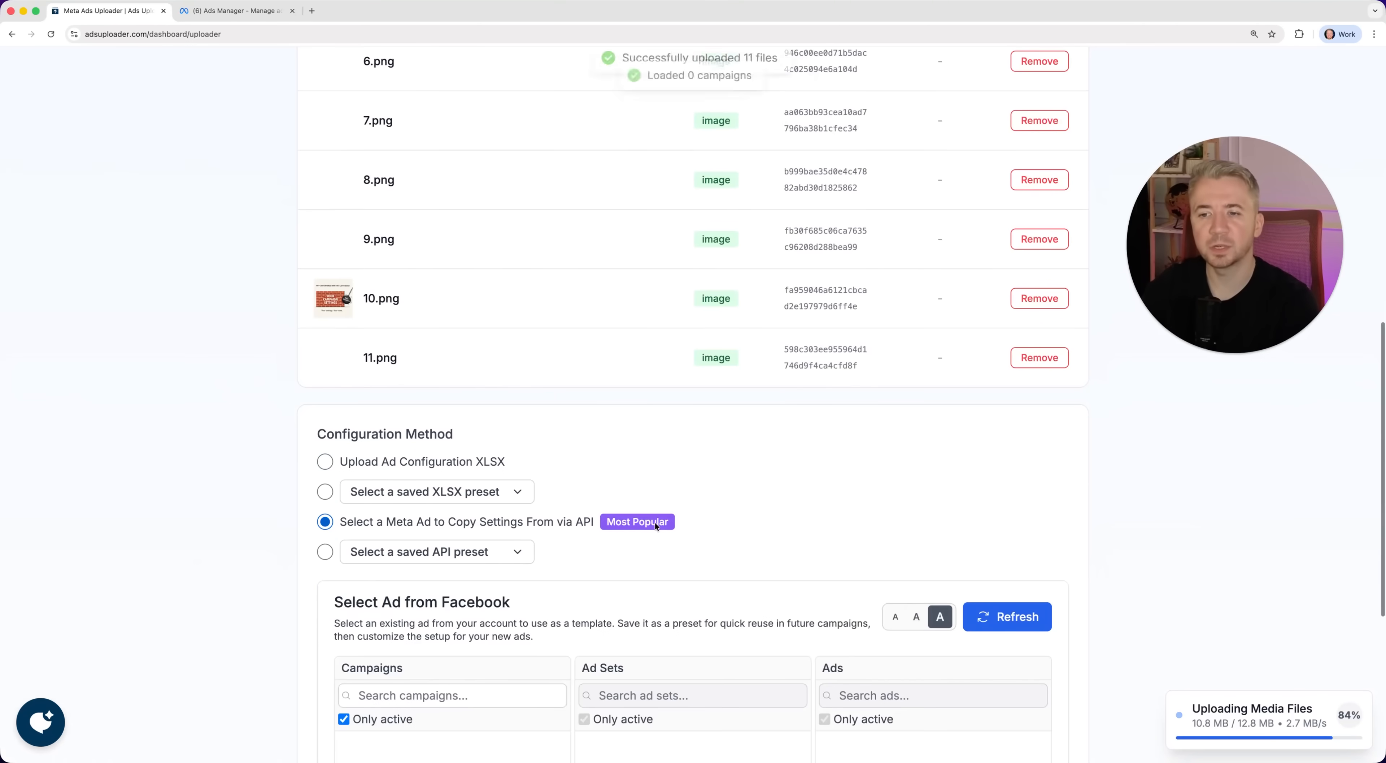
scroll(739, 580, "down", 3)
scroll(740, 580, "down", 3)
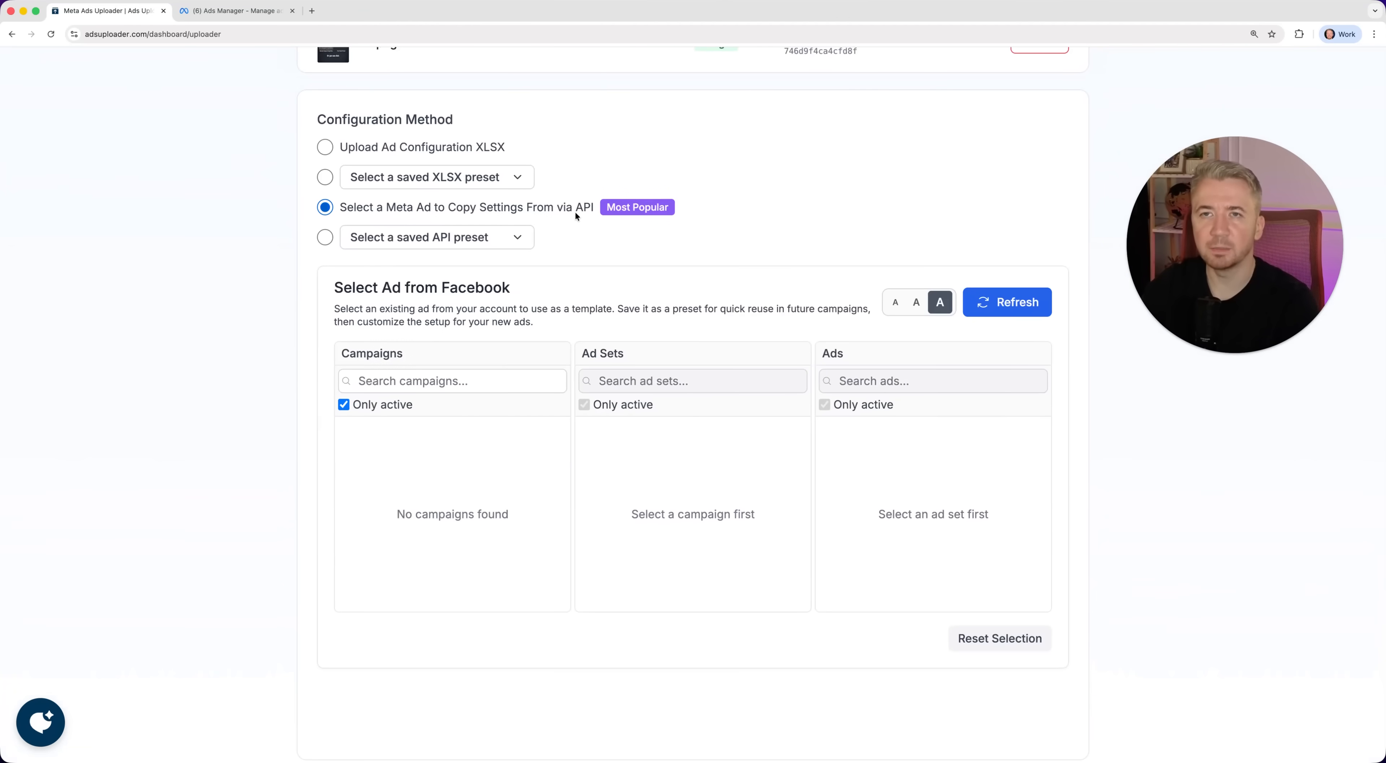
Step: Include inactive items and choose ad angle-gen-4 from the general ad set of the Sales - Purchase campaign as the settings source
left_click(401, 407)
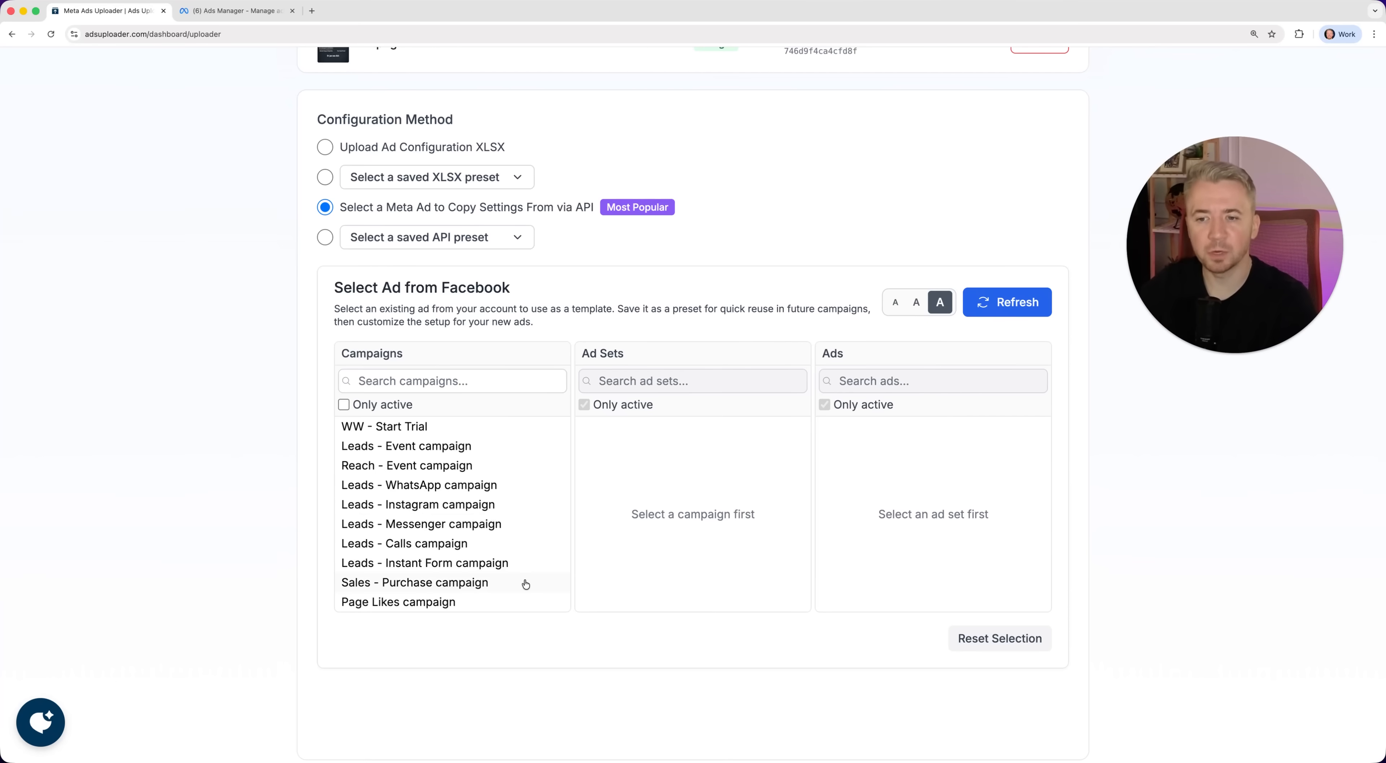
left_click(505, 587)
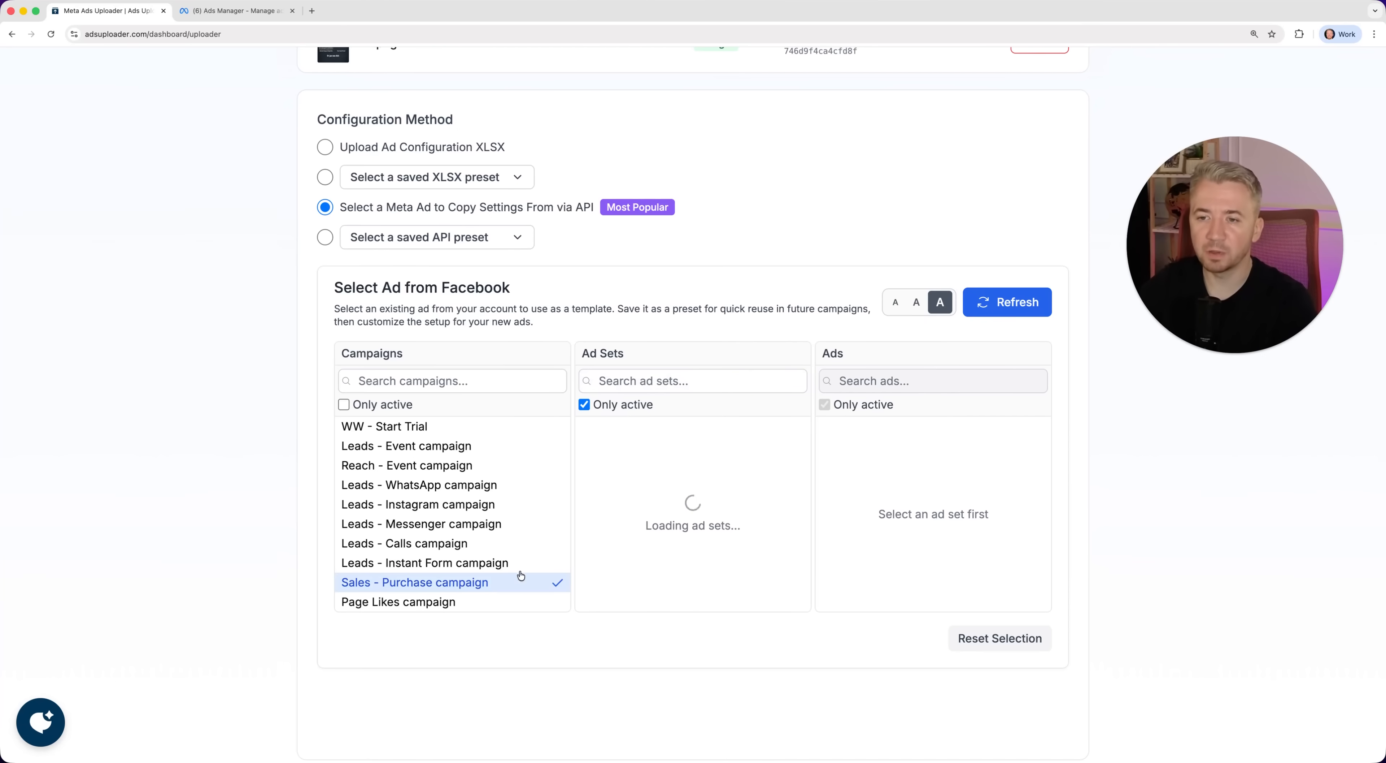
left_click(647, 405)
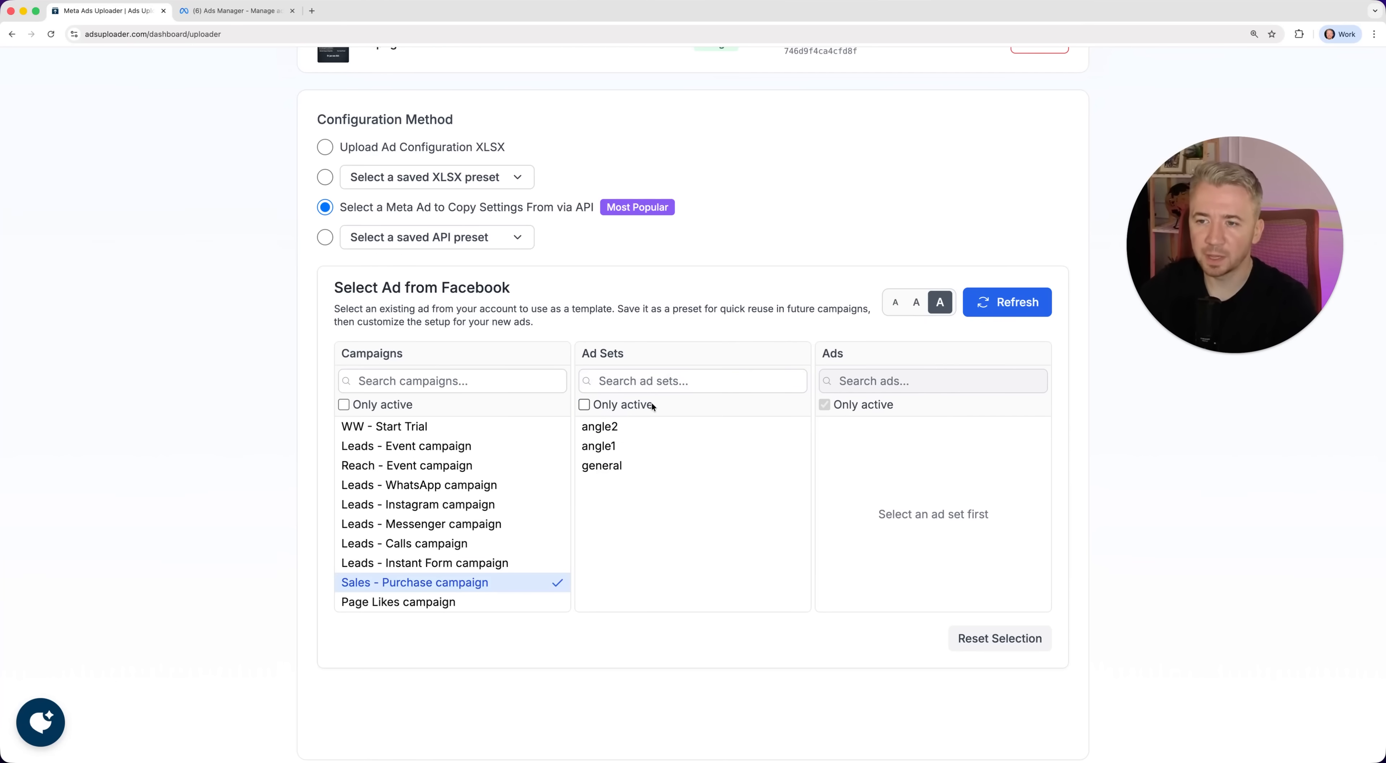
left_click(633, 469)
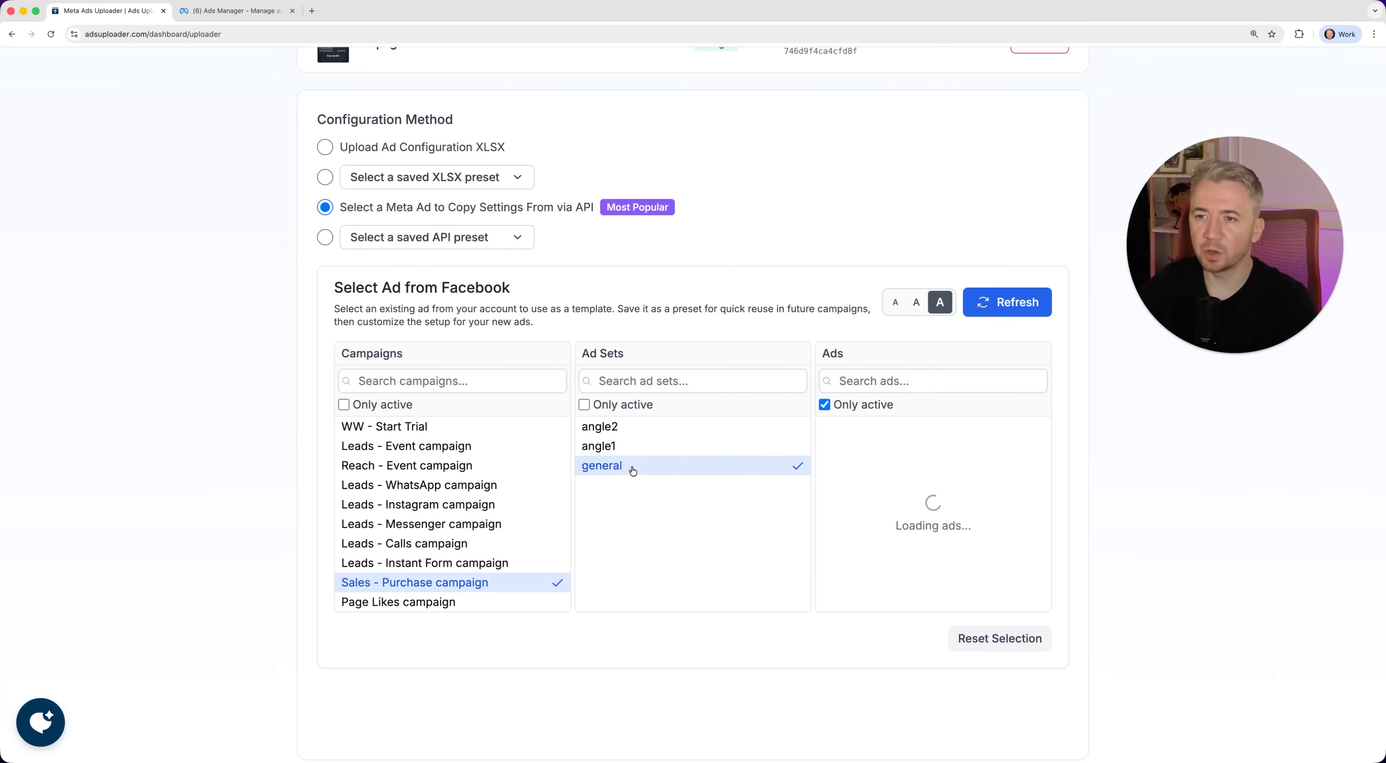
left_click(875, 404)
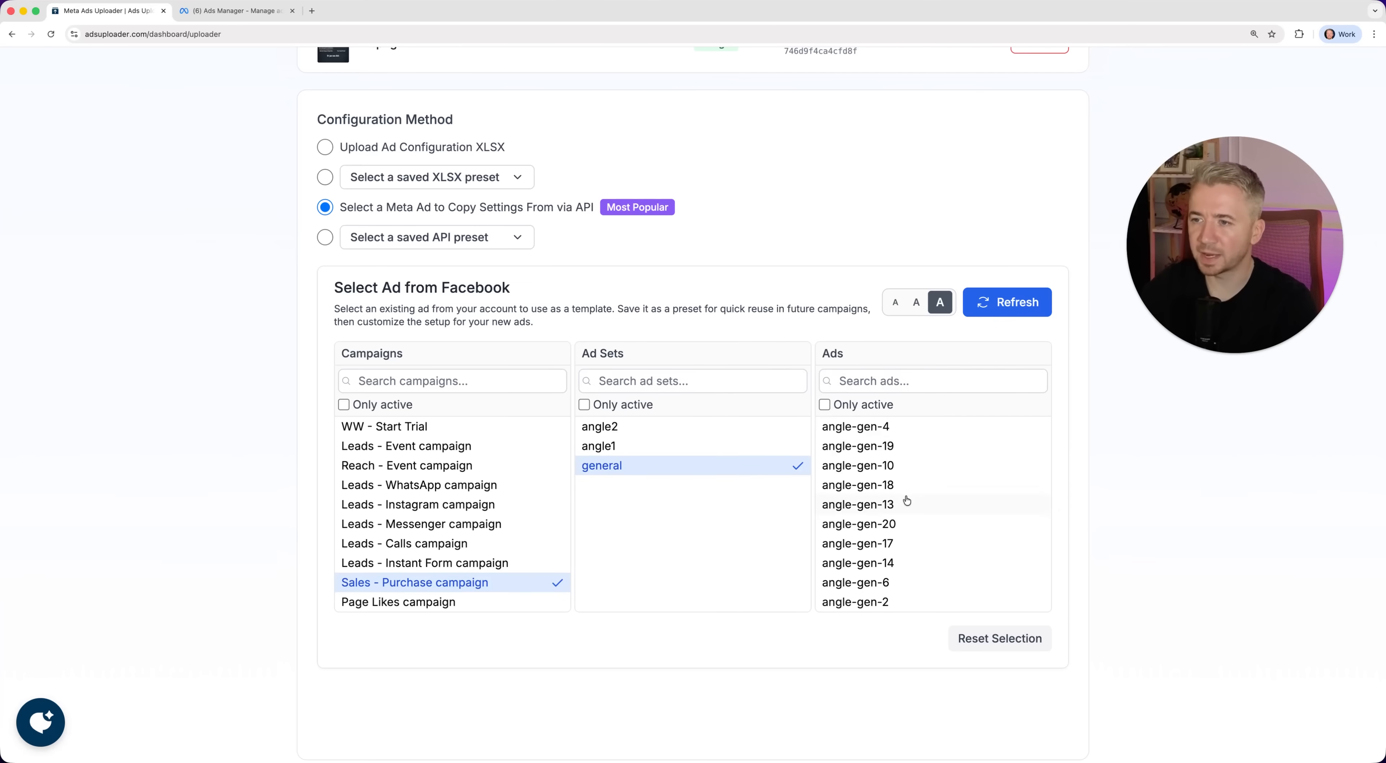
left_click(893, 429)
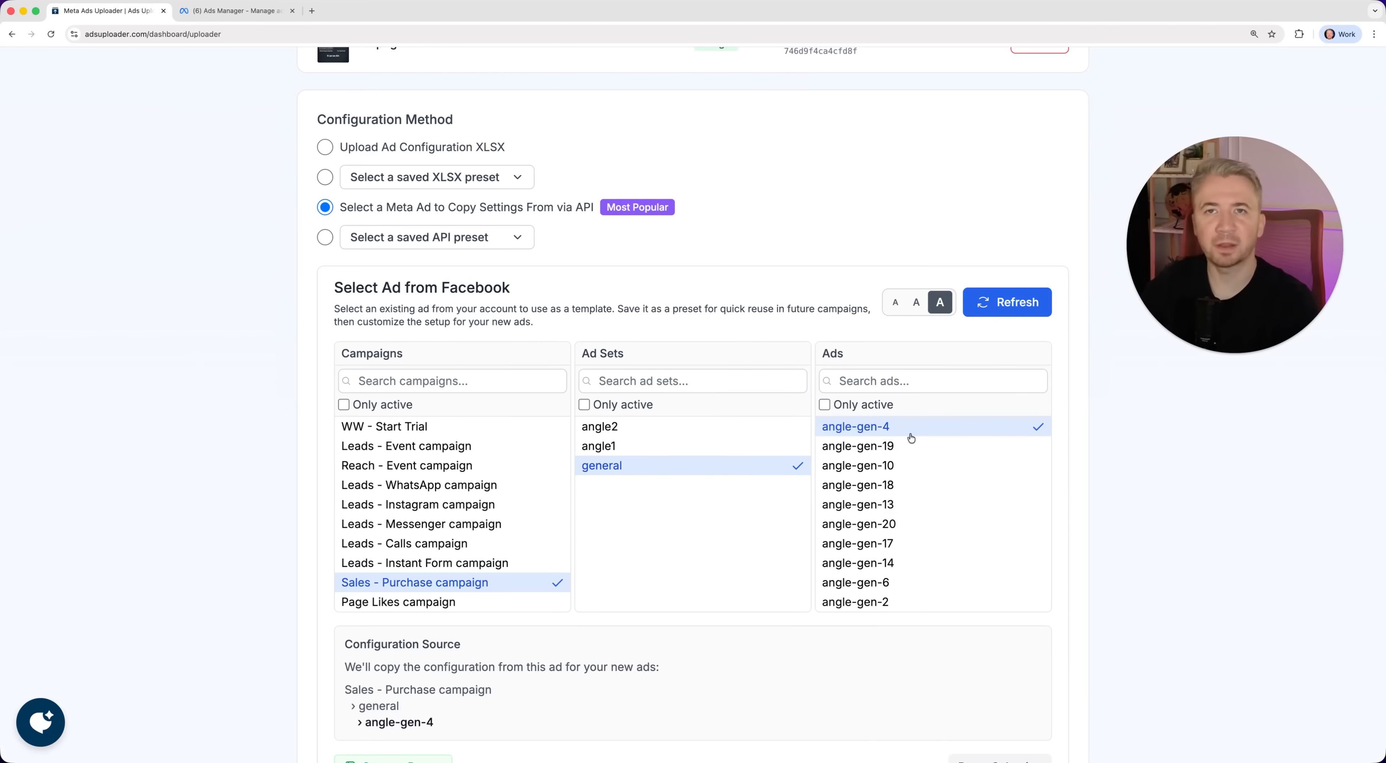
Step: Open the dialog for saving the ad configuration as a preset and cancel it
scroll(1081, 532, "down", 1)
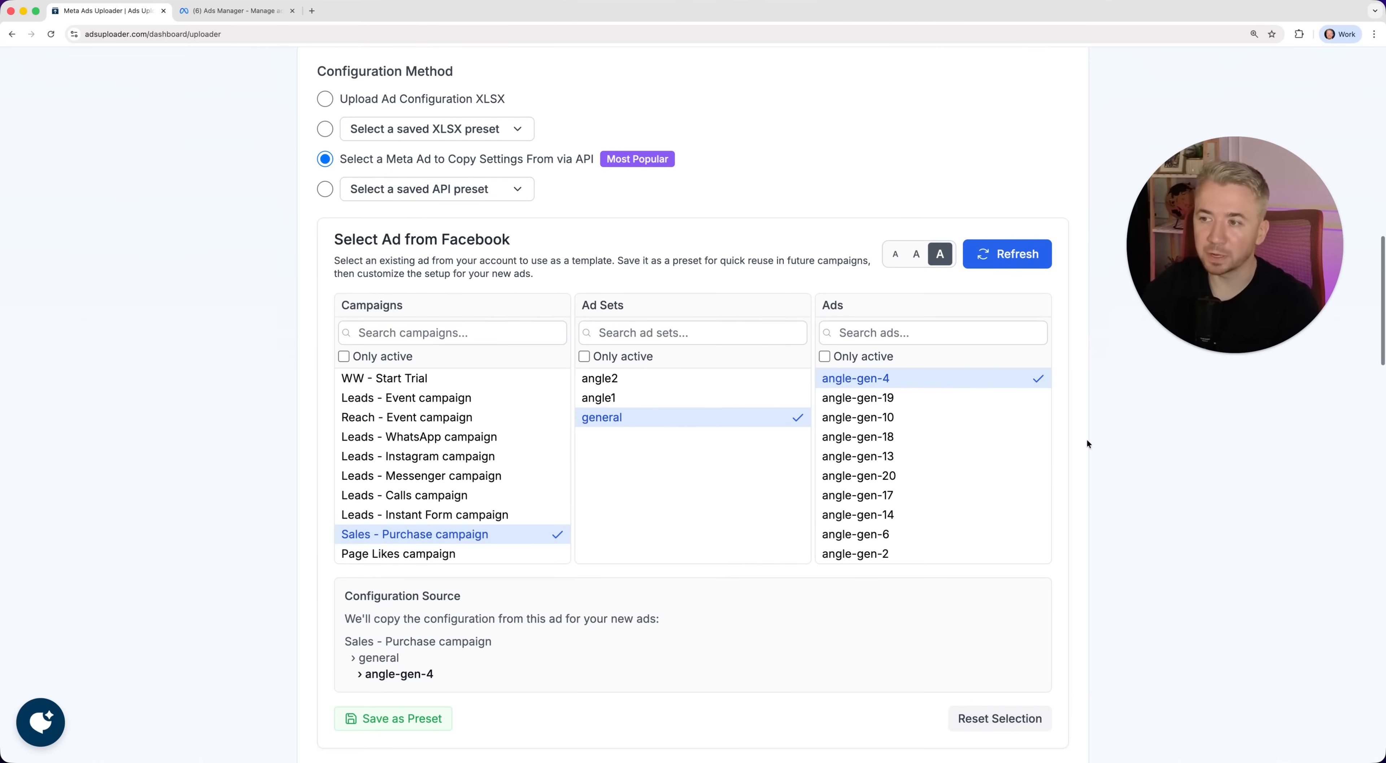
scroll(1087, 443, "down", 1)
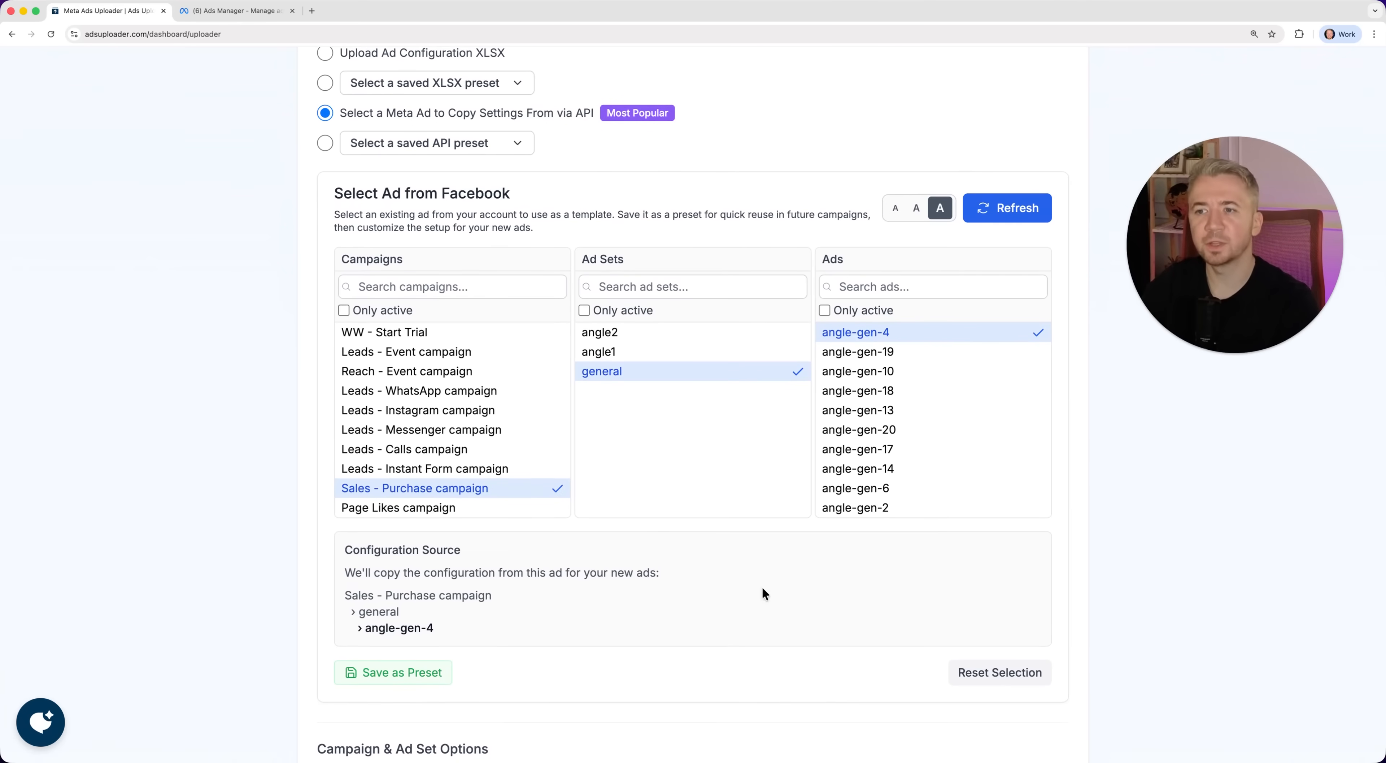
left_click(406, 680)
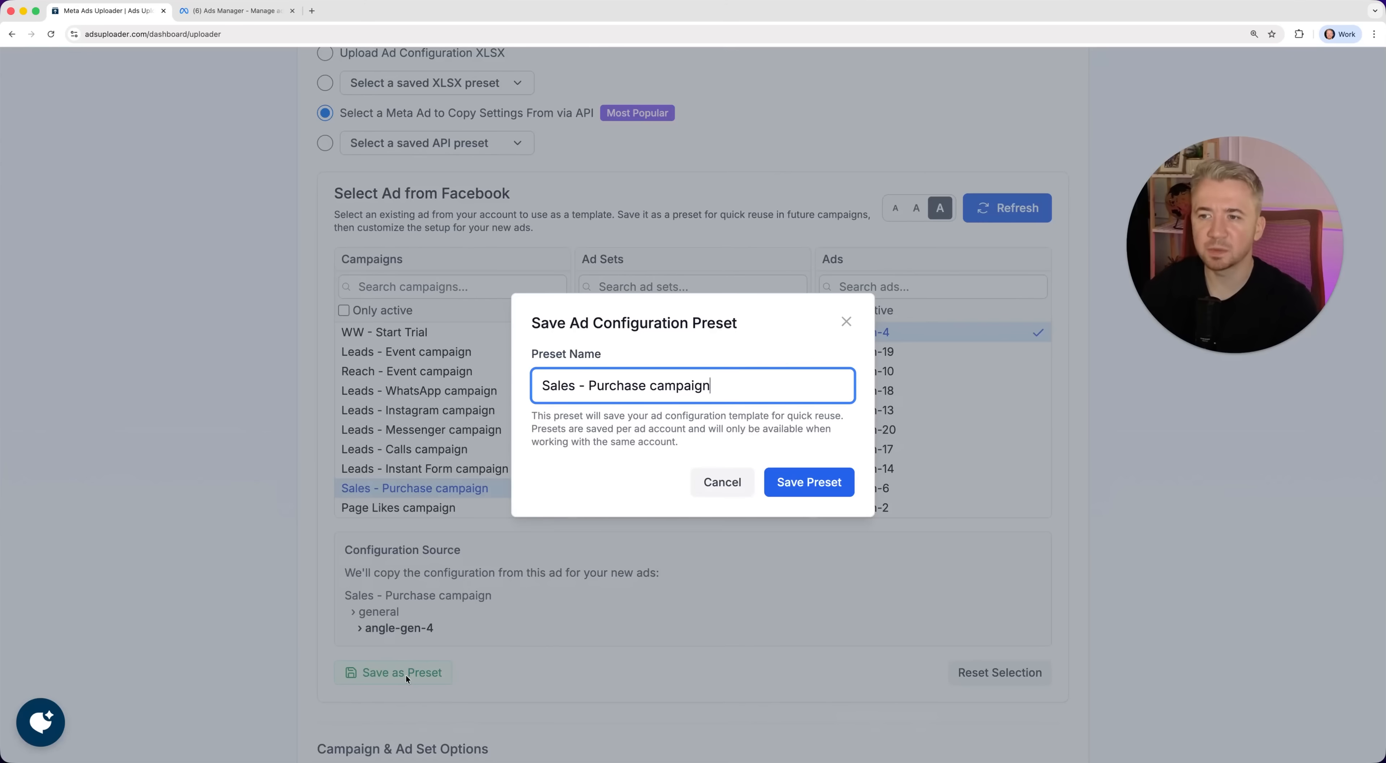
left_click(733, 483)
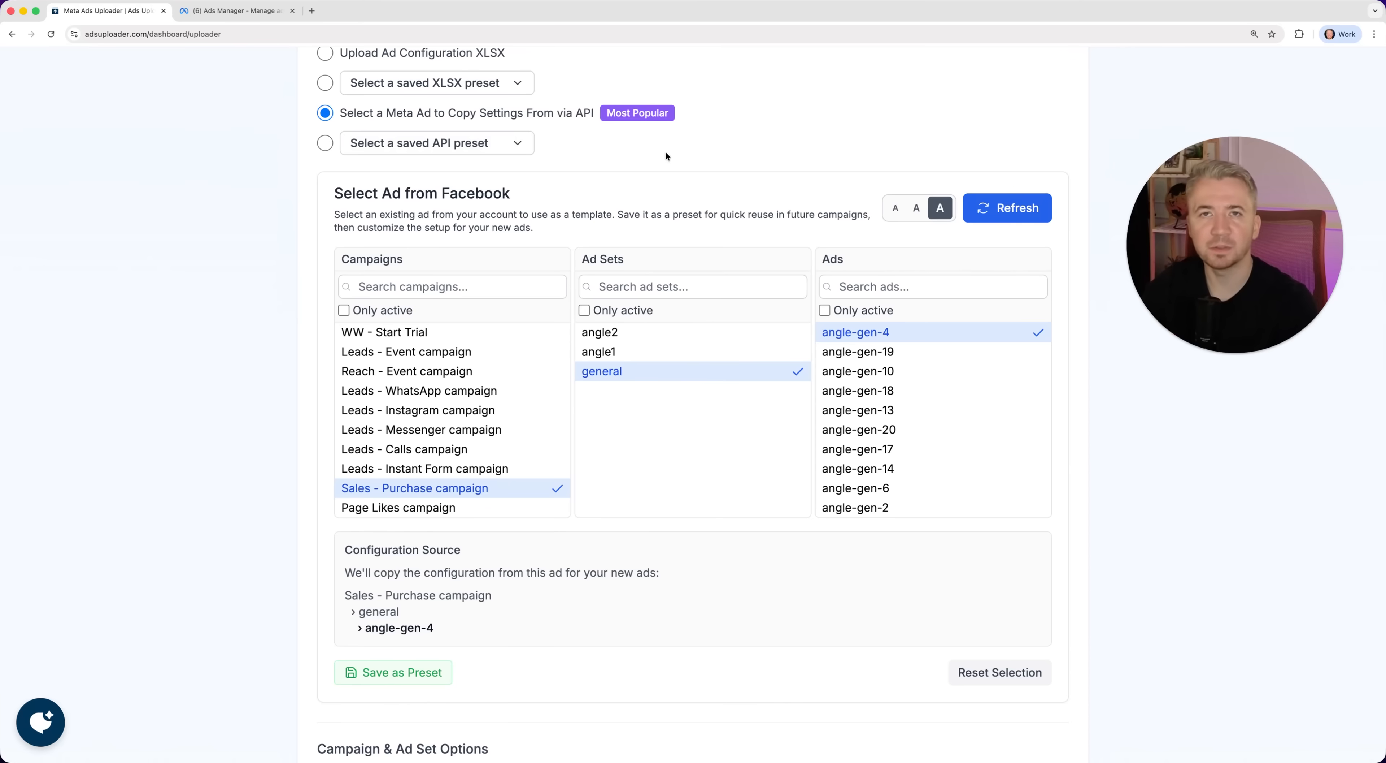
Step: Try the options for one ad set per upload, including grouped variations, and for auto-divided ad sets, and switch them off
scroll(1086, 282, "down", 6)
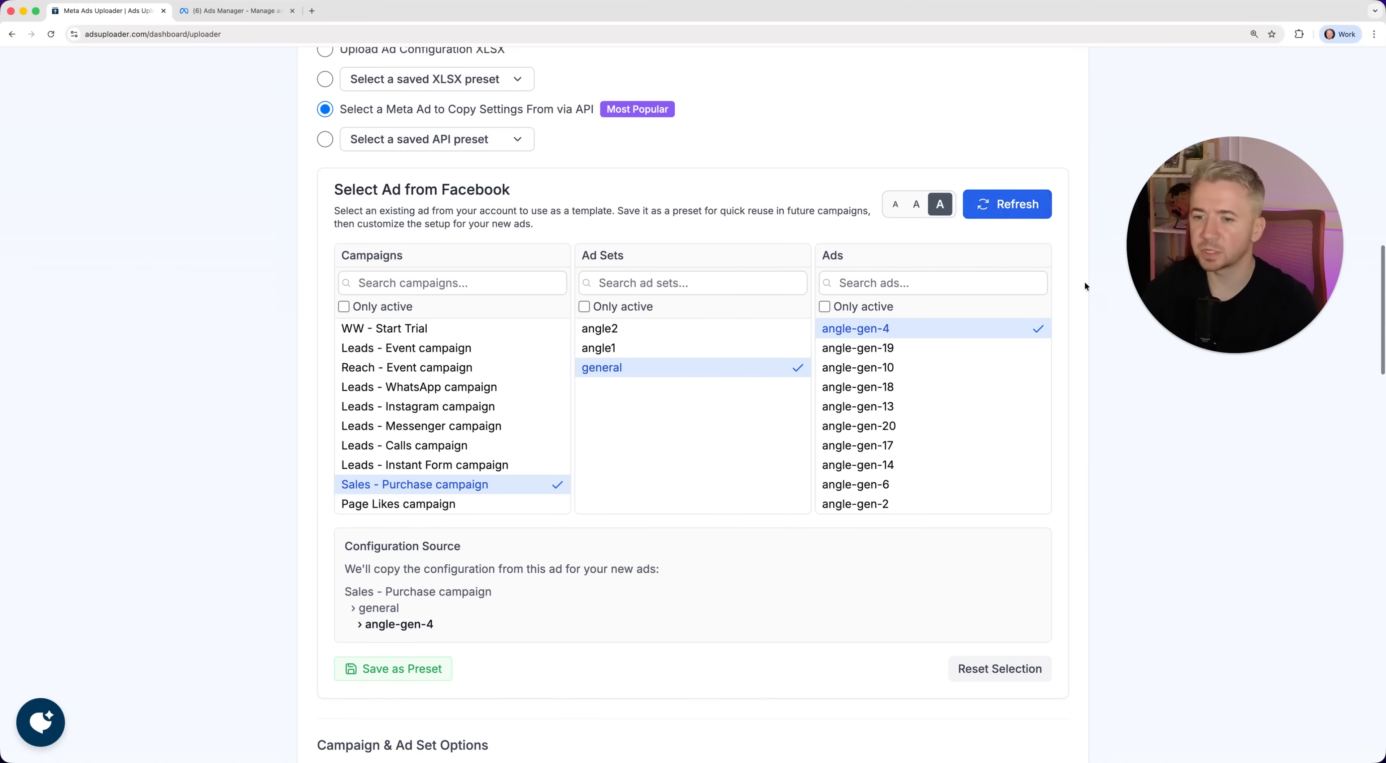
scroll(1086, 282, "down", 5)
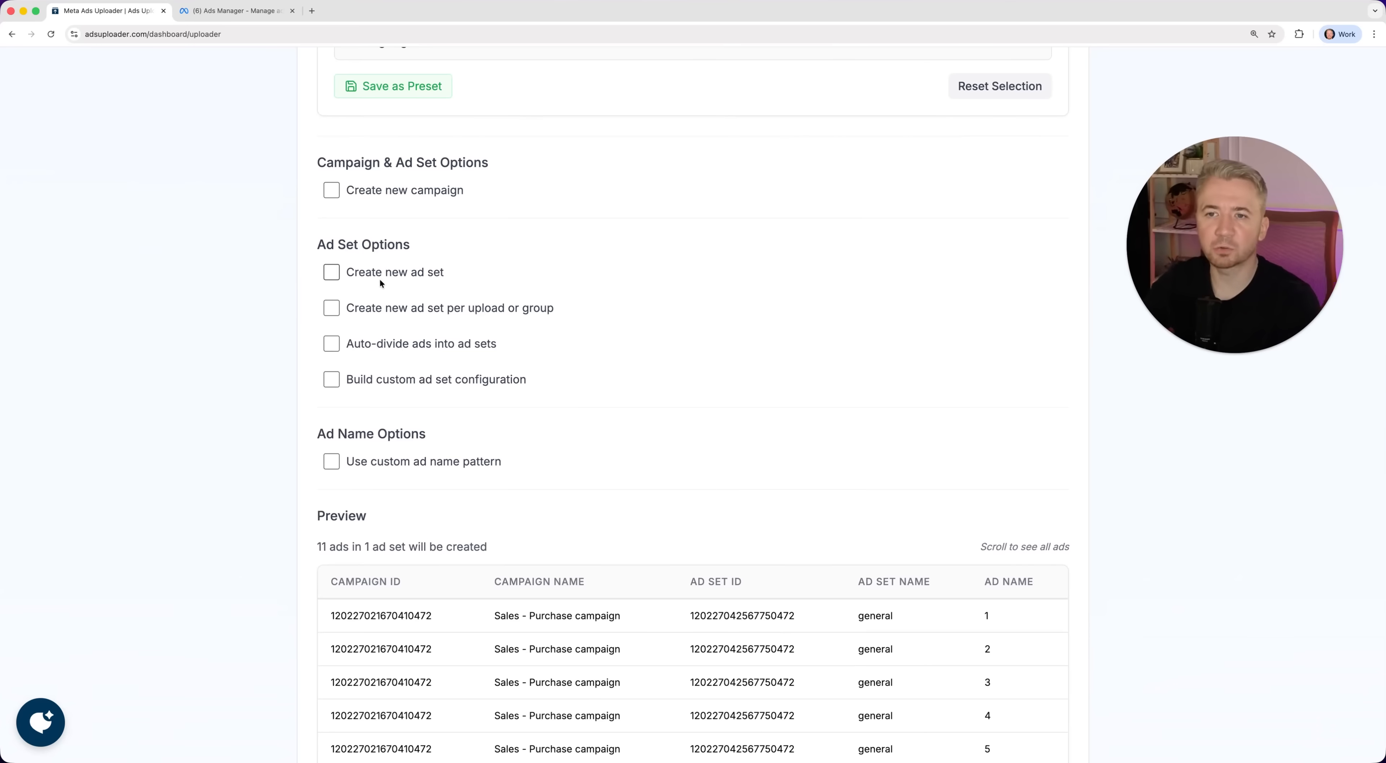
left_click(462, 312)
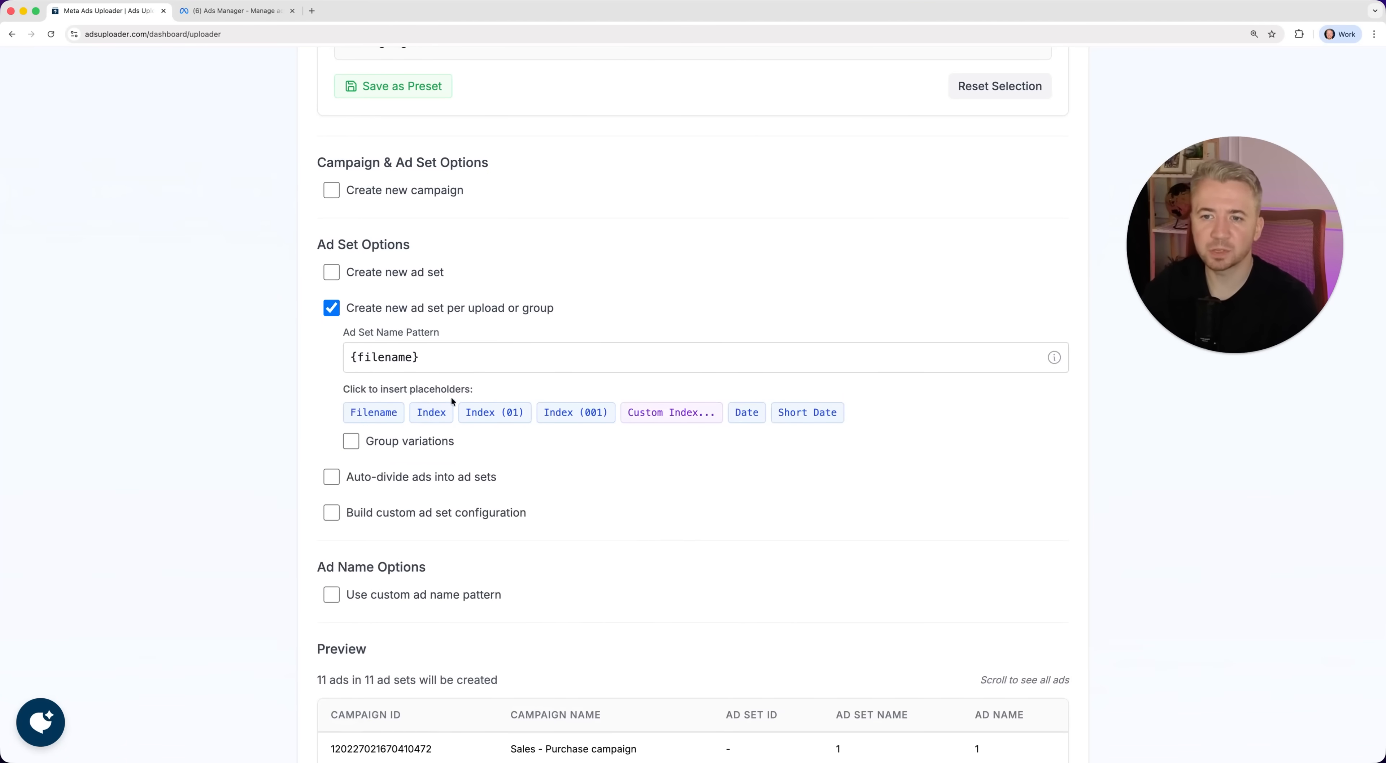
left_click(414, 444)
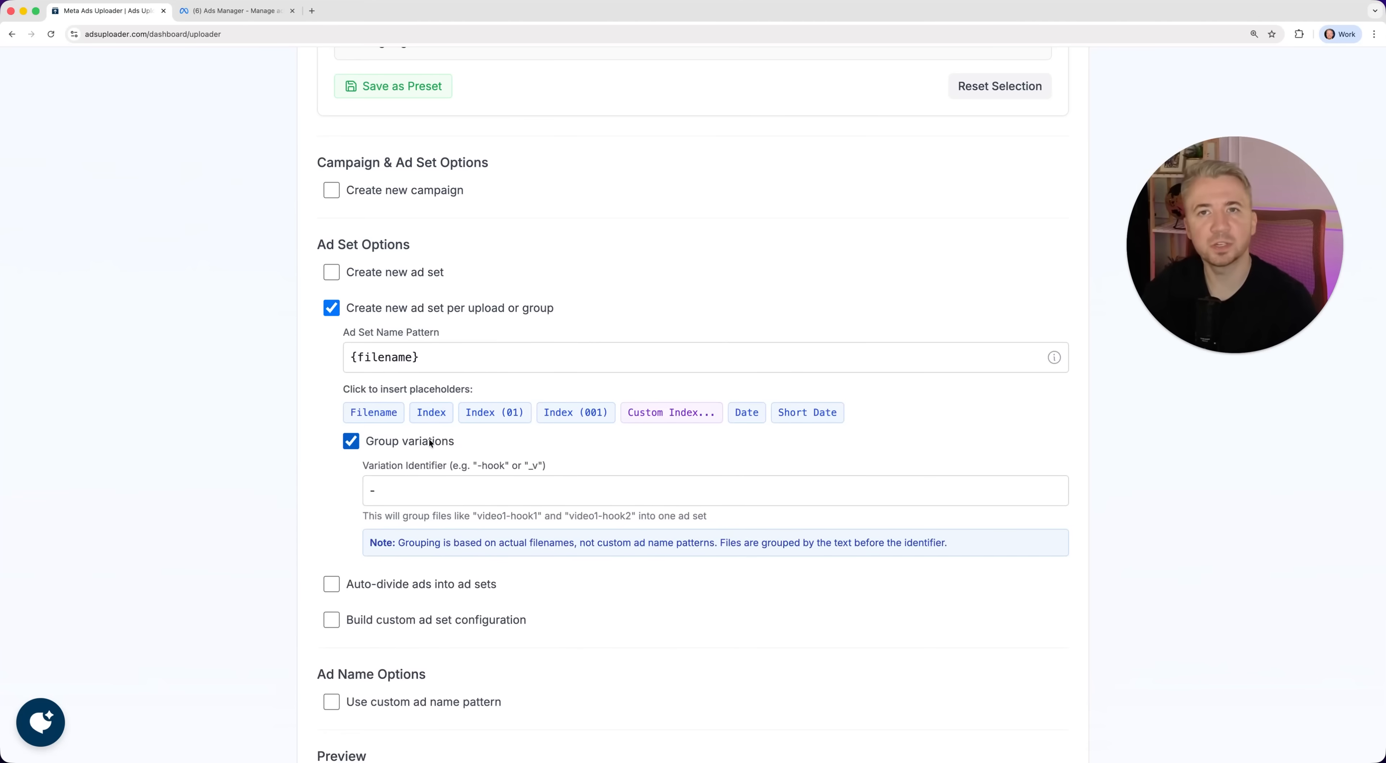
left_click(431, 442)
left_click(399, 310)
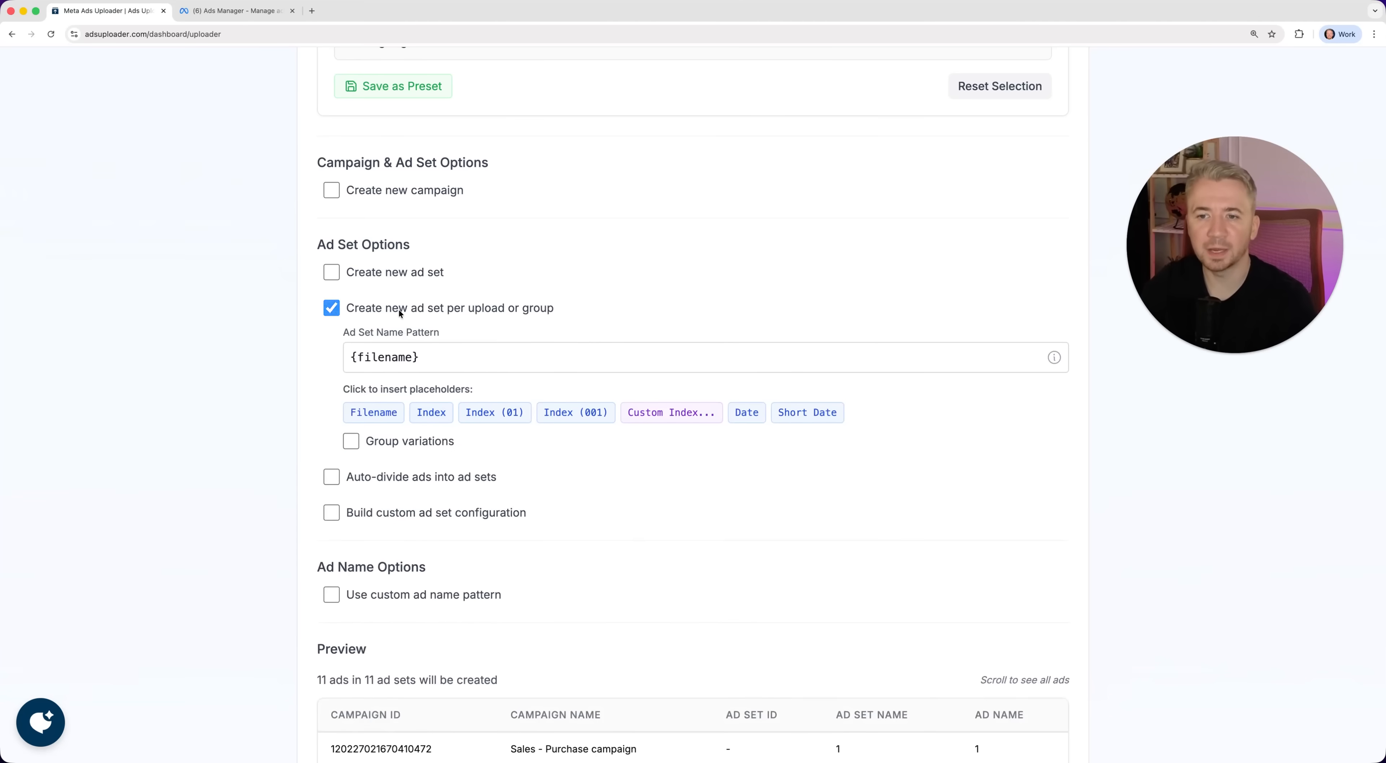
left_click(423, 345)
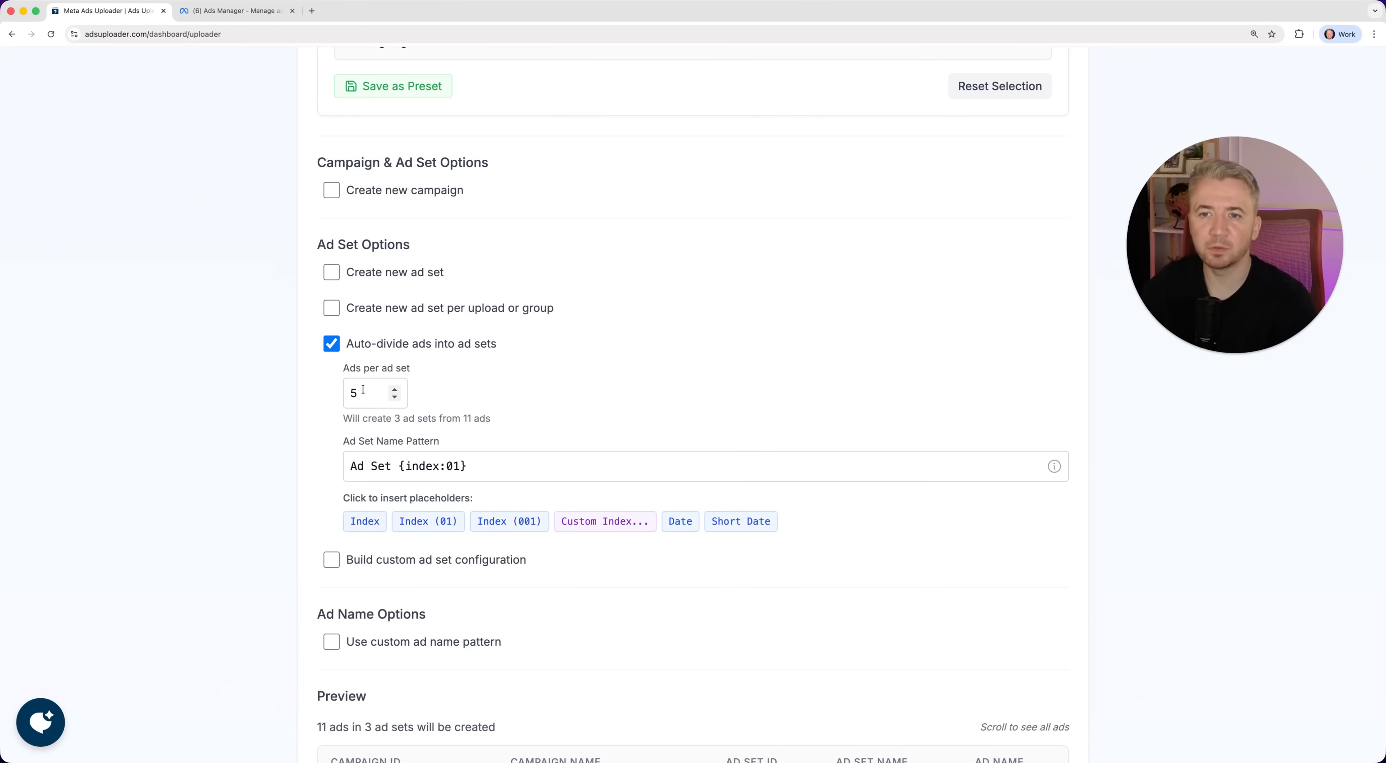
left_click(332, 343)
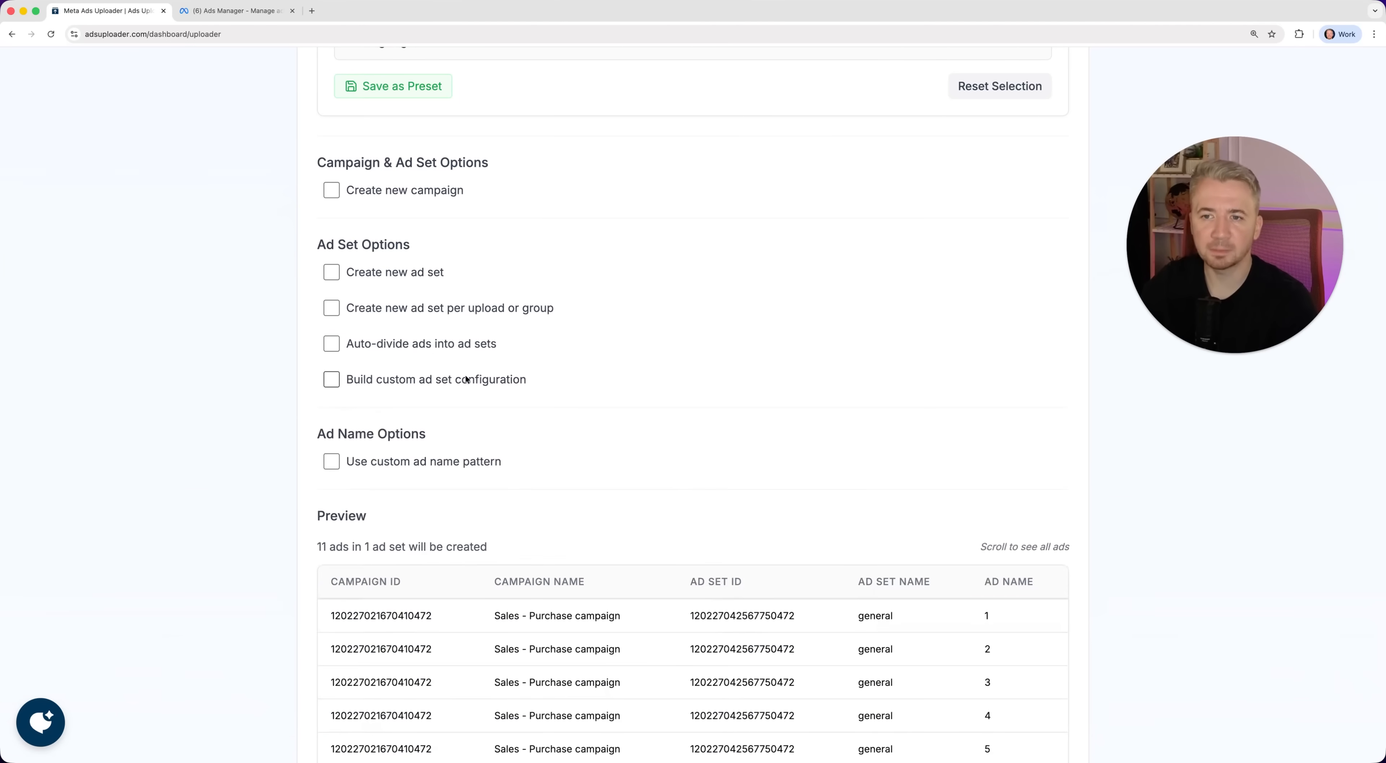
Step: Start a custom ad set configuration and assign 3.png, 2.png and 8.png to the first ad set
left_click(424, 380)
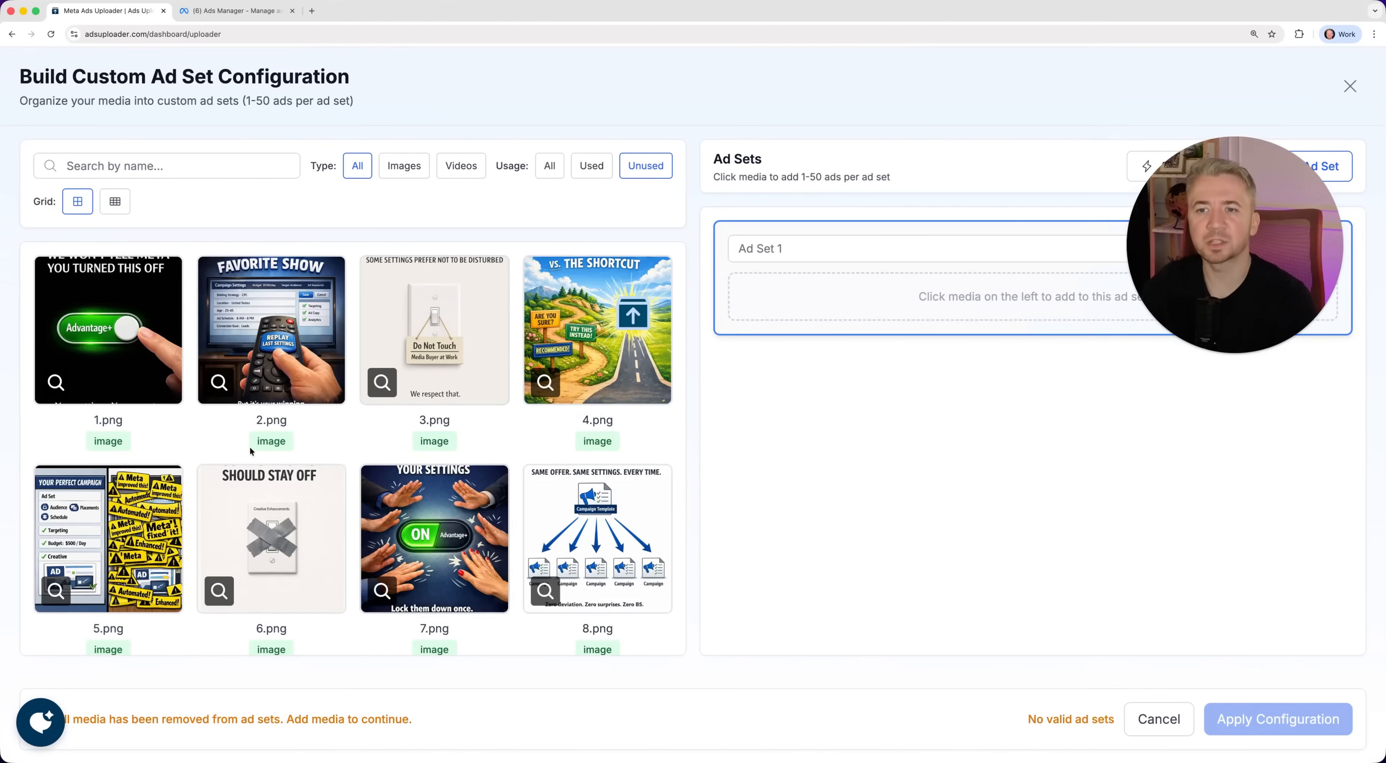
left_click(434, 330)
left_click(271, 331)
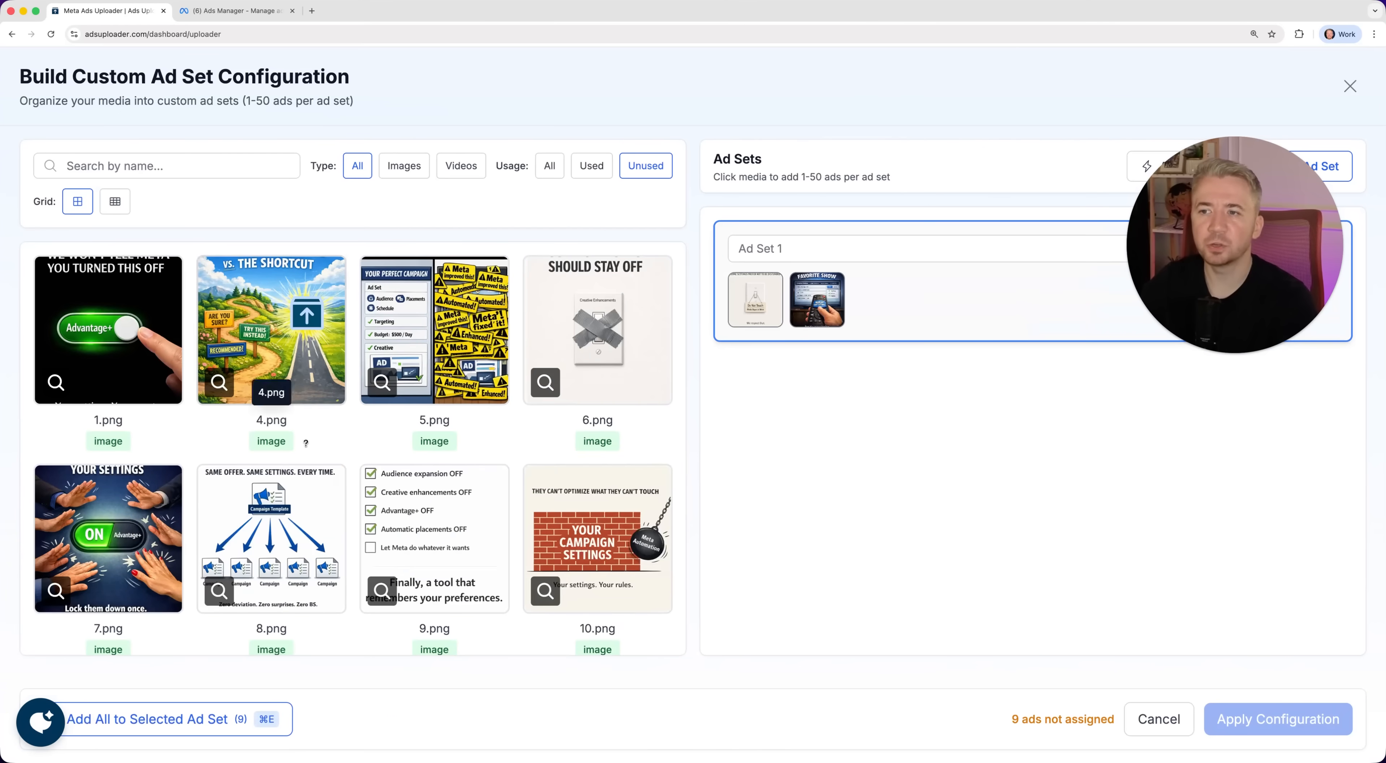
left_click(323, 494)
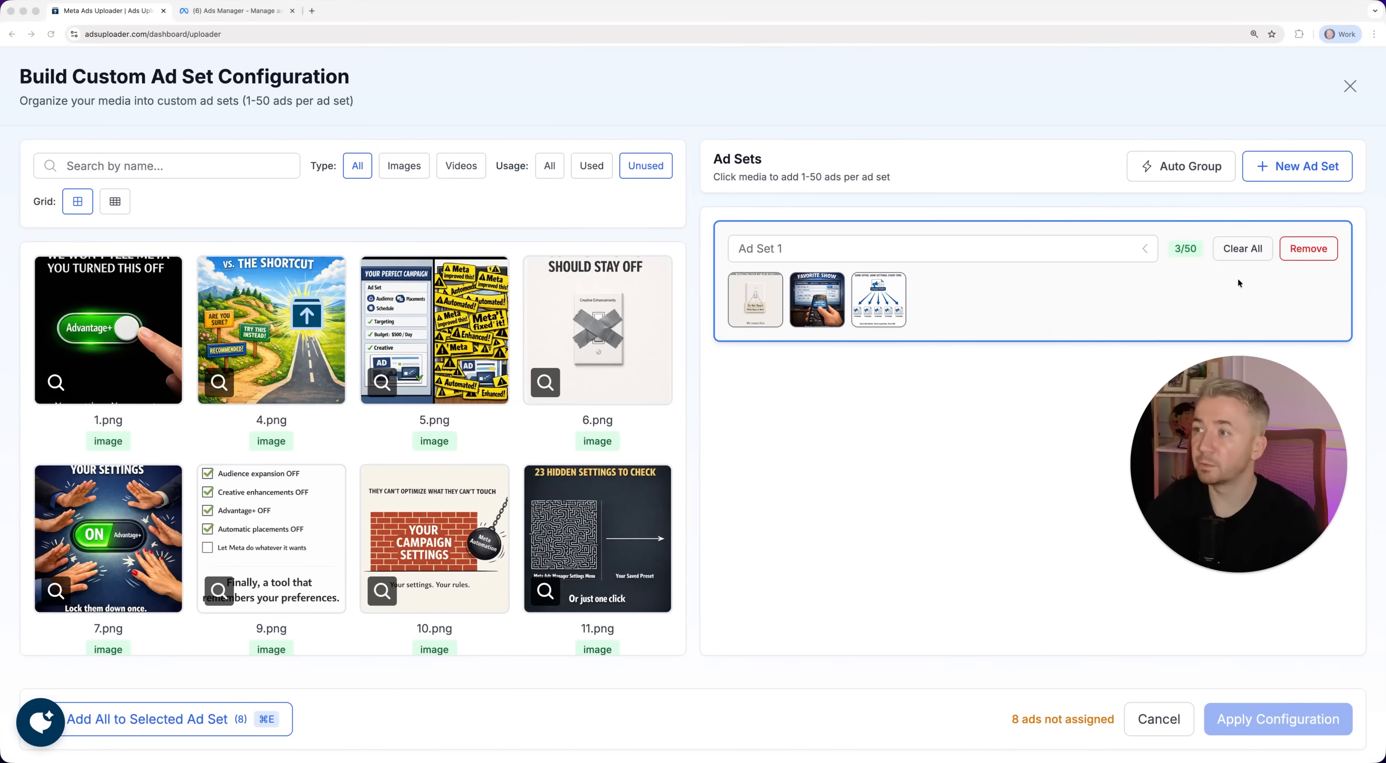
Step: Add a second ad set with 6.png, 5.png, 11.png, 4.png and 9.png, and close the custom configuration without applying it
left_click(1270, 169)
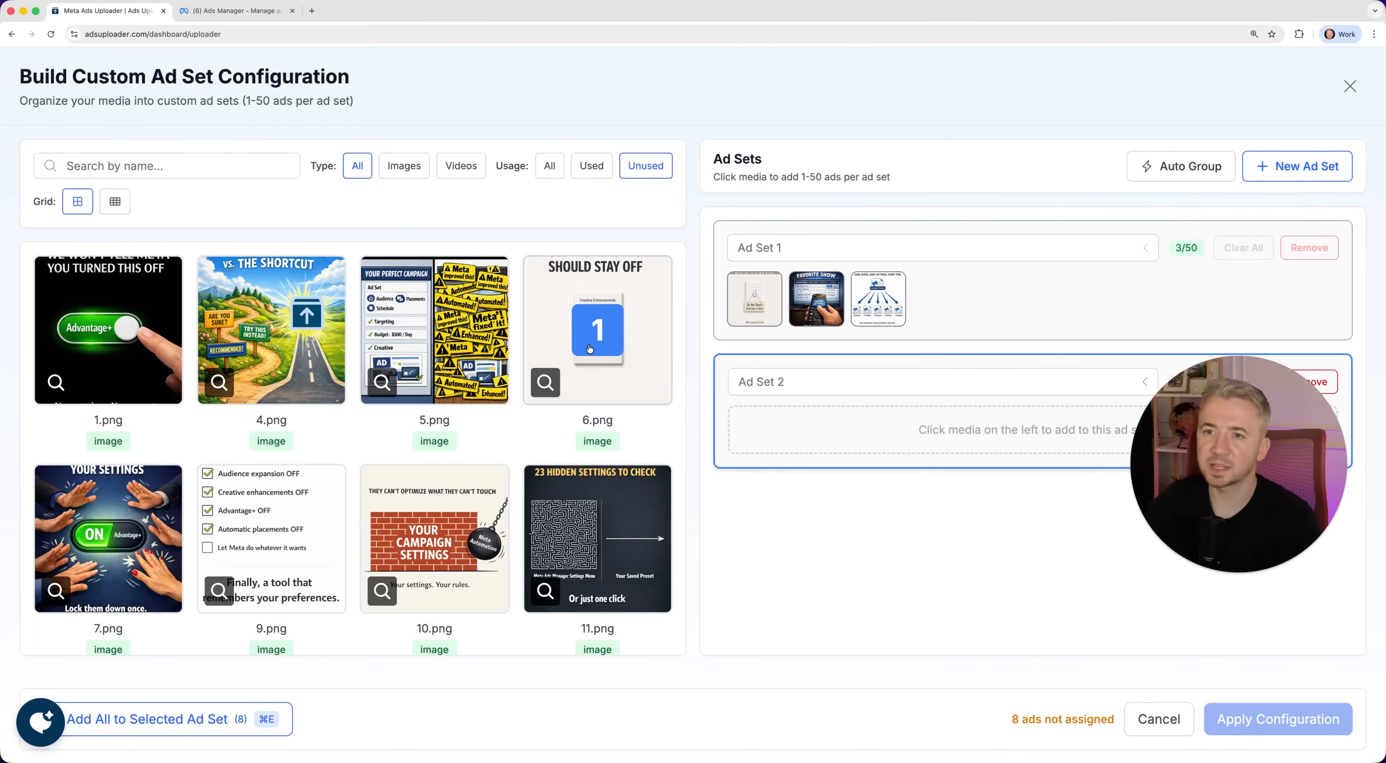
left_click(598, 330)
left_click(451, 334)
left_click(271, 538)
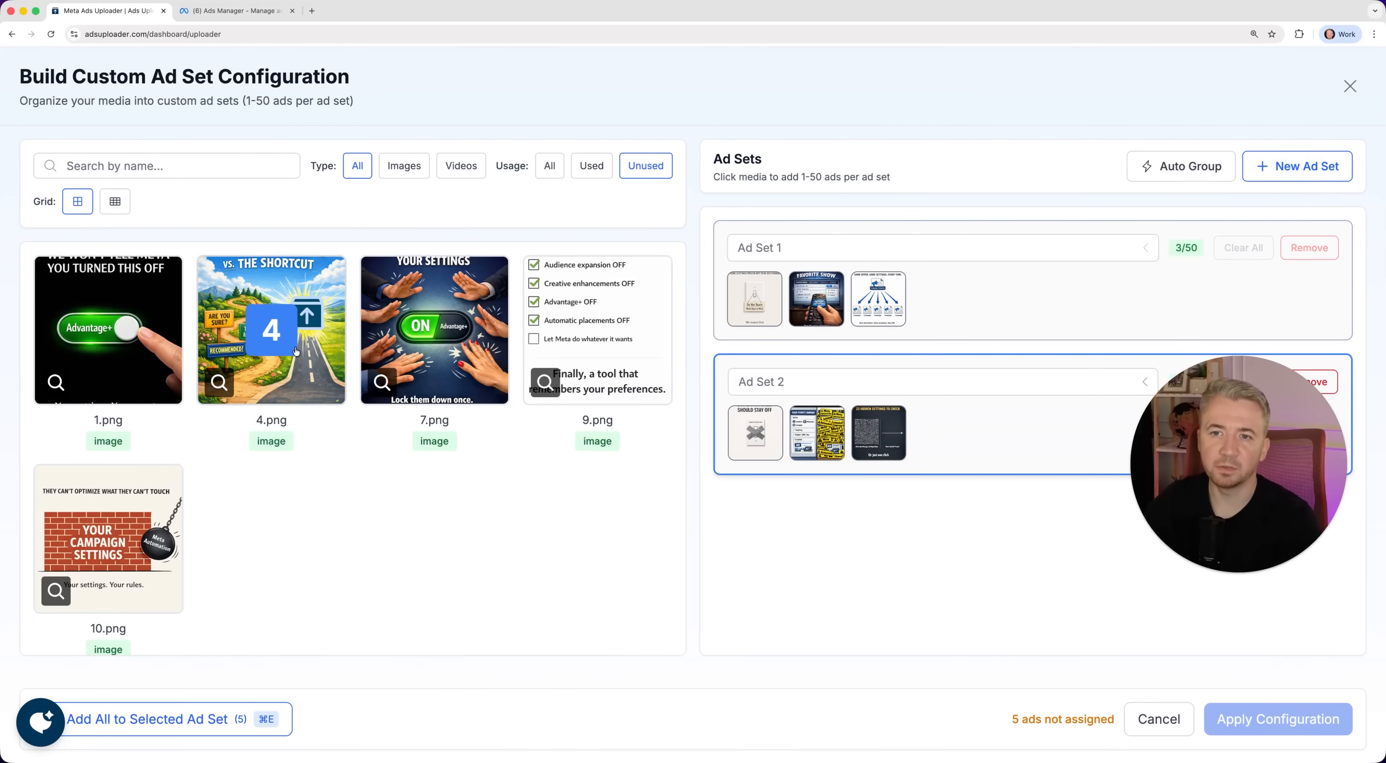
left_click(278, 331)
left_click(444, 350)
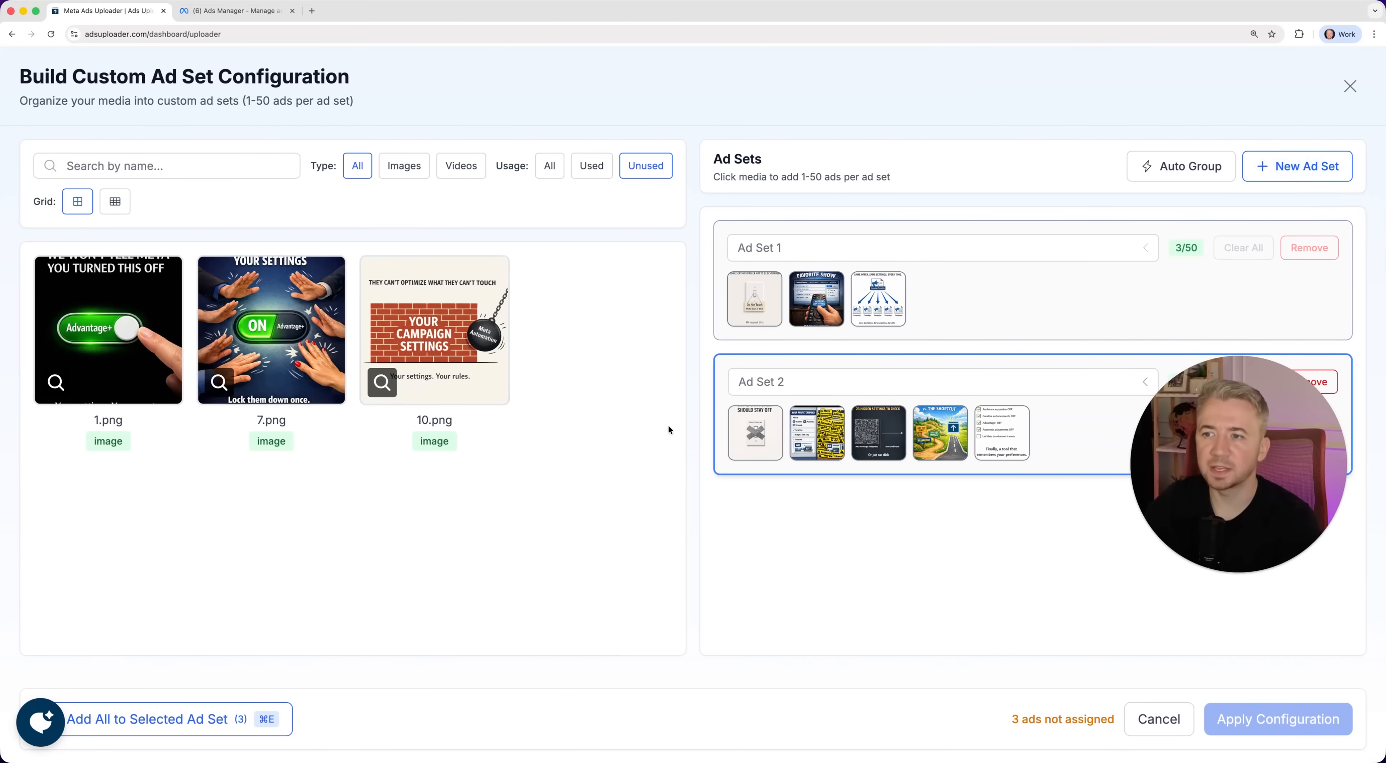
key("Escape")
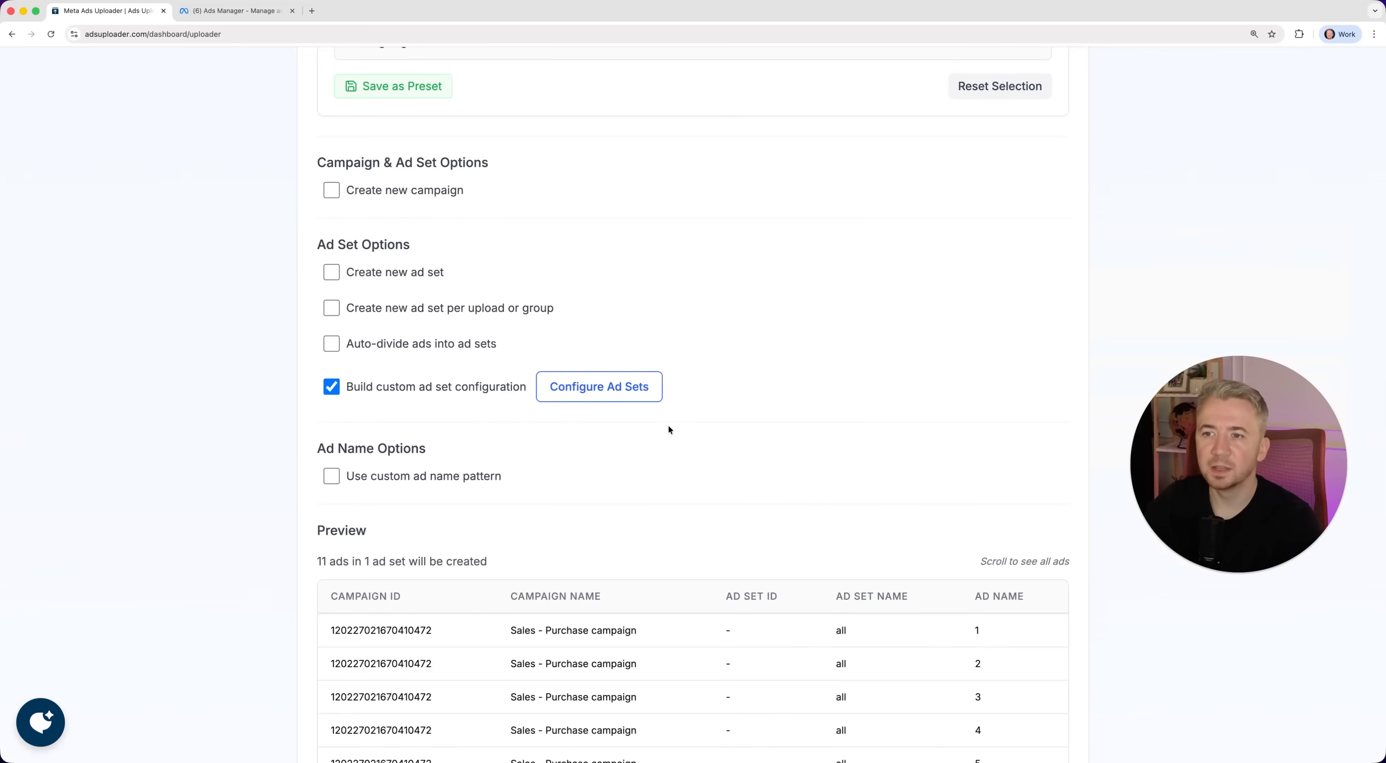
Step: Choose to create a new ad set for the uploaded ads and name it angle3
left_click(409, 275)
left_click(440, 303)
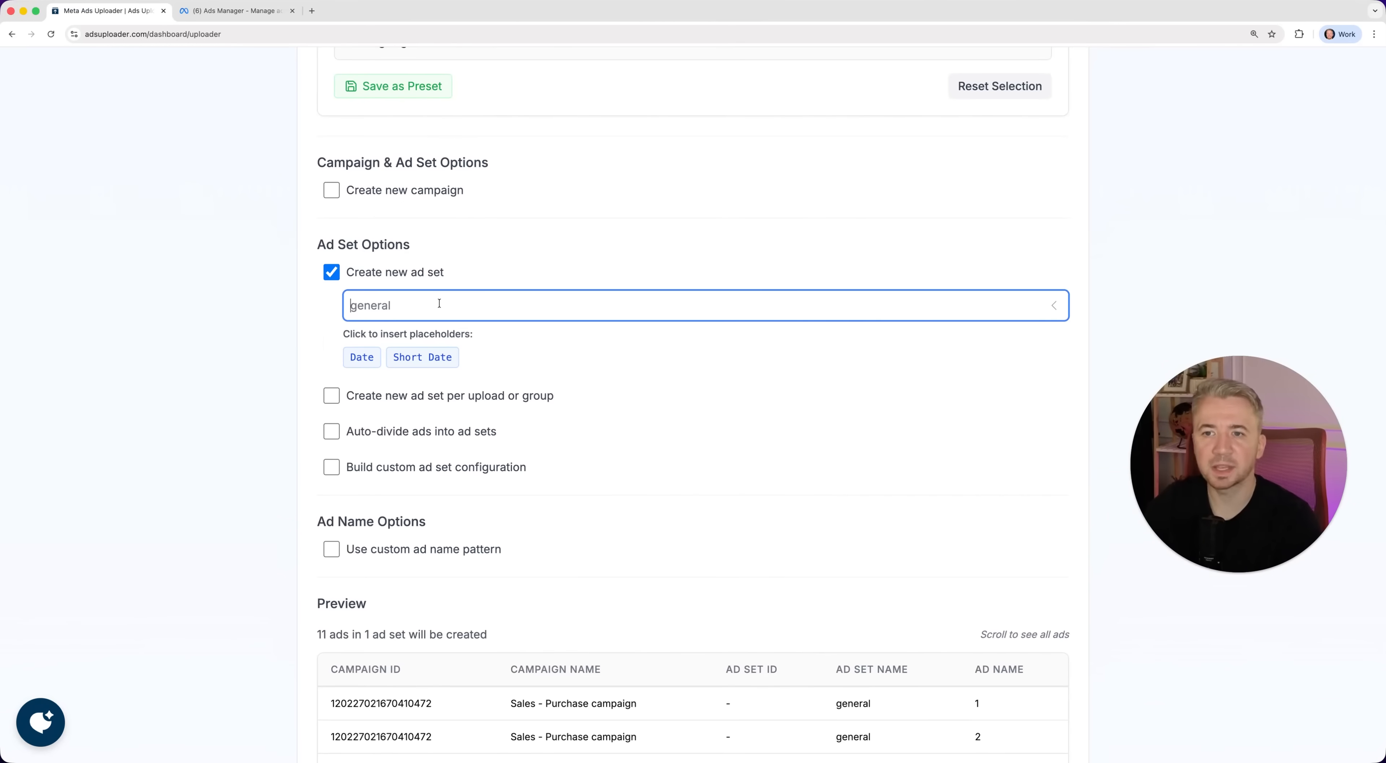
type("angle3")
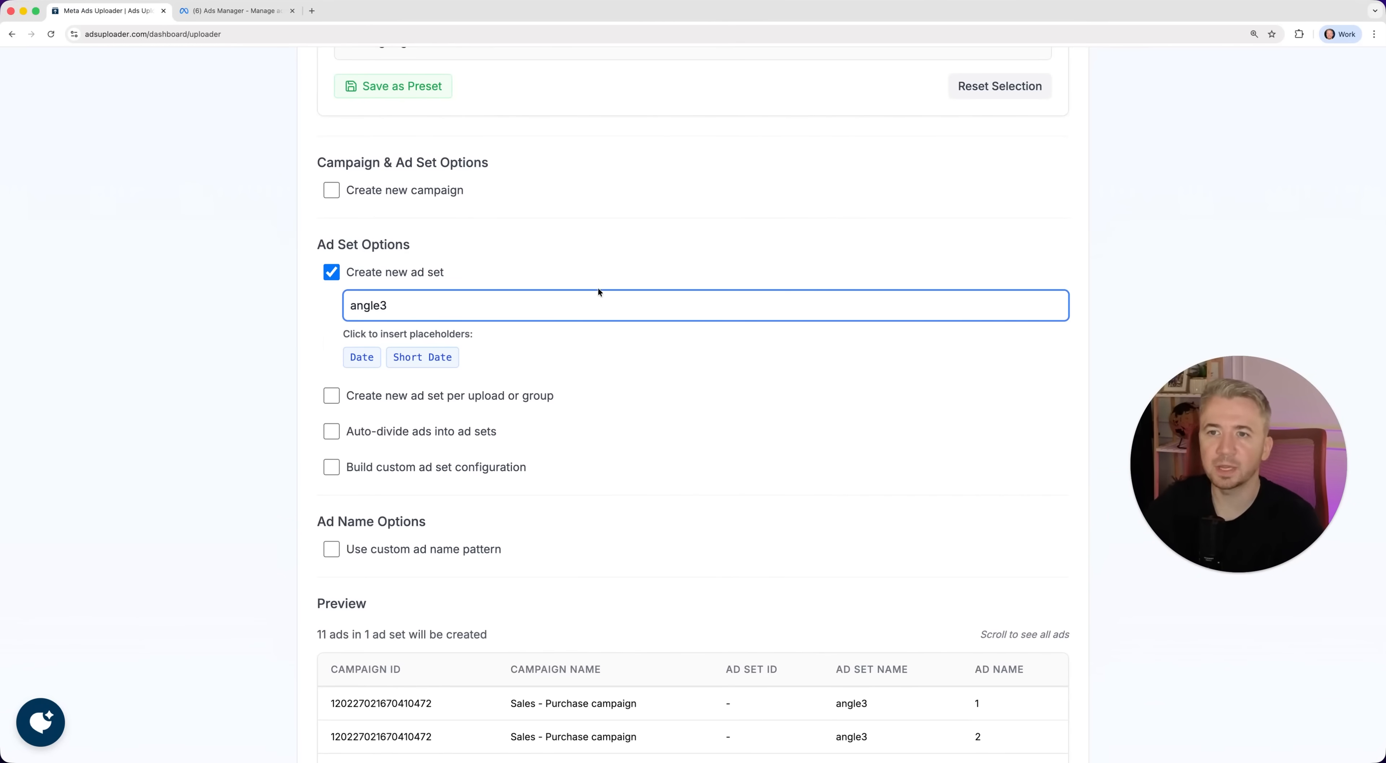
Step: Review the preview table of ads planned for the angle3 ad set in the Sales - Purchase campaign
left_click(599, 279)
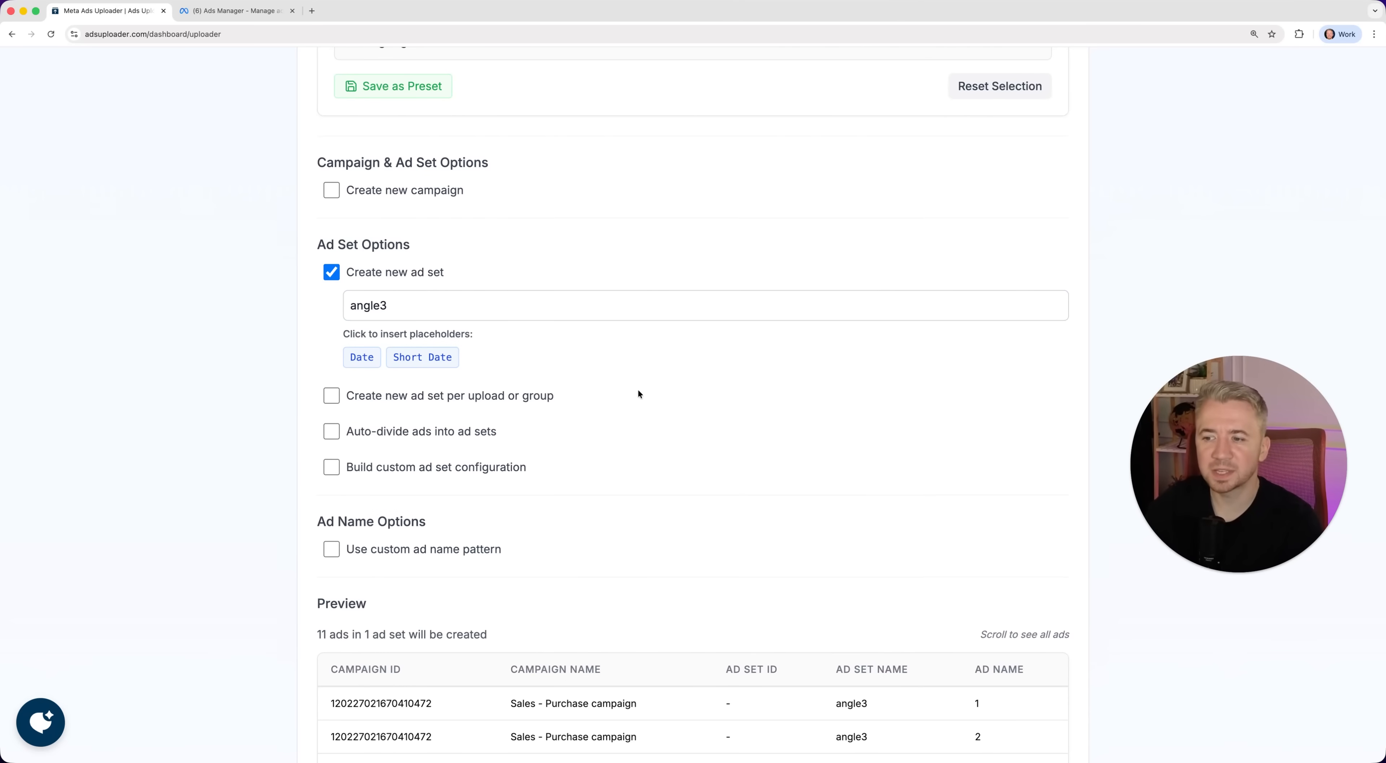
scroll(639, 394, "down", 8)
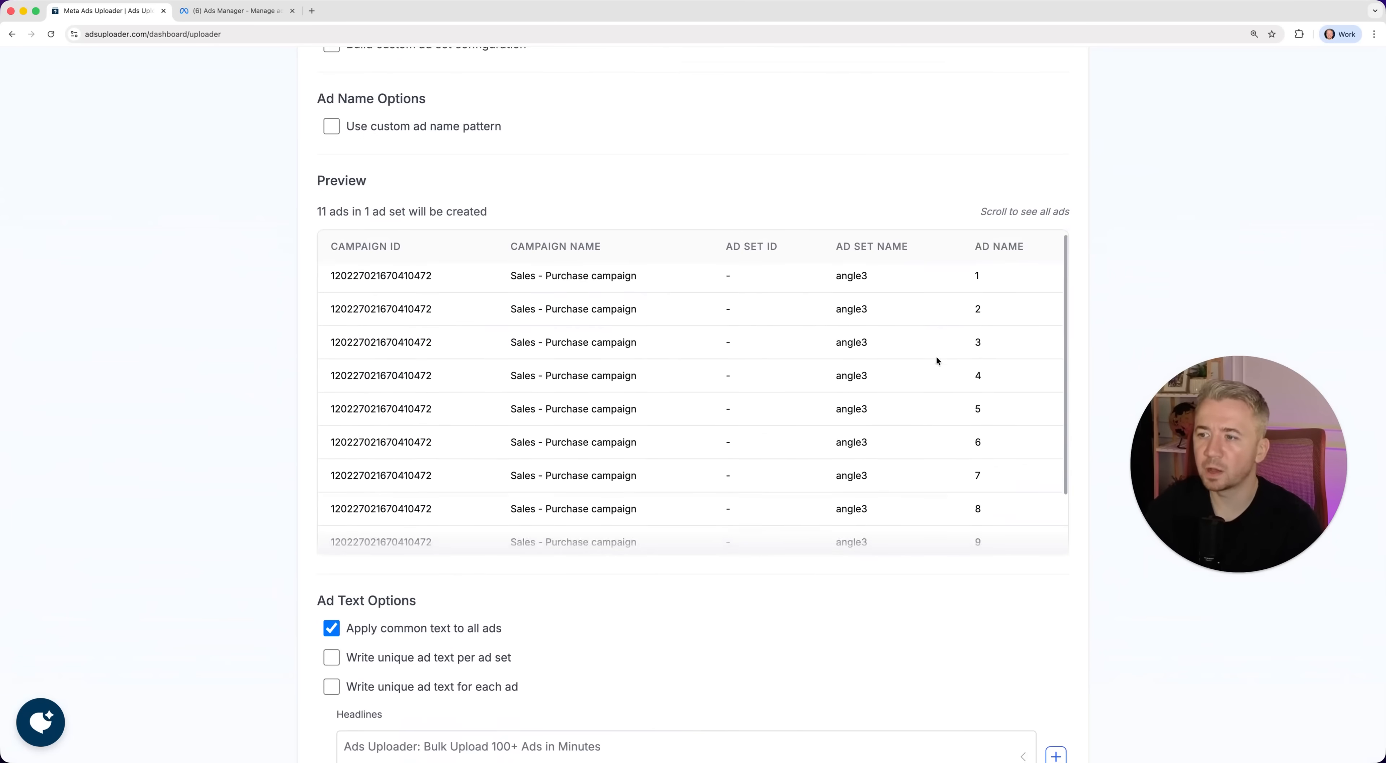
scroll(937, 356, "down", 3)
scroll(937, 356, "up", 3)
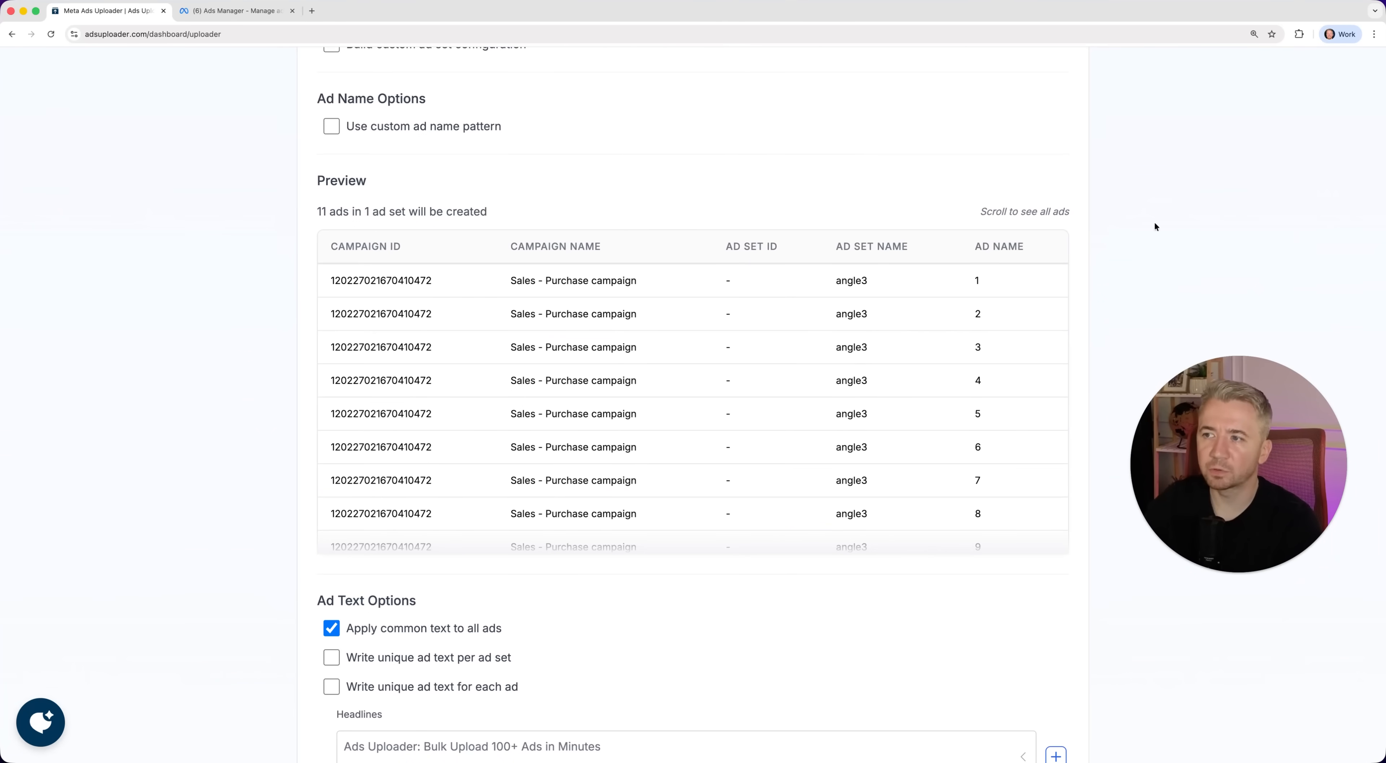
Step: Look over the uploaded images, view 3.png in the media preview, and close the preview
scroll(1145, 182, "up", 20)
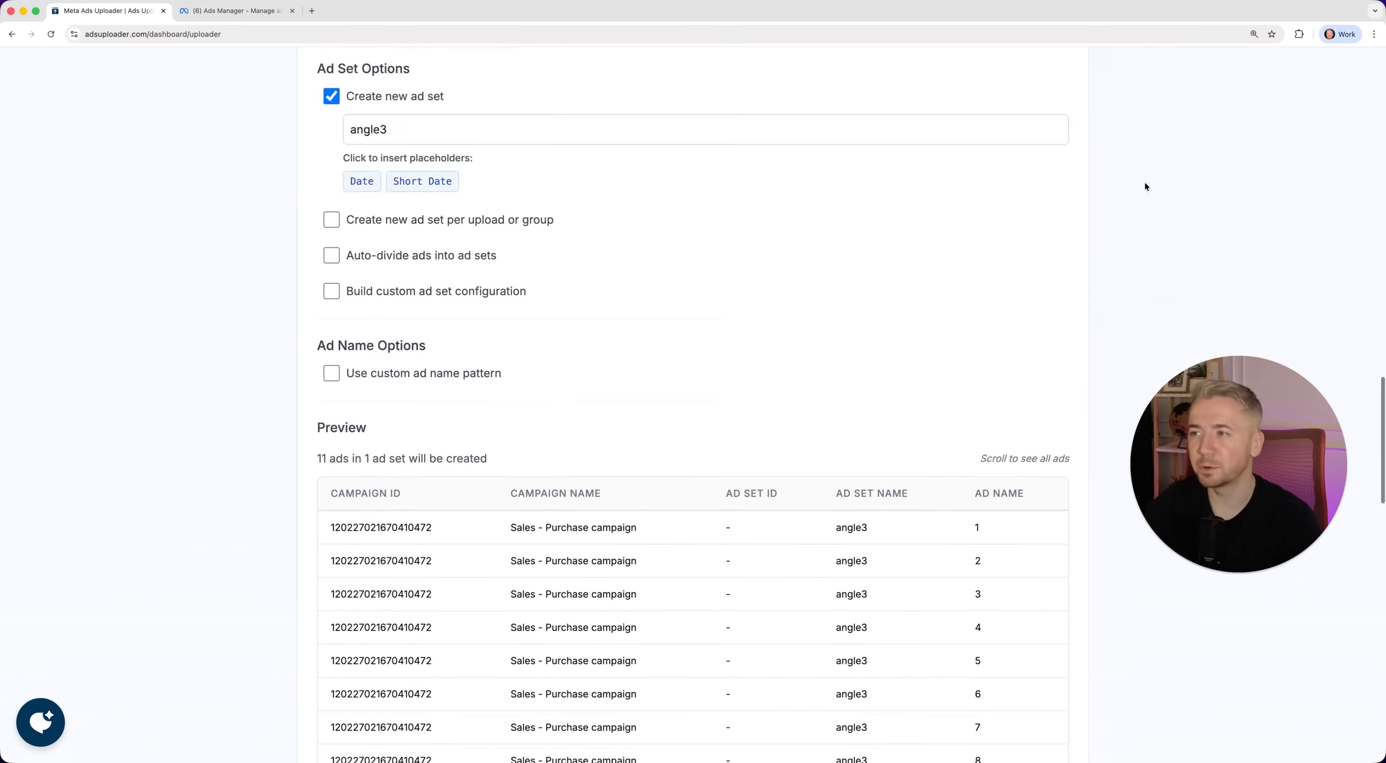
scroll(1145, 182, "up", 5)
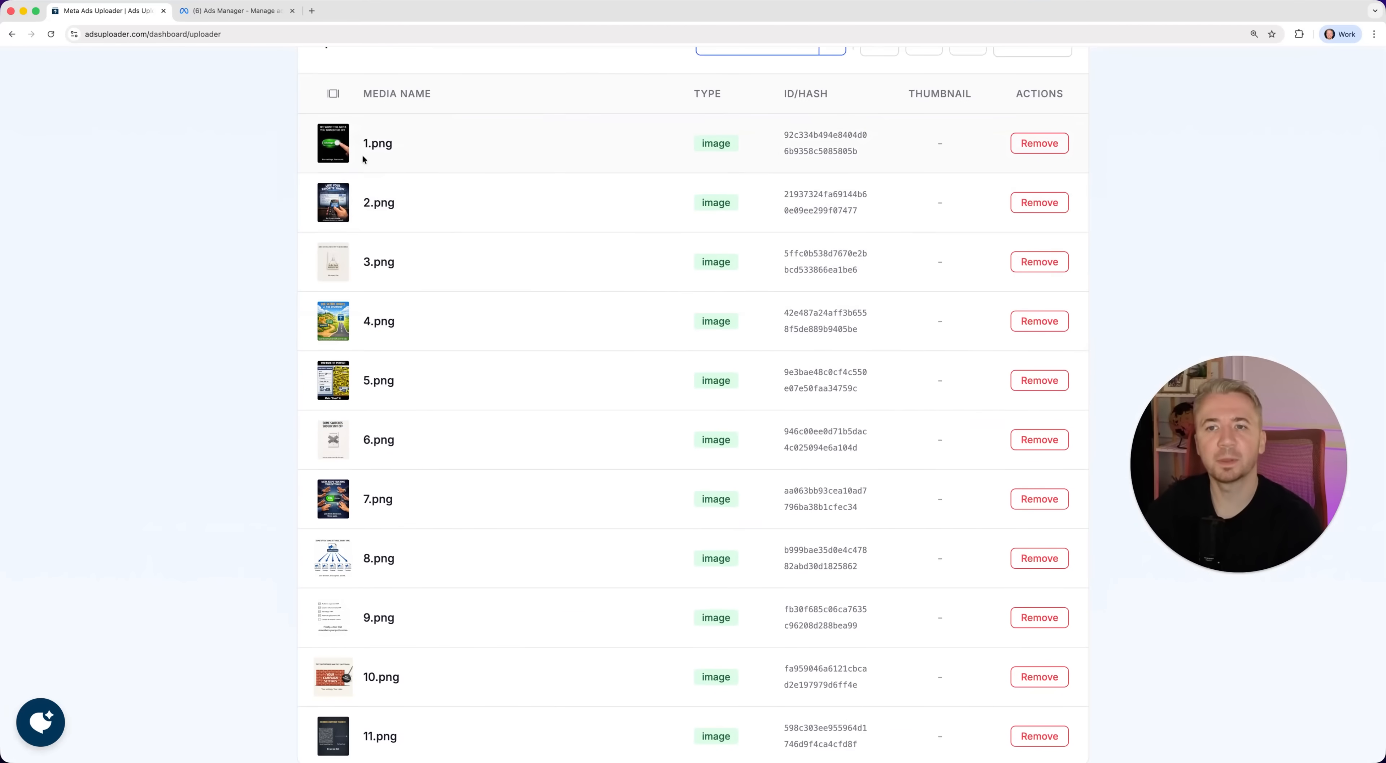
mouse_move(330, 455)
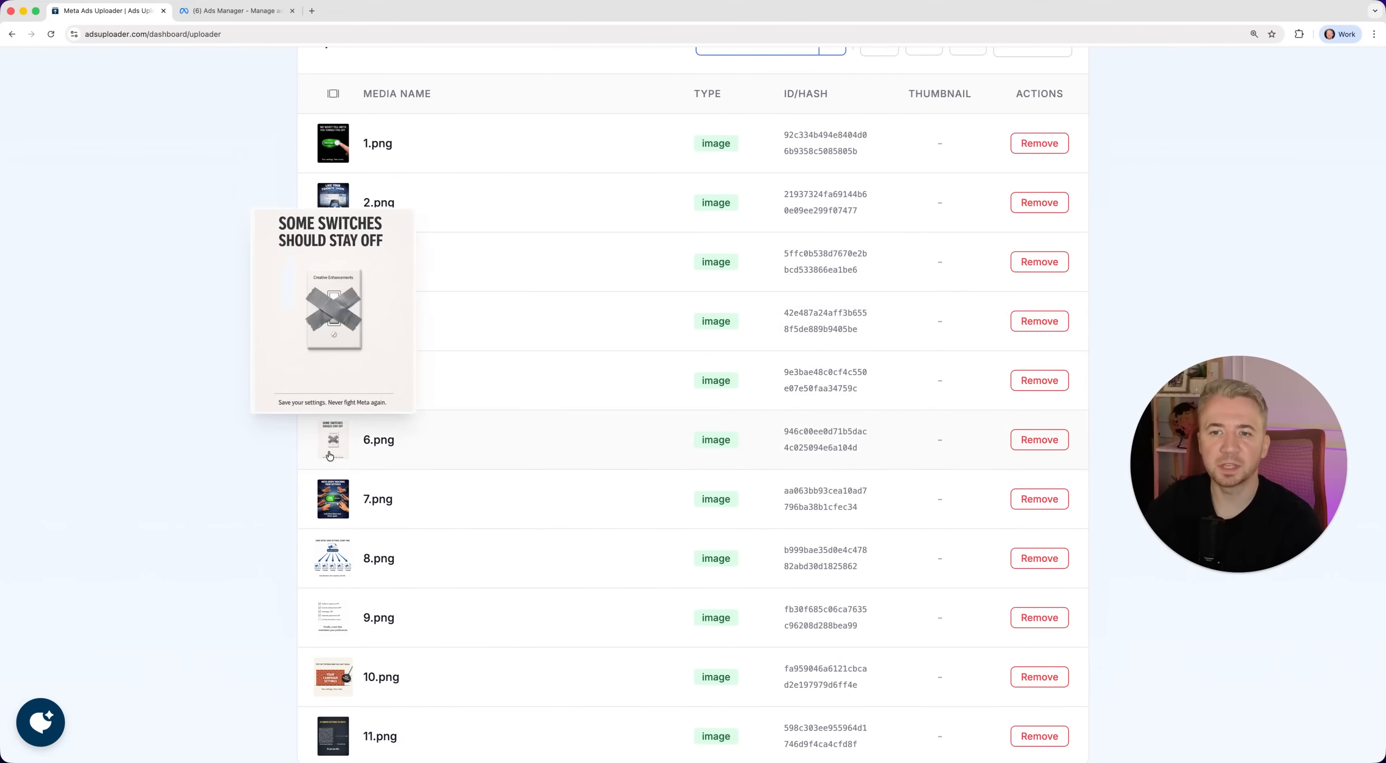
left_click(331, 263)
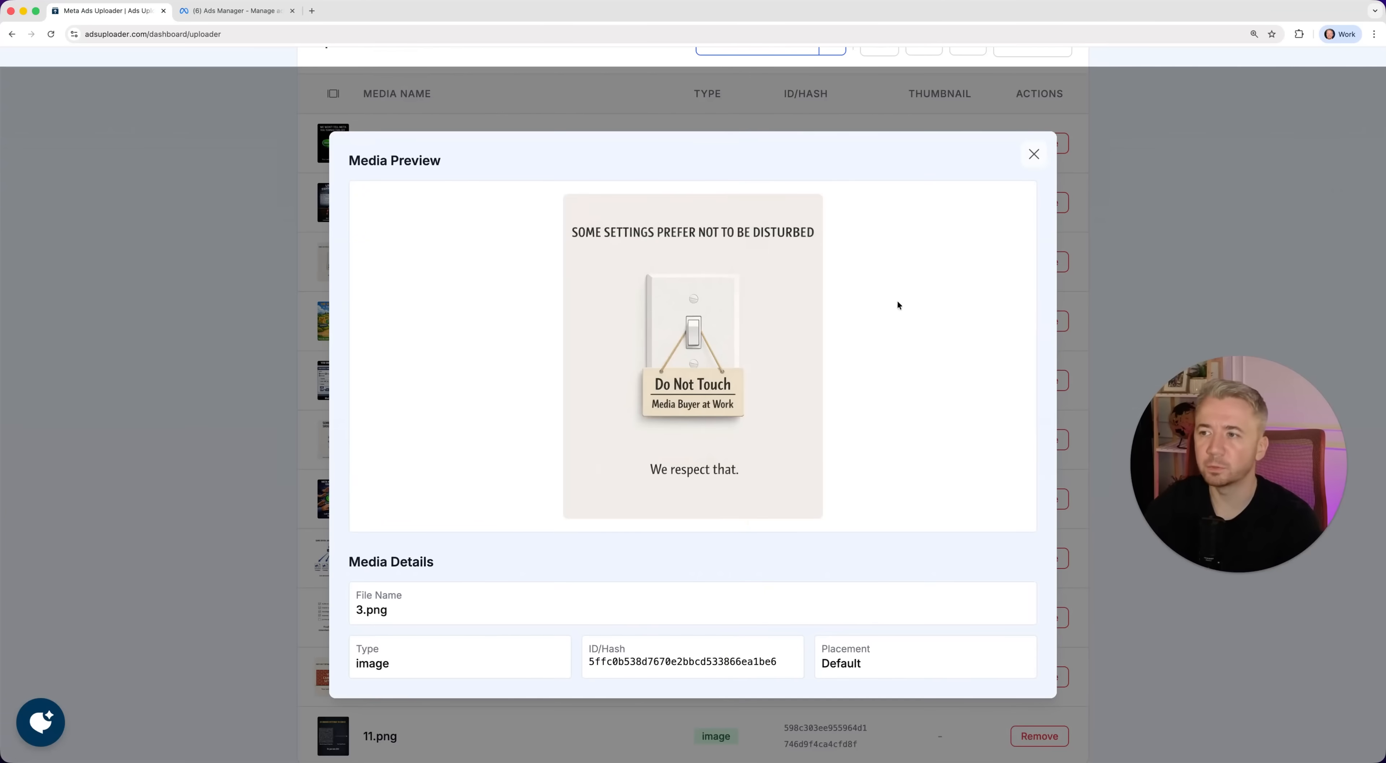
left_click(1034, 155)
Step: Try the option to write unique ad text per ad set and close its text editor without changes
scroll(1230, 243, "down", 15)
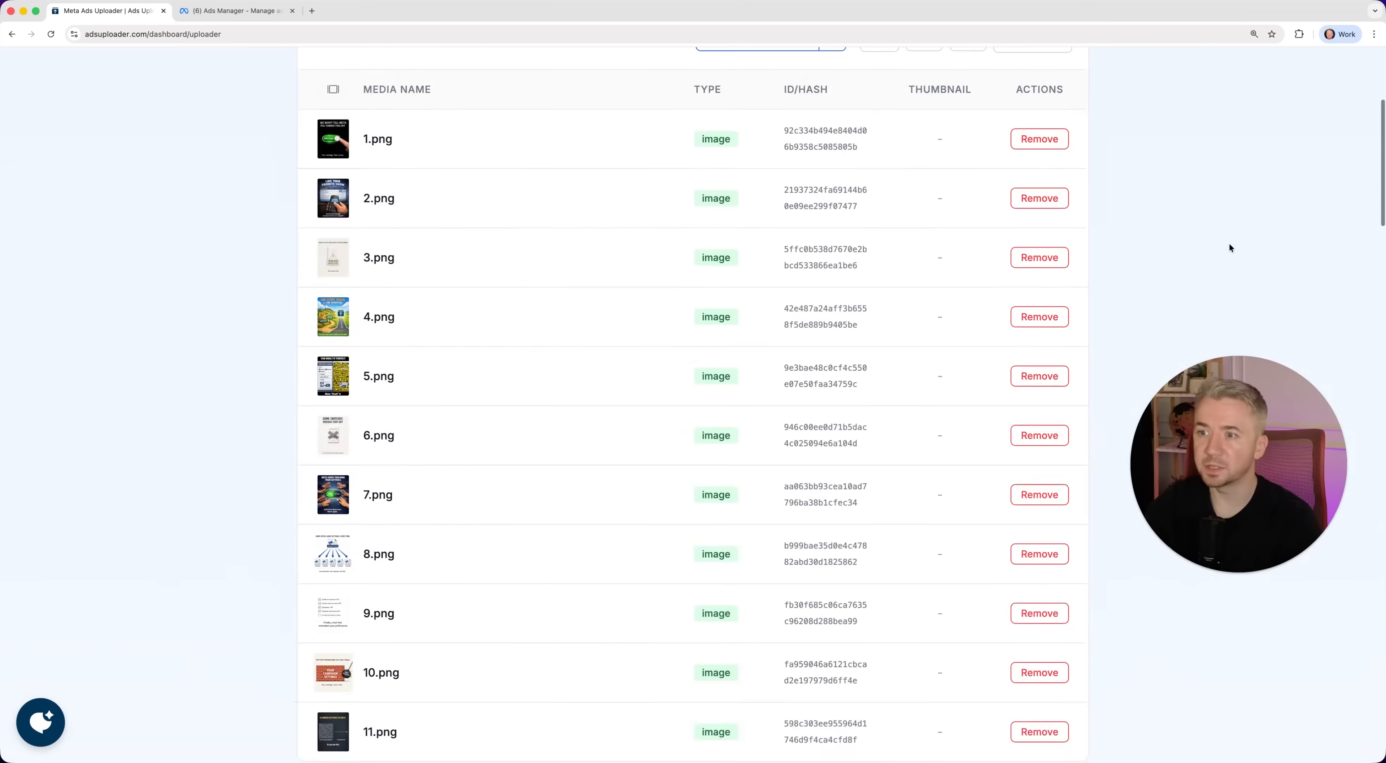
scroll(1229, 243, "down", 15)
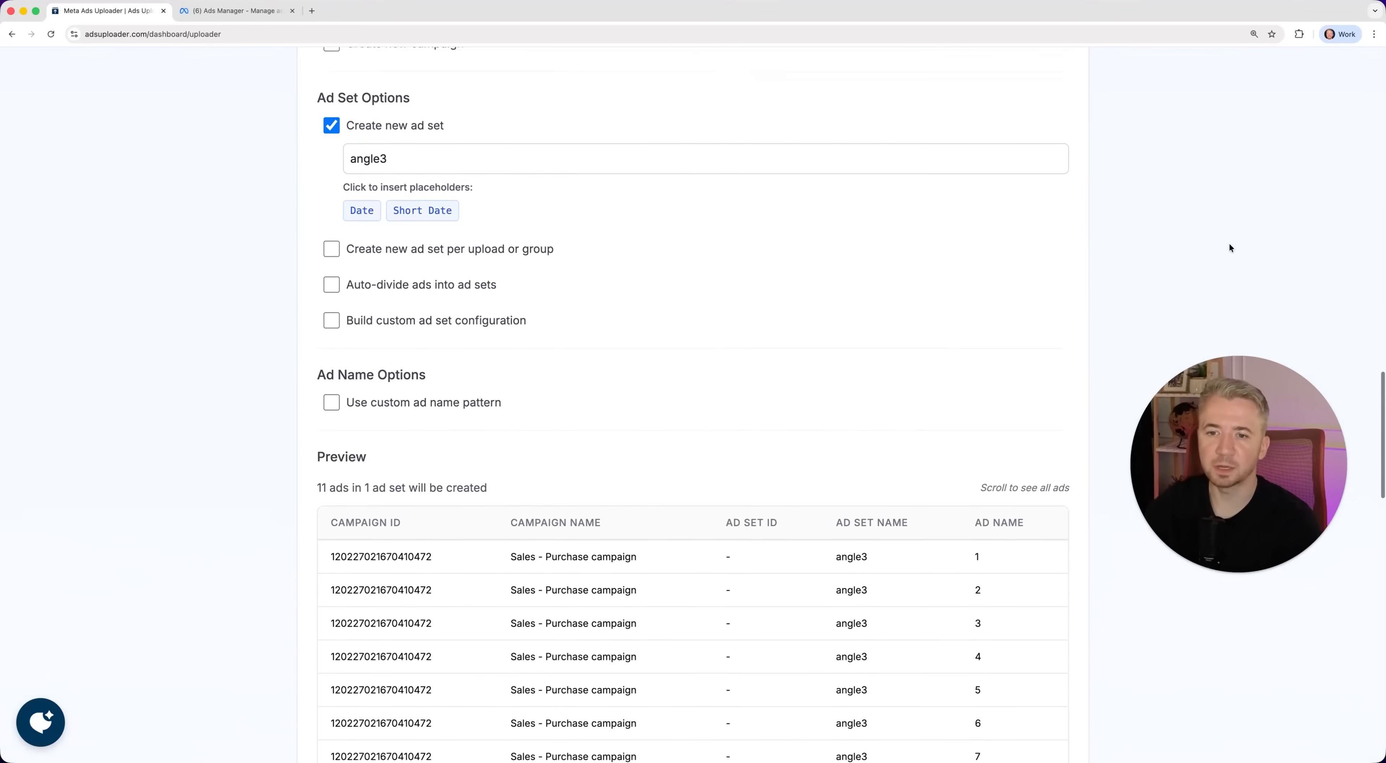
scroll(1229, 245, "down", 6)
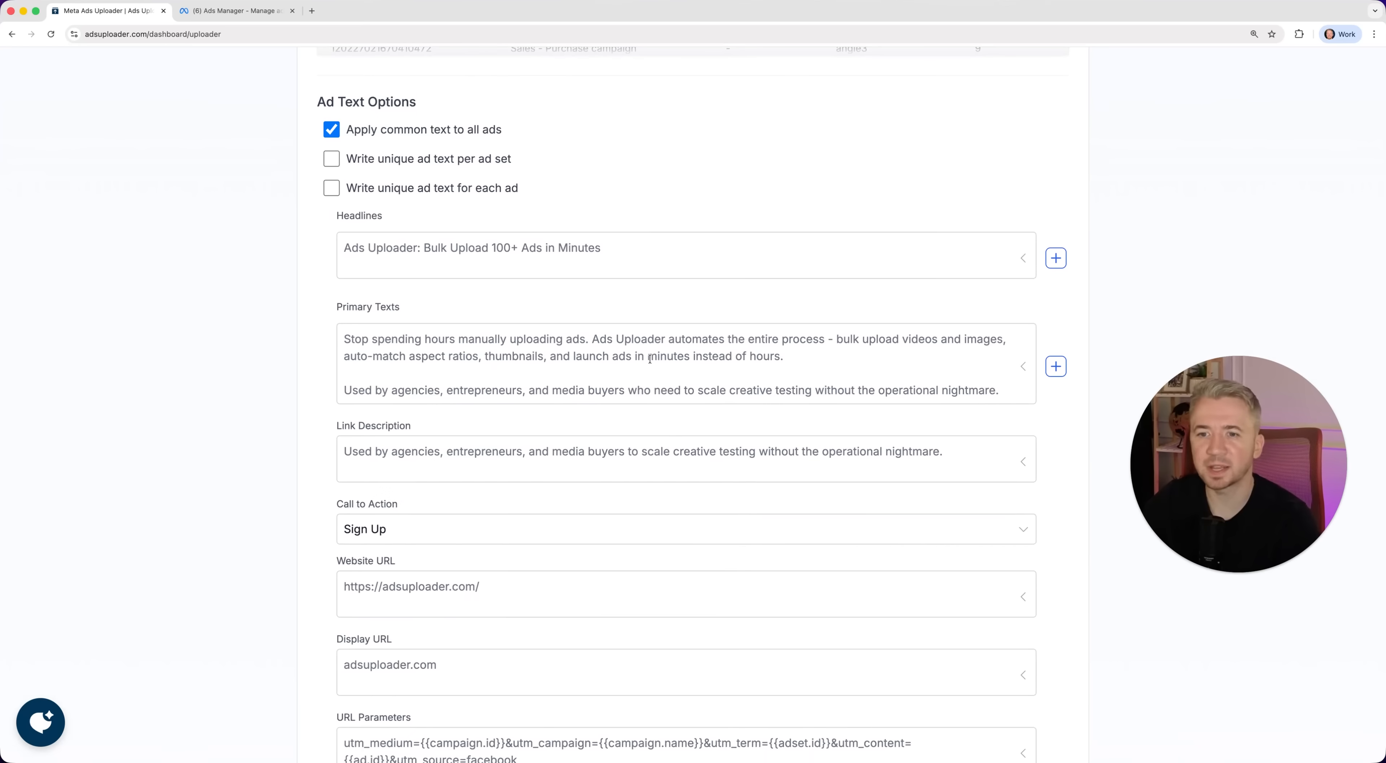
scroll(658, 445, "down", 2)
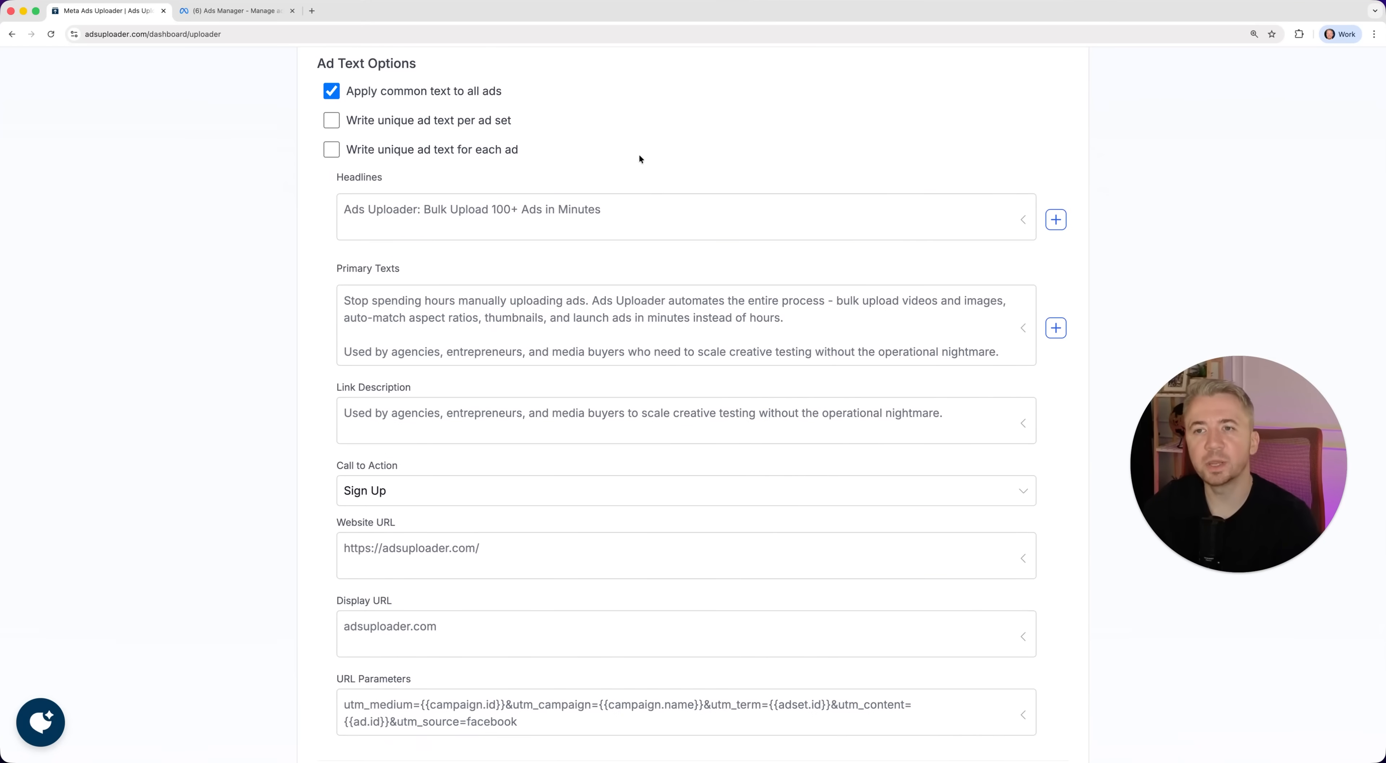
left_click(458, 121)
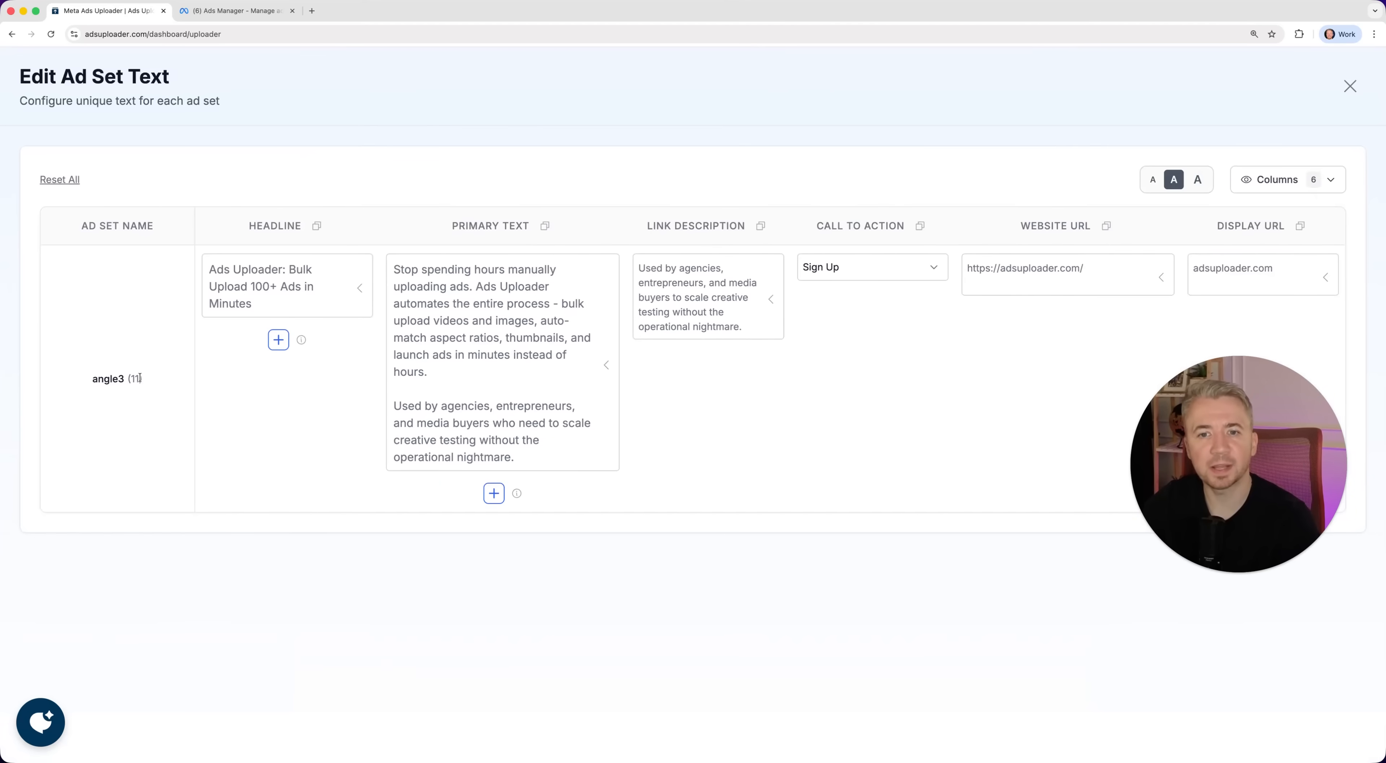
key("Escape")
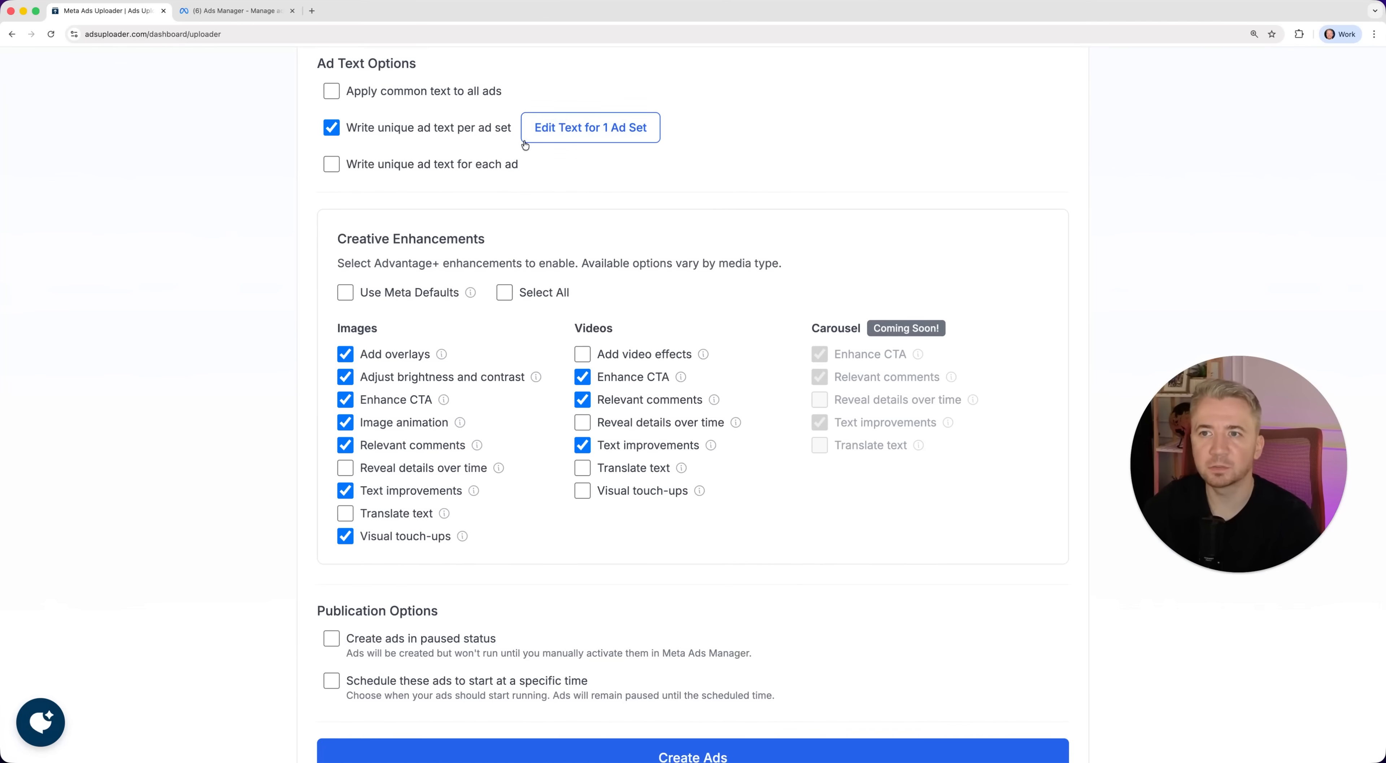
Step: Try writing unique text for each ad, check the editor's column choices, and return to common text for all ads
left_click(461, 168)
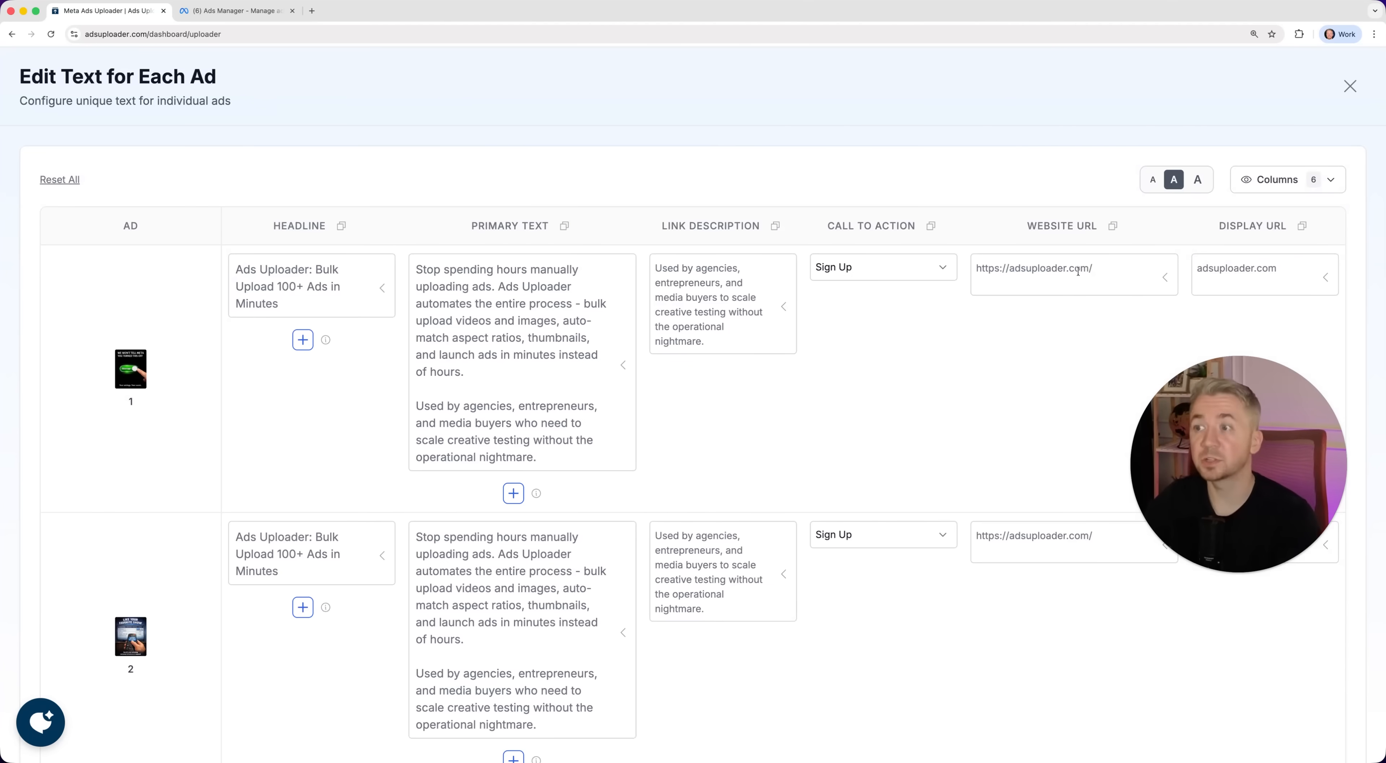
left_click(1301, 177)
left_click(1301, 178)
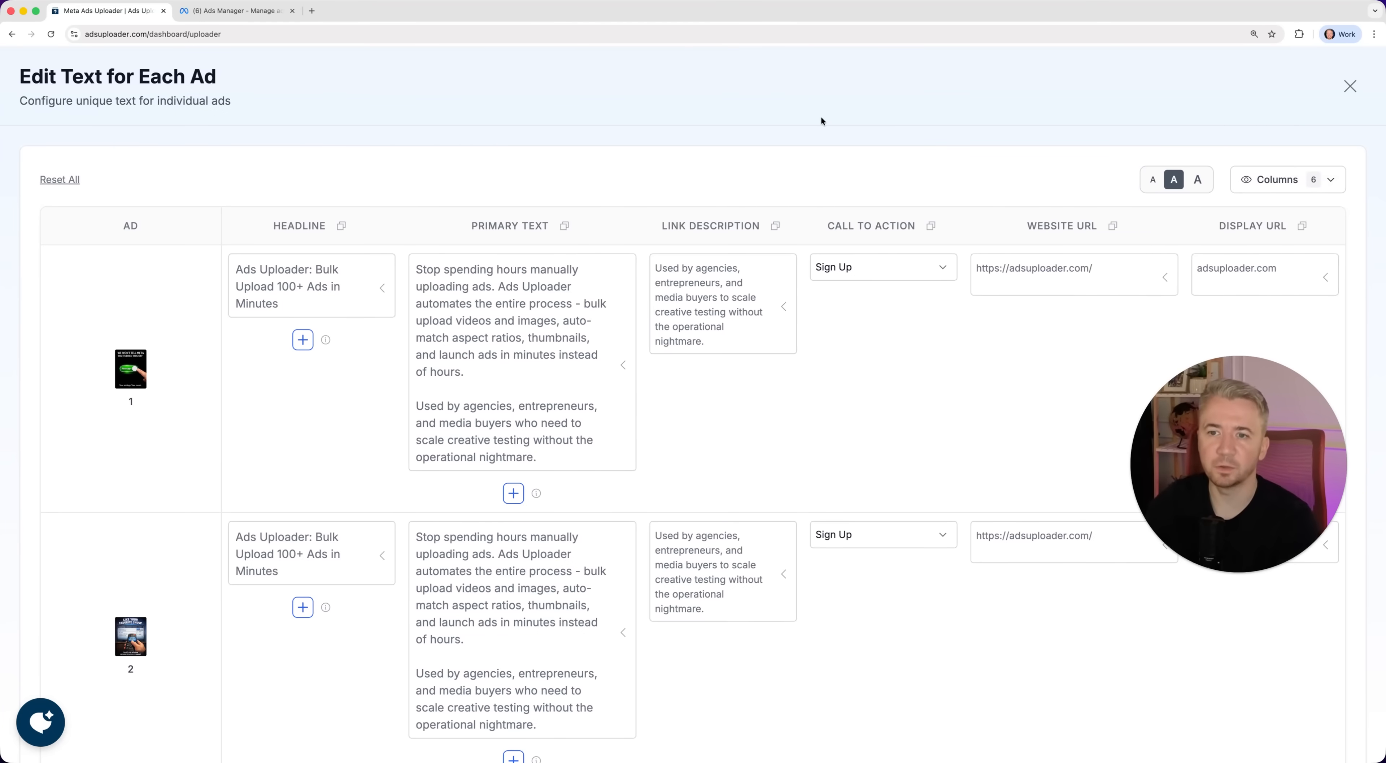
key("Escape")
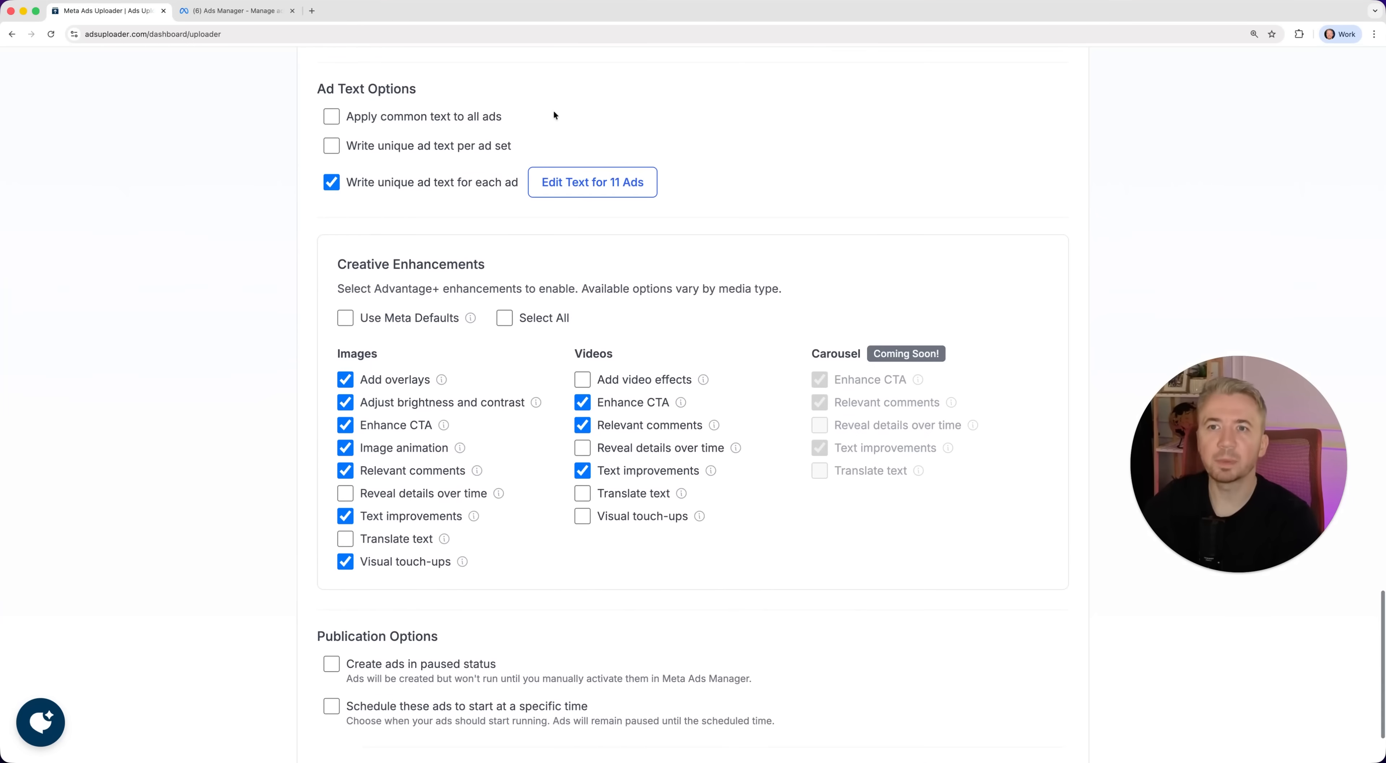
left_click(448, 118)
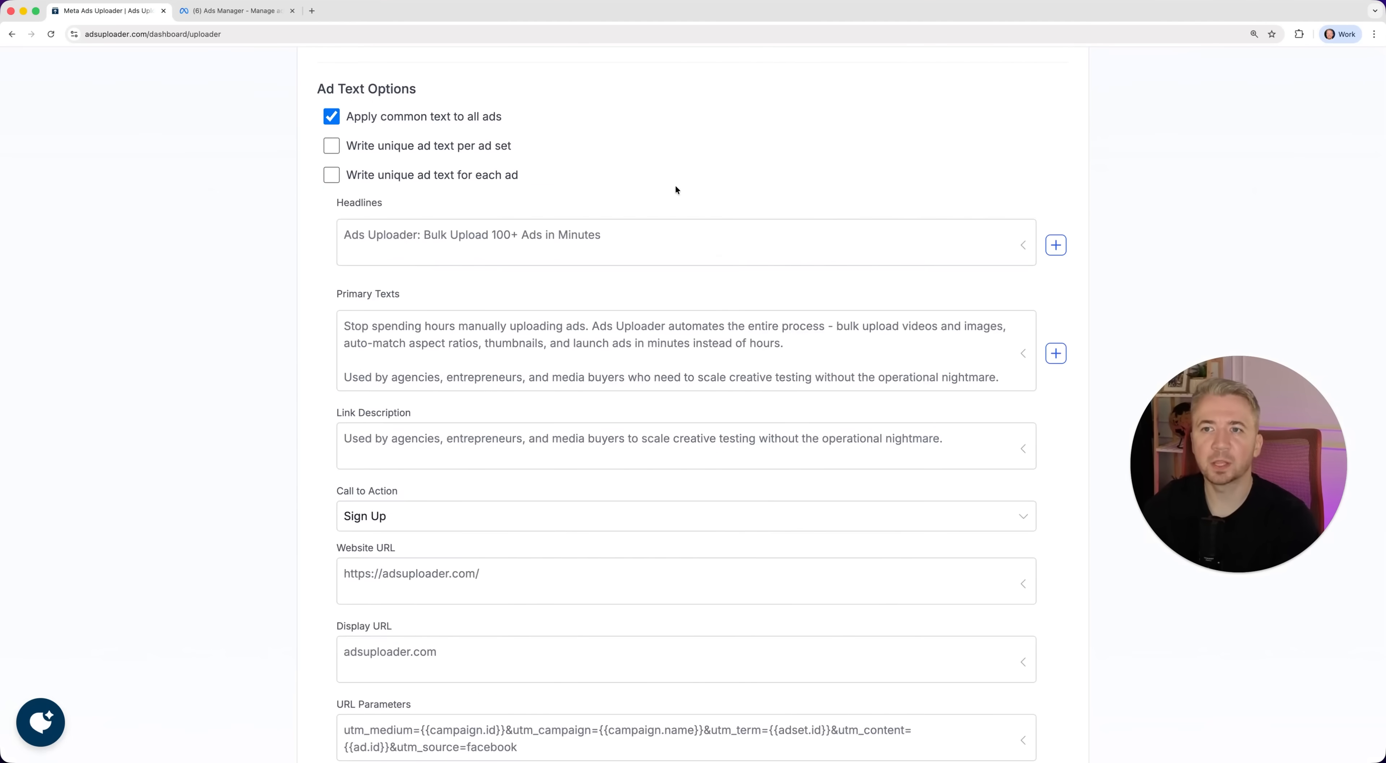
Step: Set the common headline to "Ads Uploader" and add a second headline reading "Try Ads Uploader"
scroll(677, 189, "up", 2)
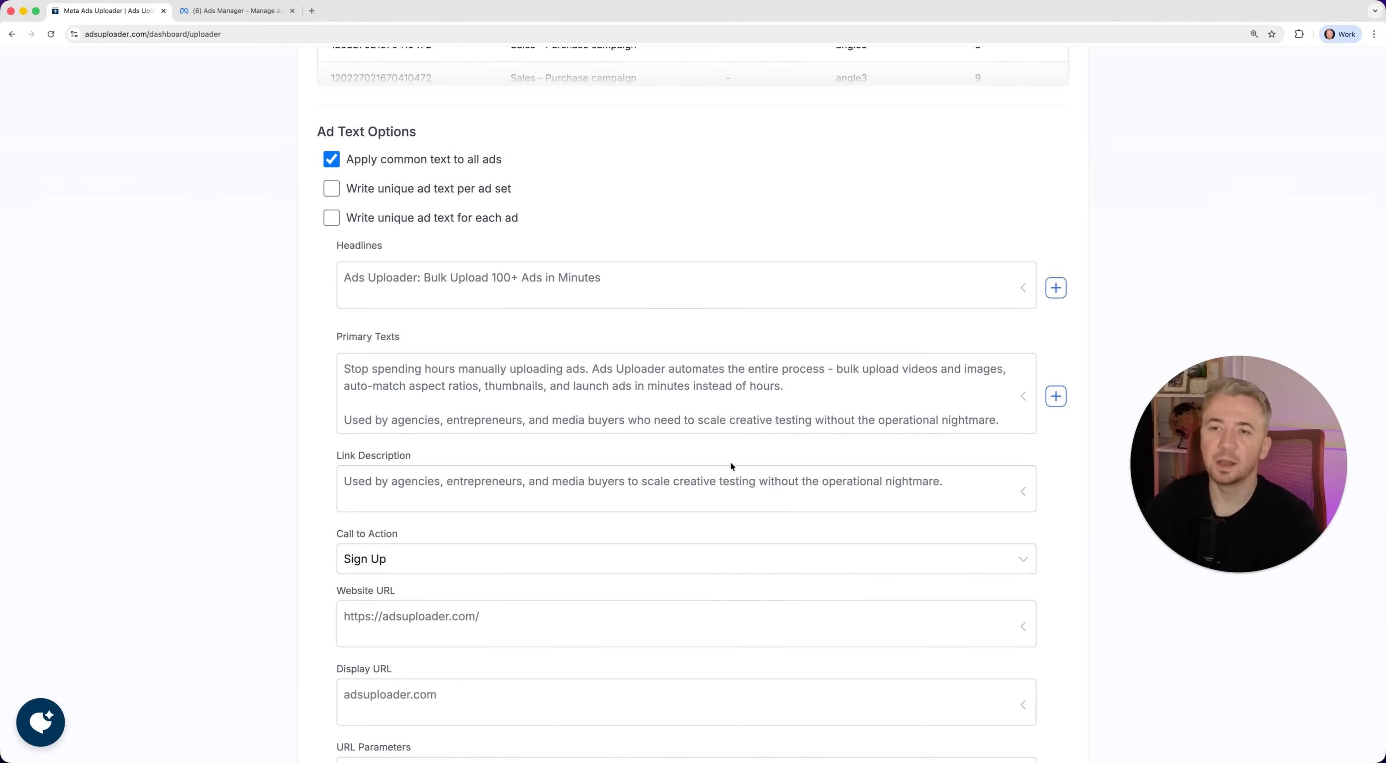
left_click(599, 277)
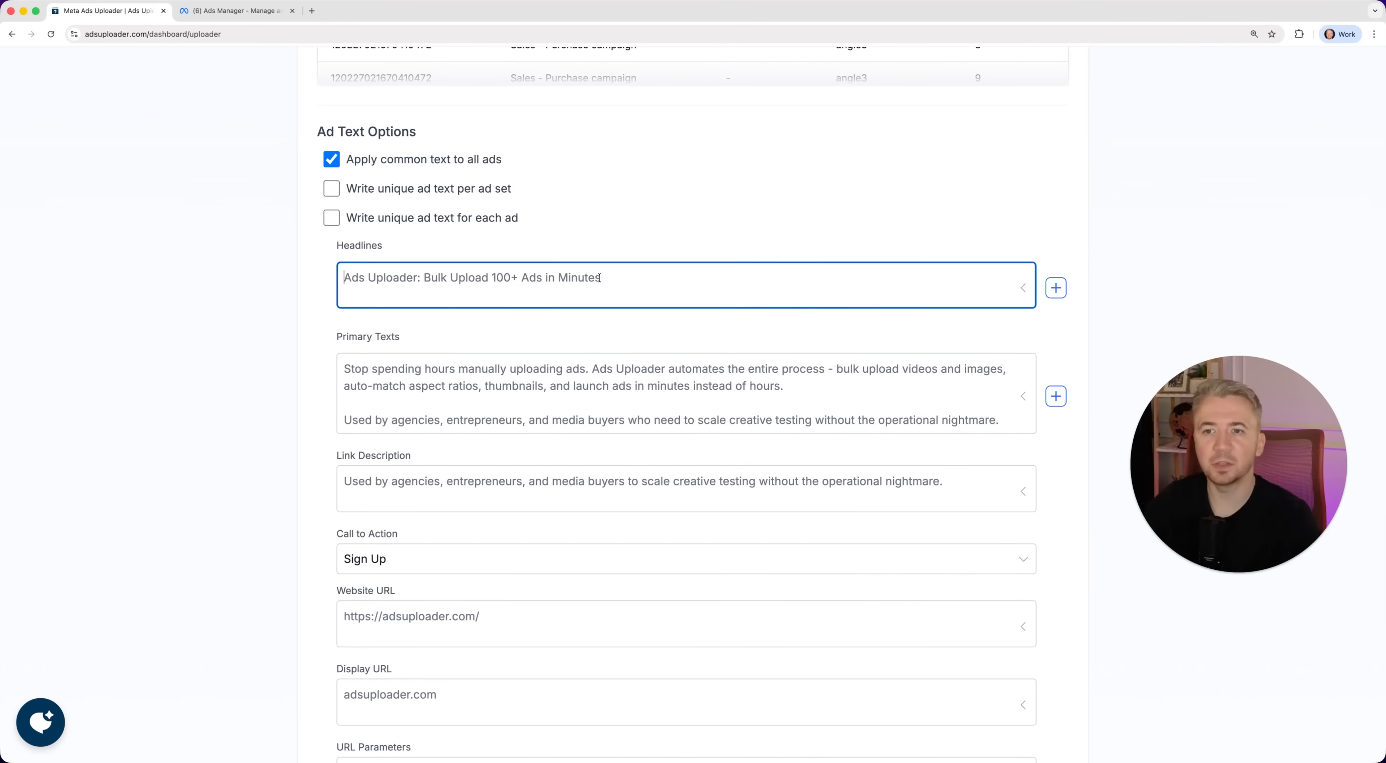
type("Ads Uploader")
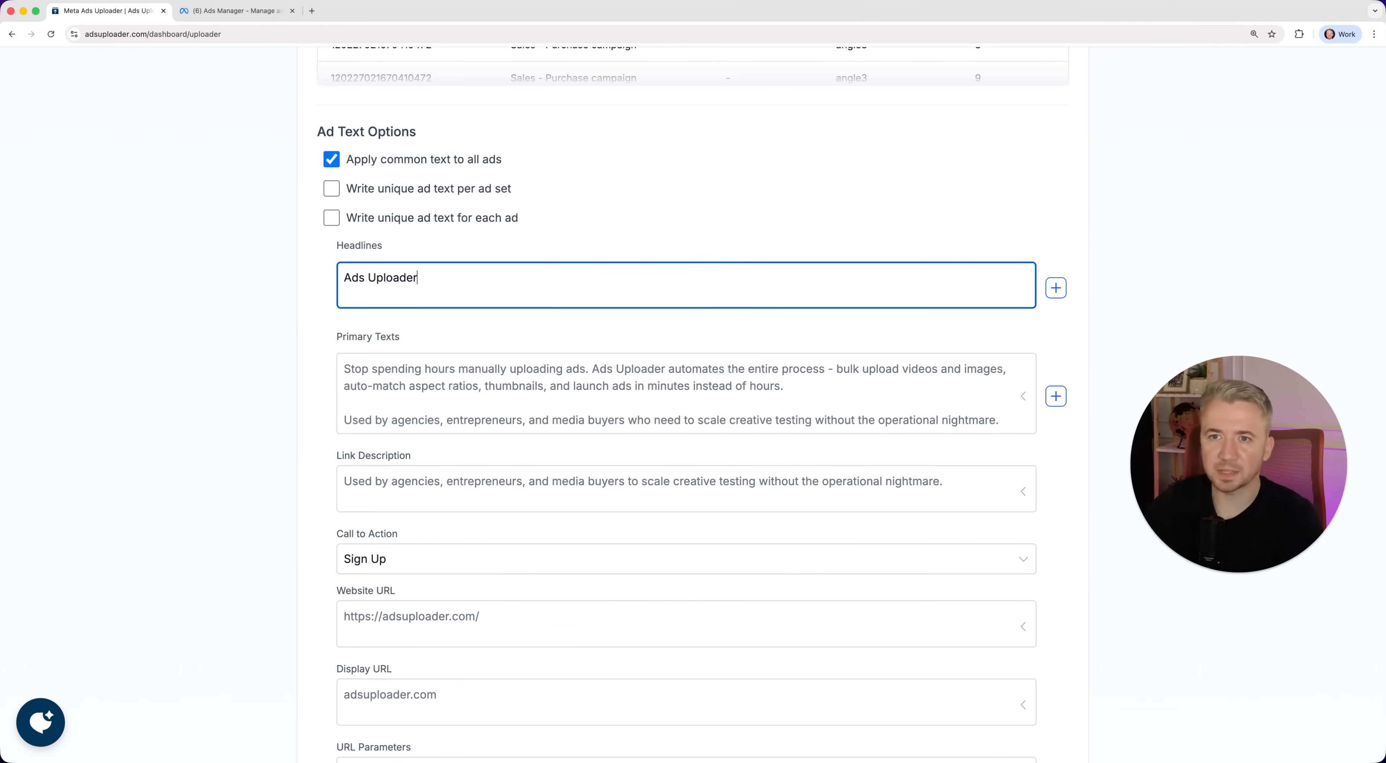
left_click(668, 197)
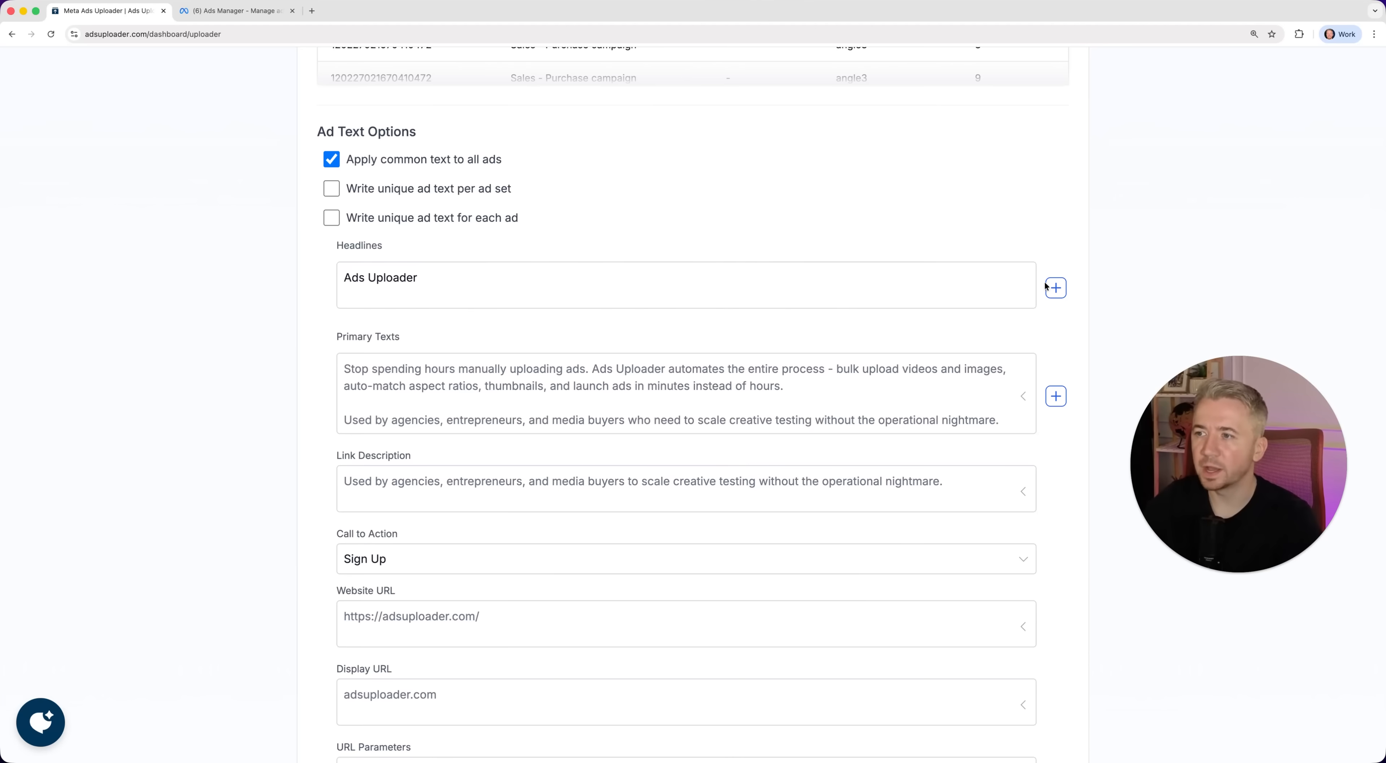
left_click(1056, 288)
left_click(711, 331)
type("Try Ads Uploader")
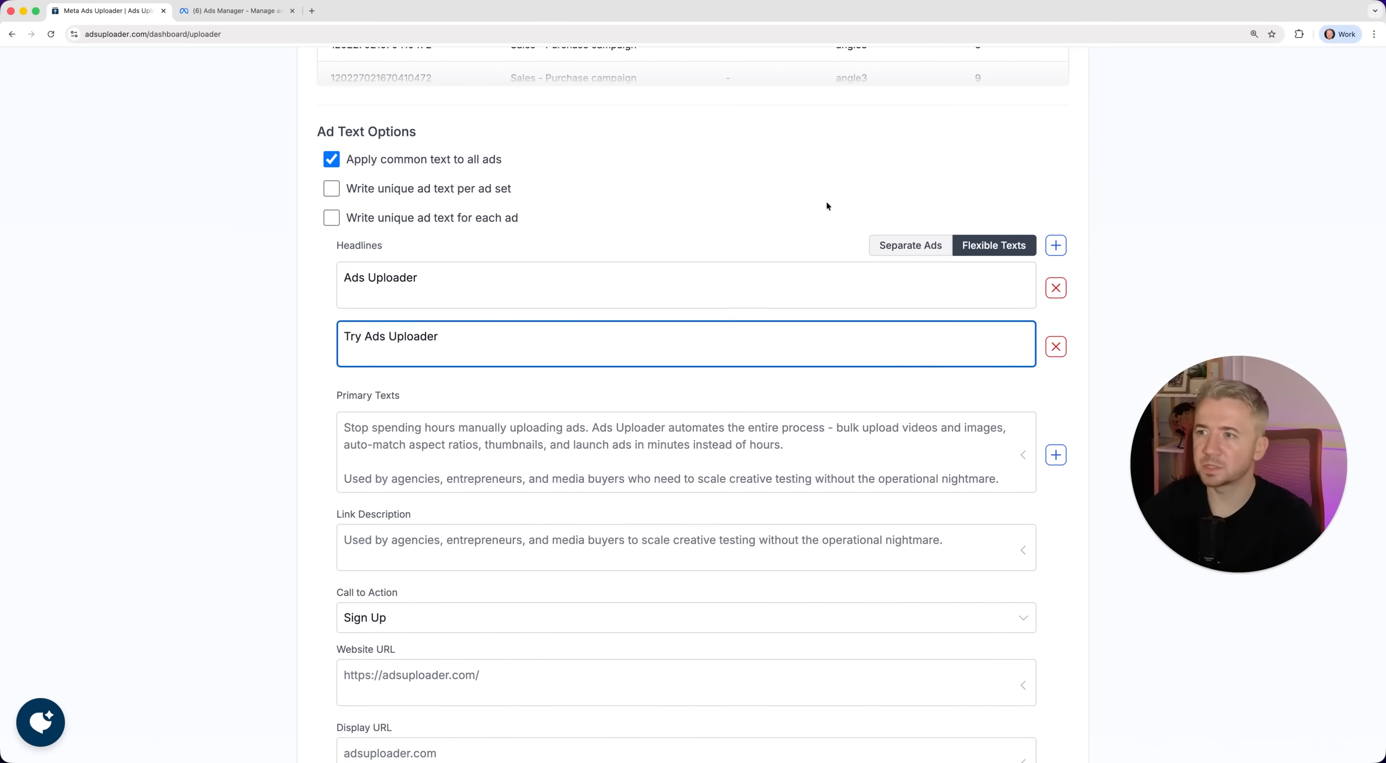
left_click(828, 206)
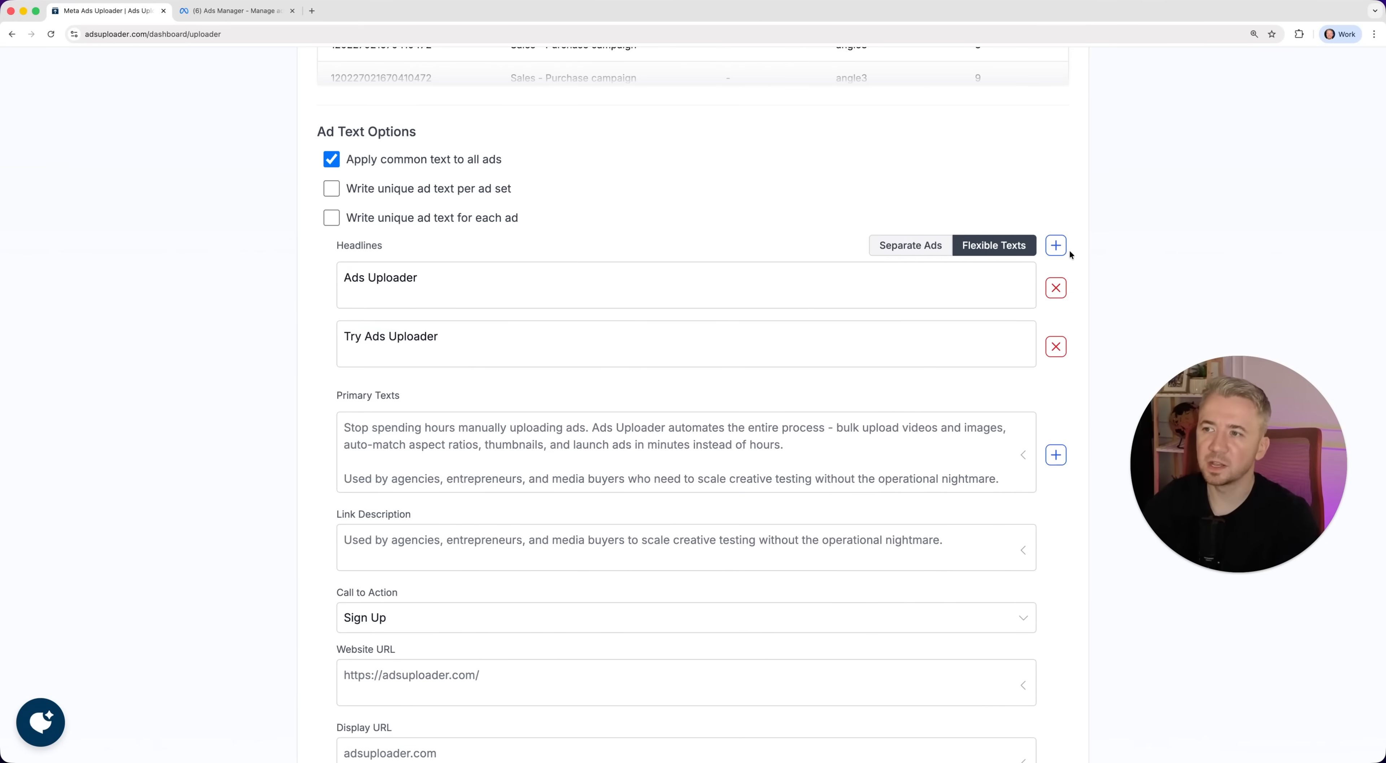
Step: Try adding three more headline variations below the second headline, and remove them again
left_click(1057, 245)
left_click(1058, 250)
left_click(1058, 248)
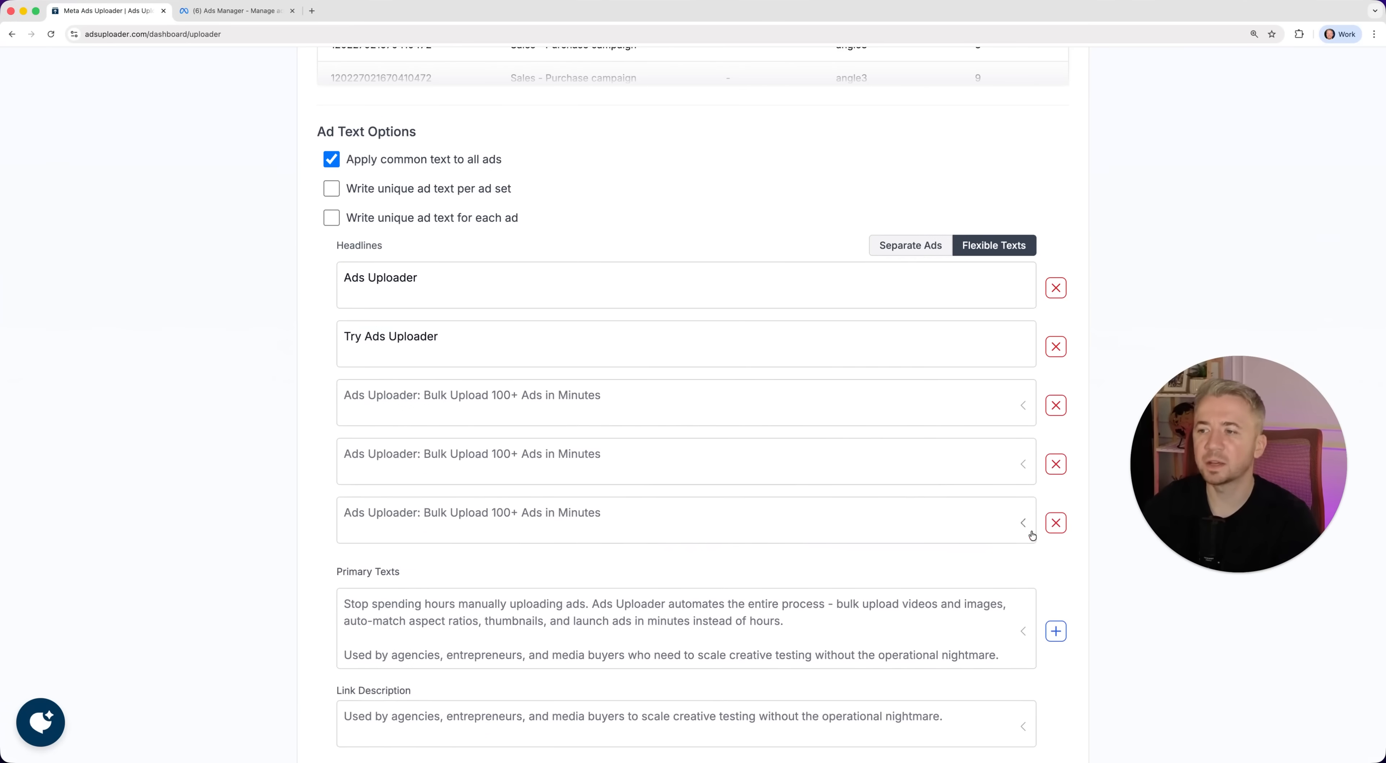
left_click(1056, 522)
left_click(1056, 463)
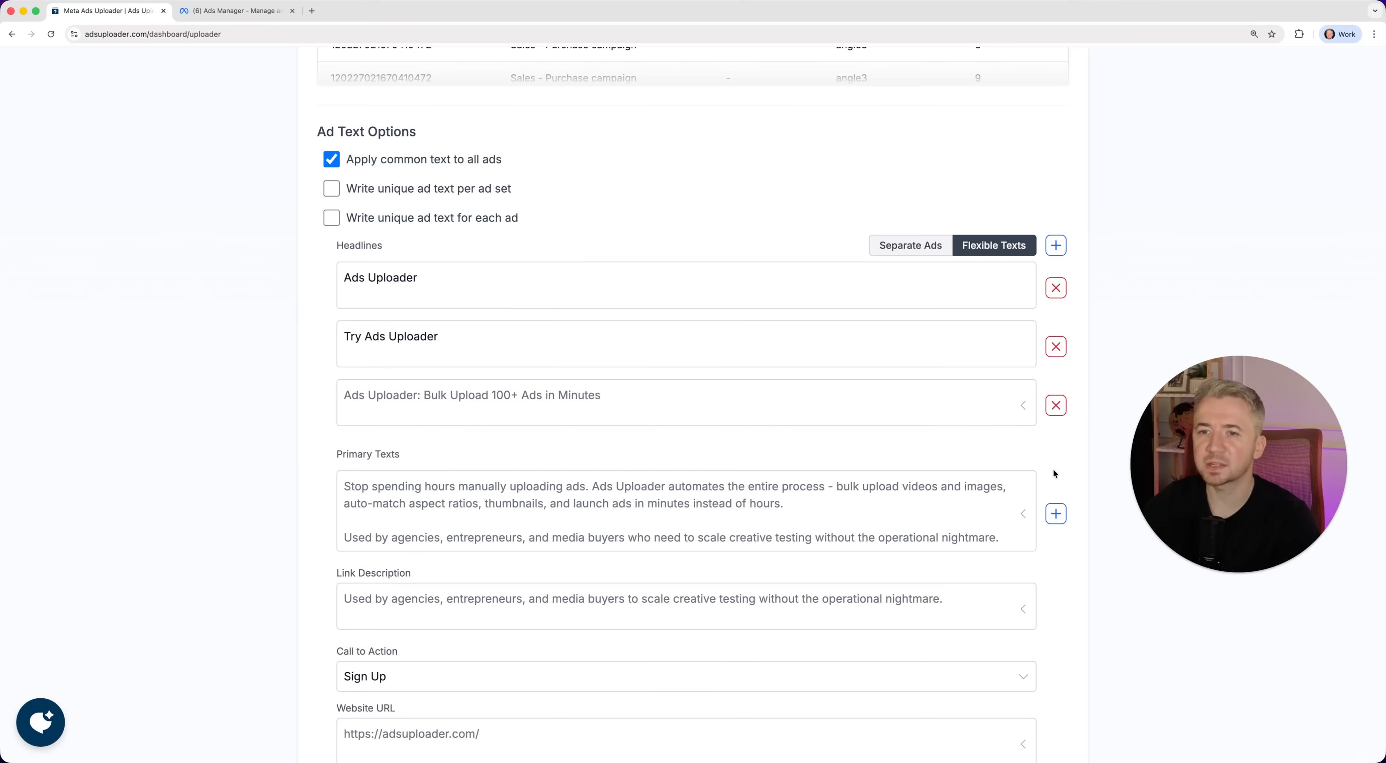
left_click(1055, 405)
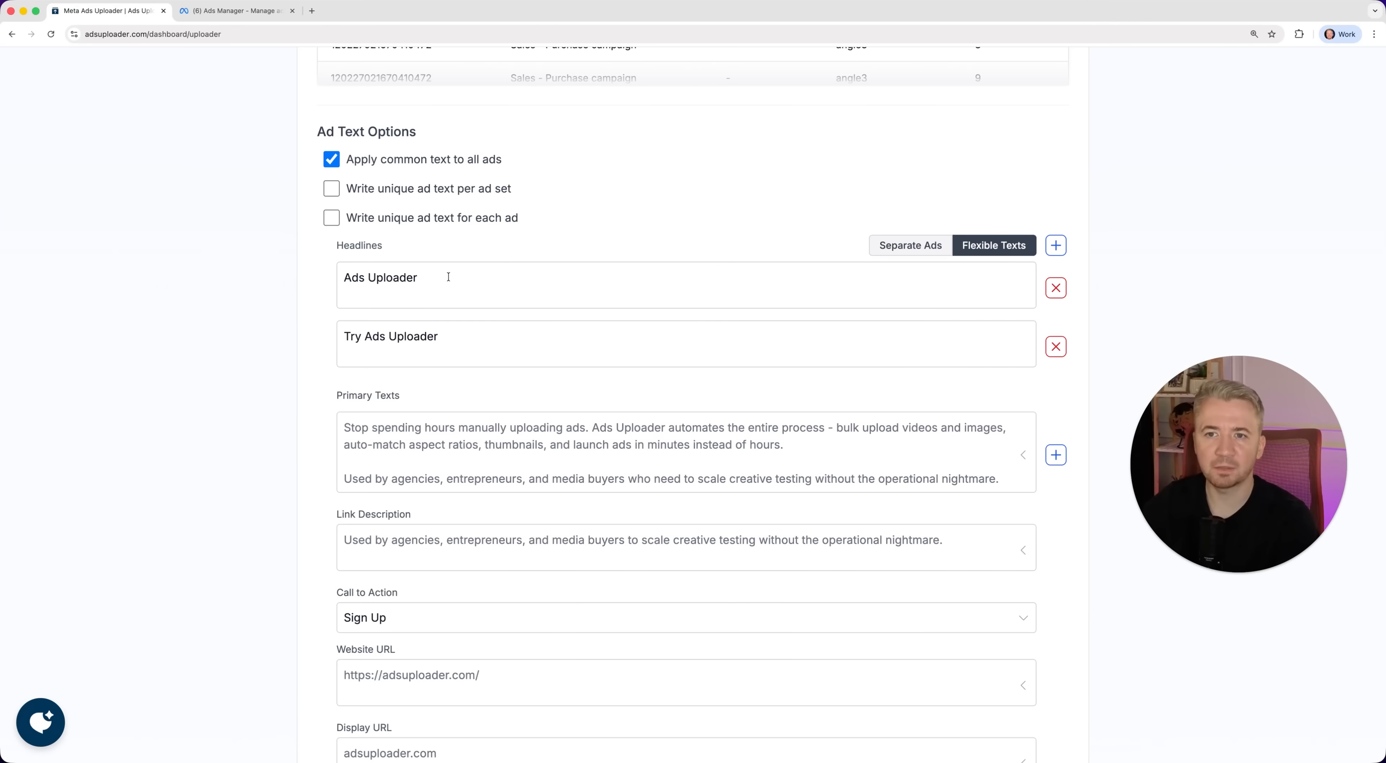
Step: Try overriding the primary text with the sample text "fsdfsdf" and clear it again
scroll(529, 401, "down", 2)
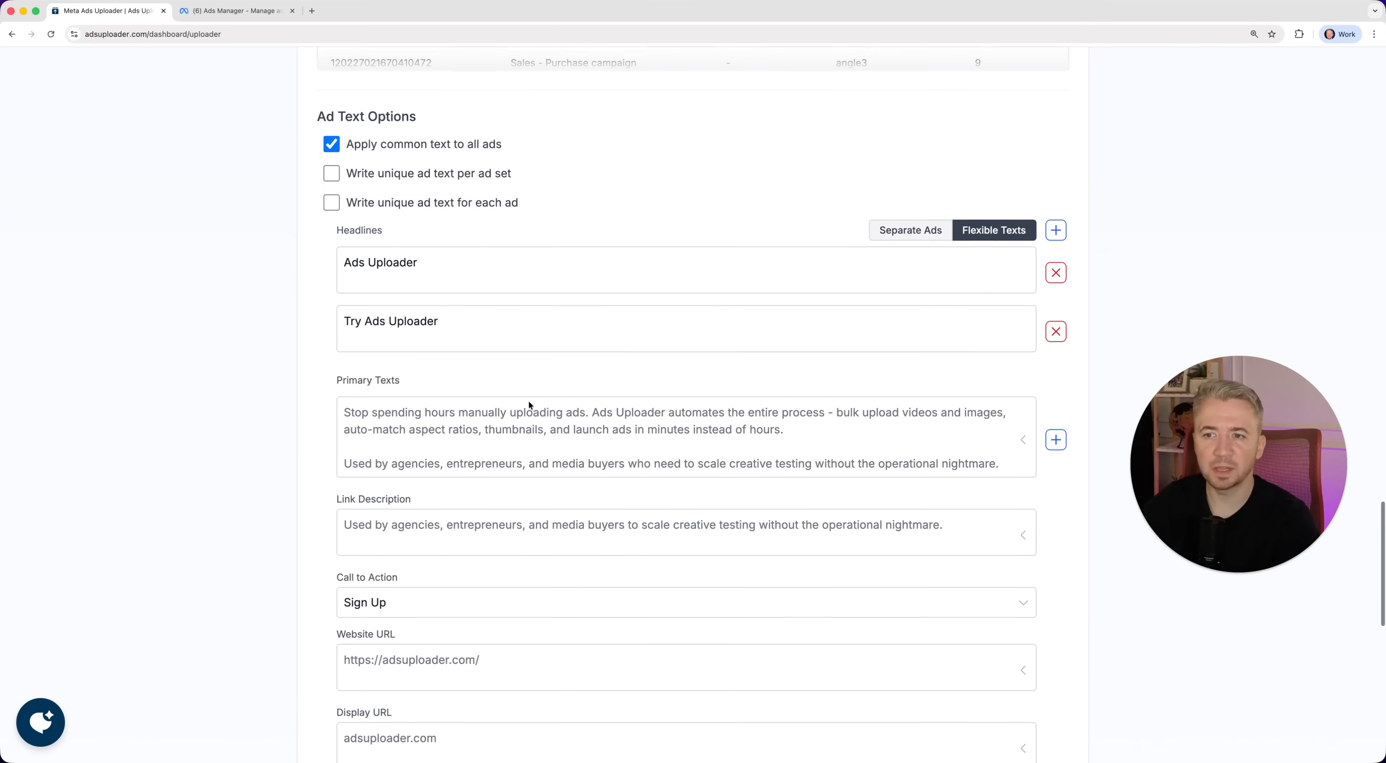
left_click(530, 397)
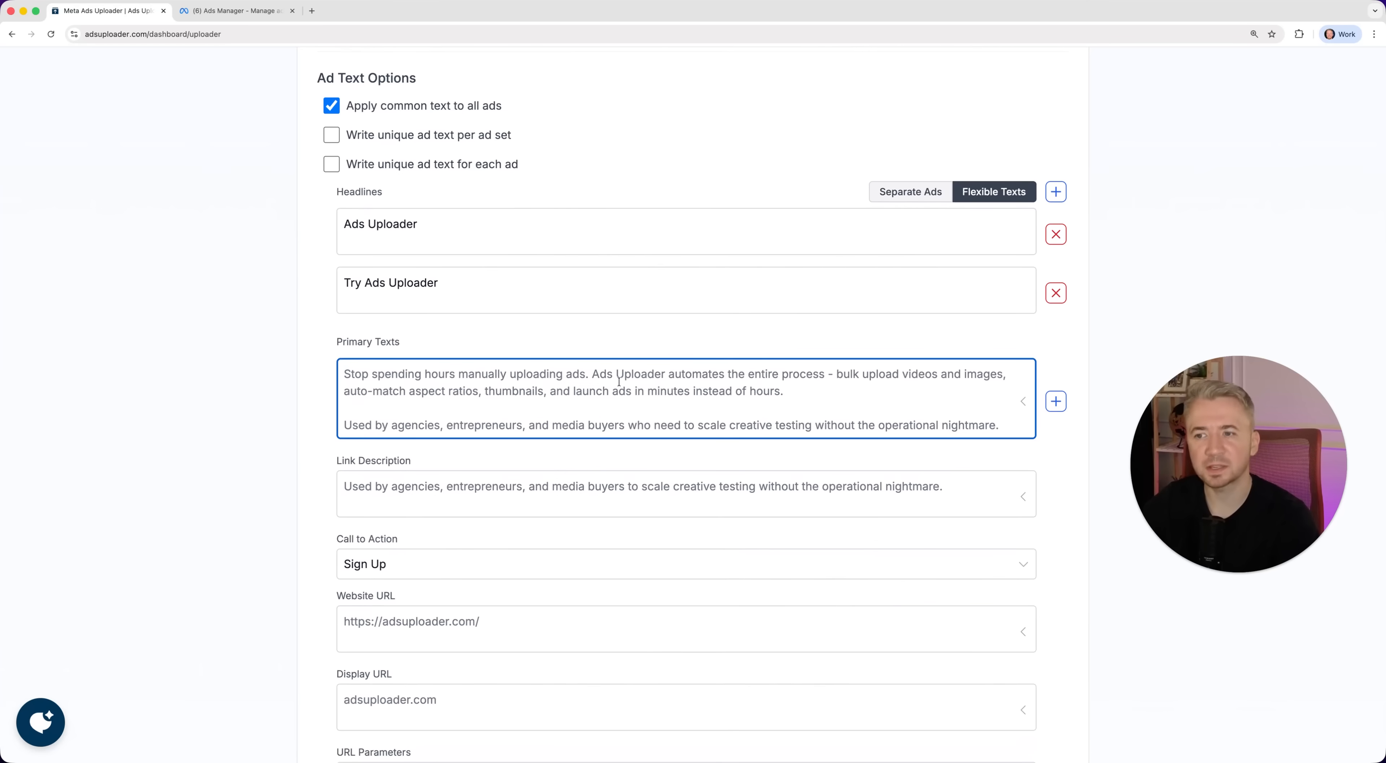
type("fsdfsdf")
key("ctrl+a")
key("BackSpace")
left_click(1087, 351)
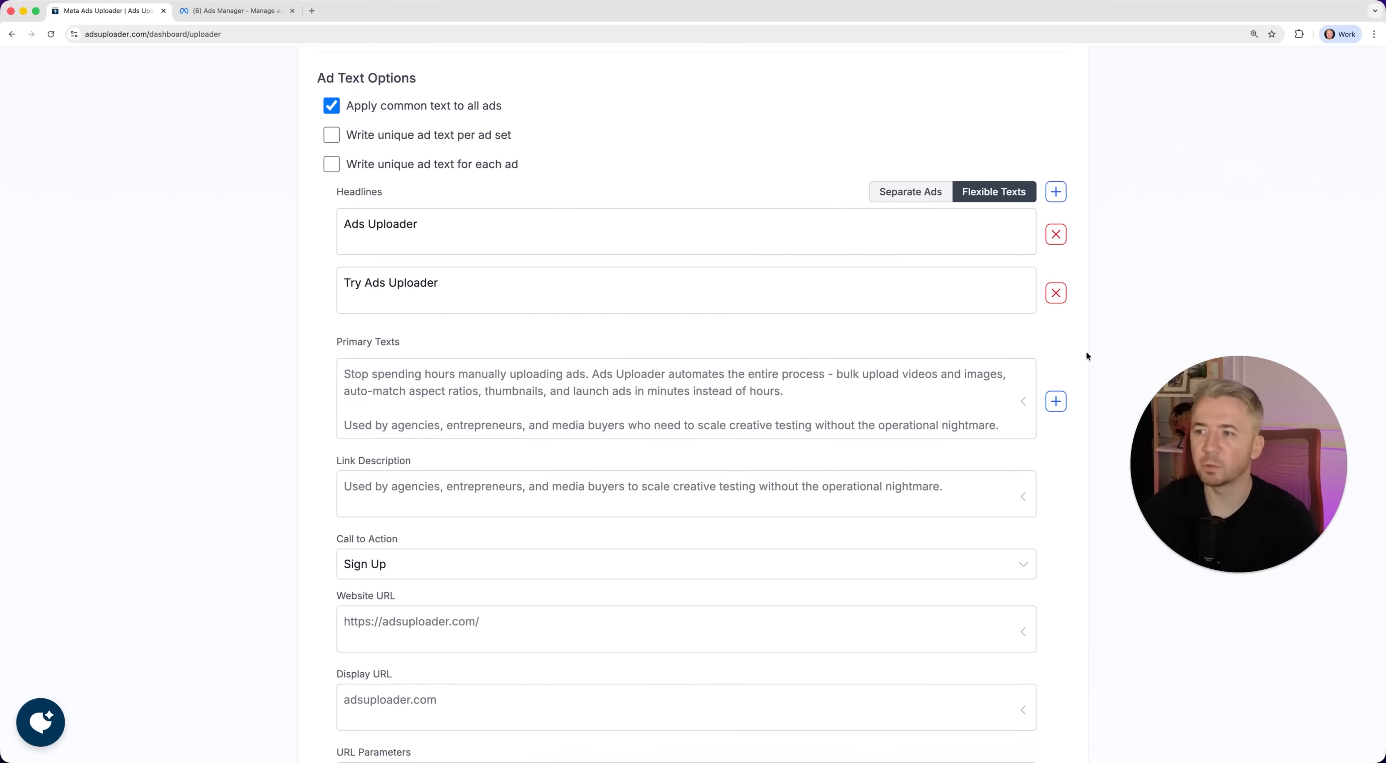
Step: Turn off all creative enhancements for the ads, and try the Meta defaults option before switching it off again
scroll(1045, 354, "down", 6)
scroll(1045, 355, "up", 2)
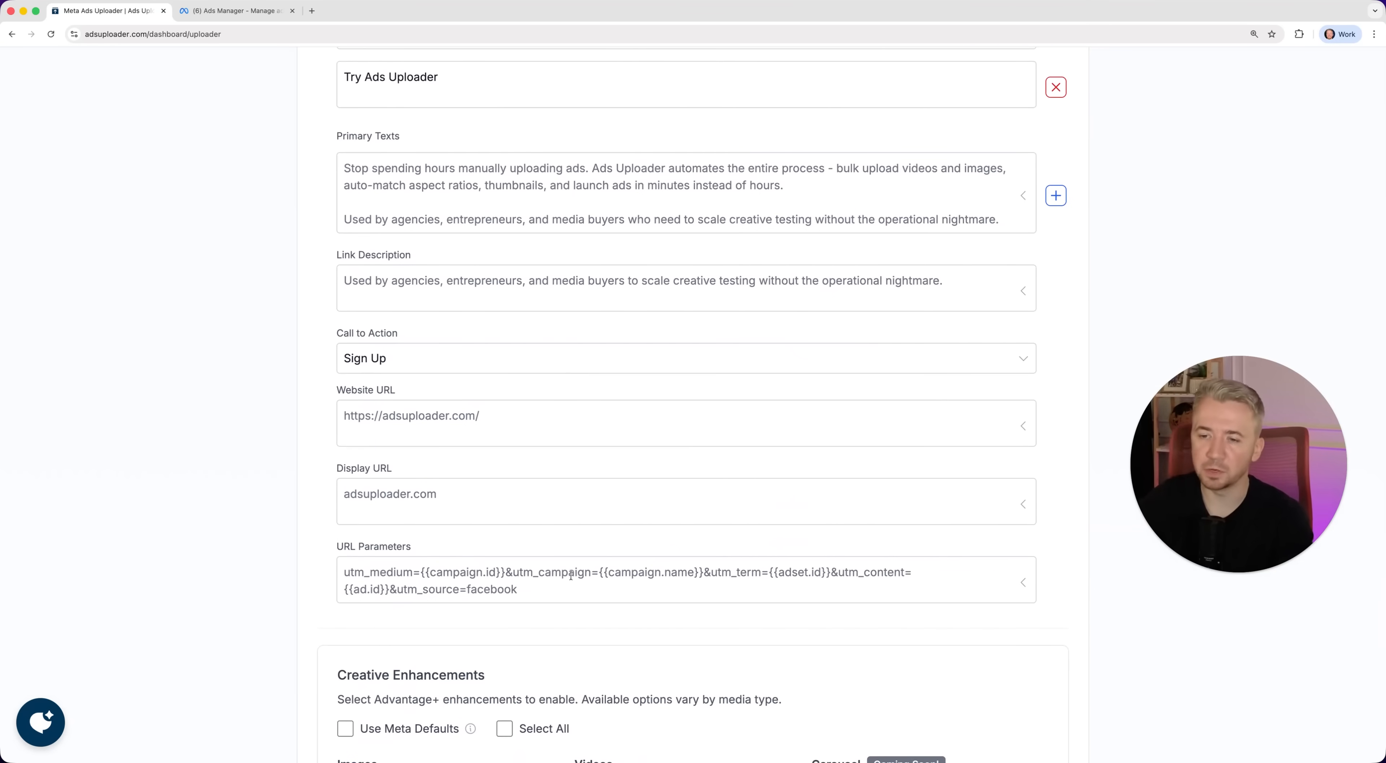
scroll(1091, 662, "down", 7)
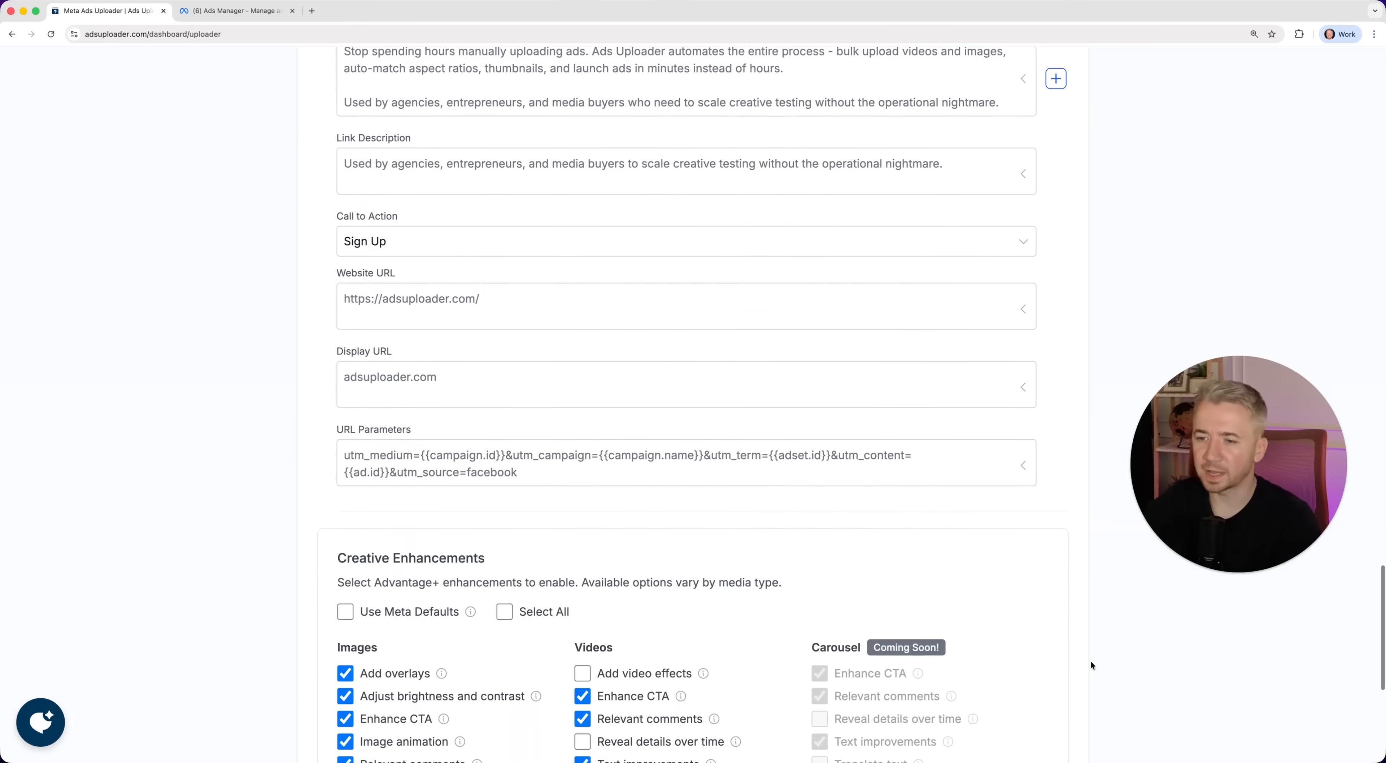
scroll(1091, 661, "down", 3)
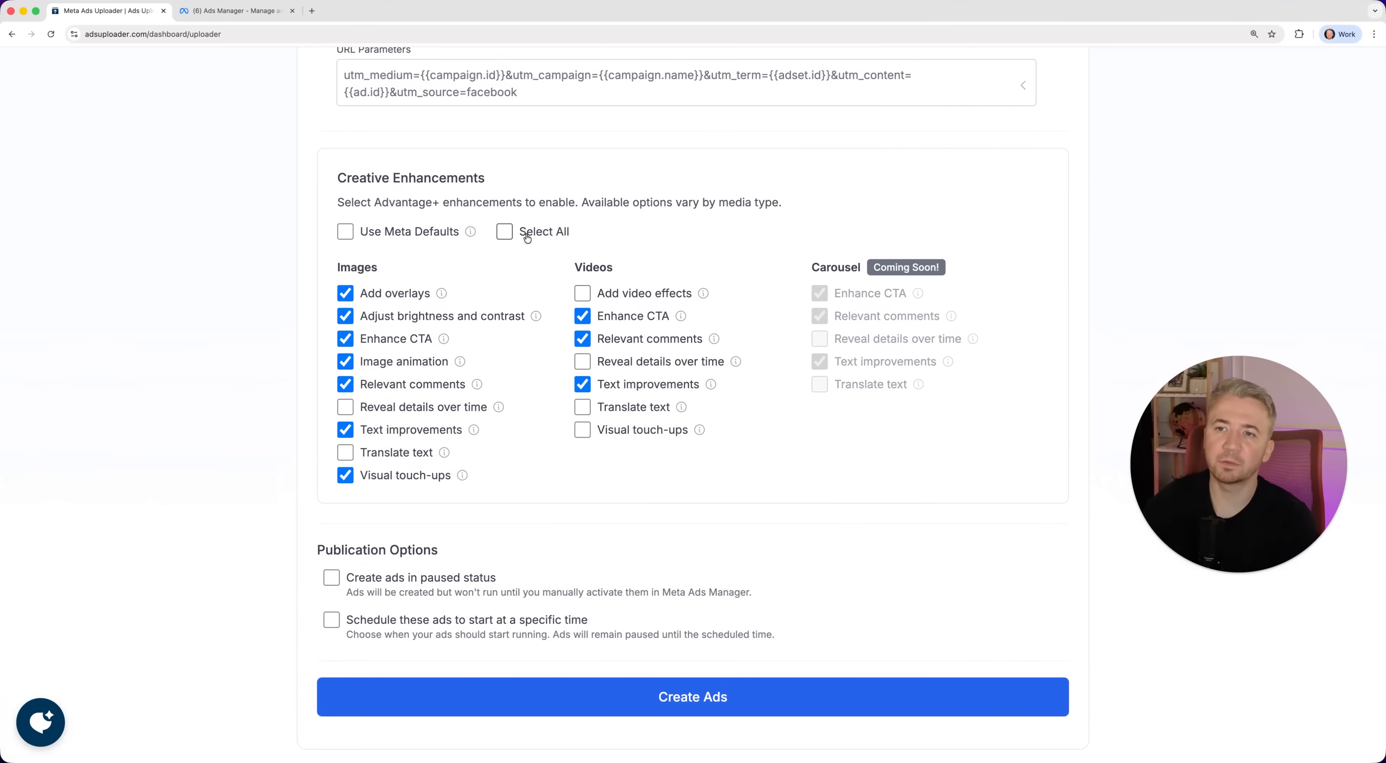
left_click(512, 230)
left_click(509, 230)
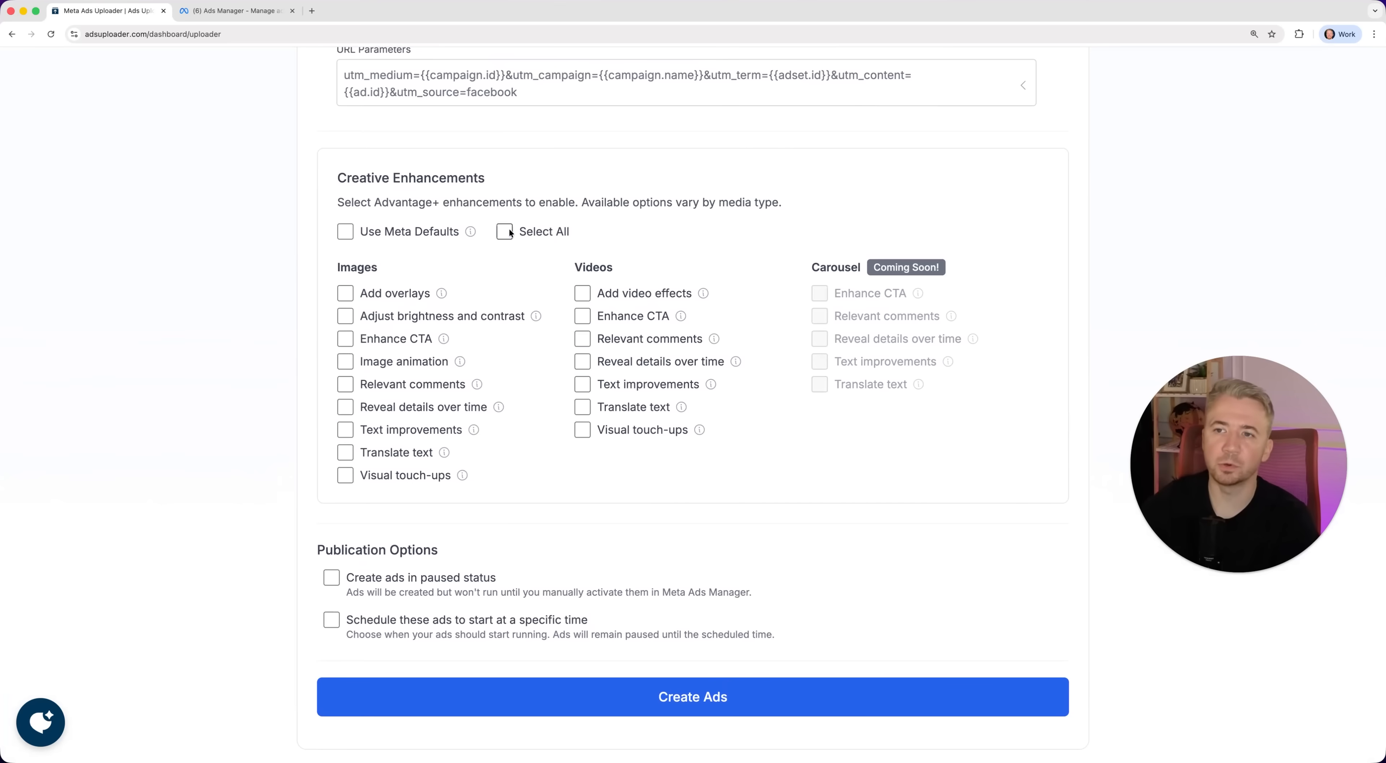
left_click(345, 232)
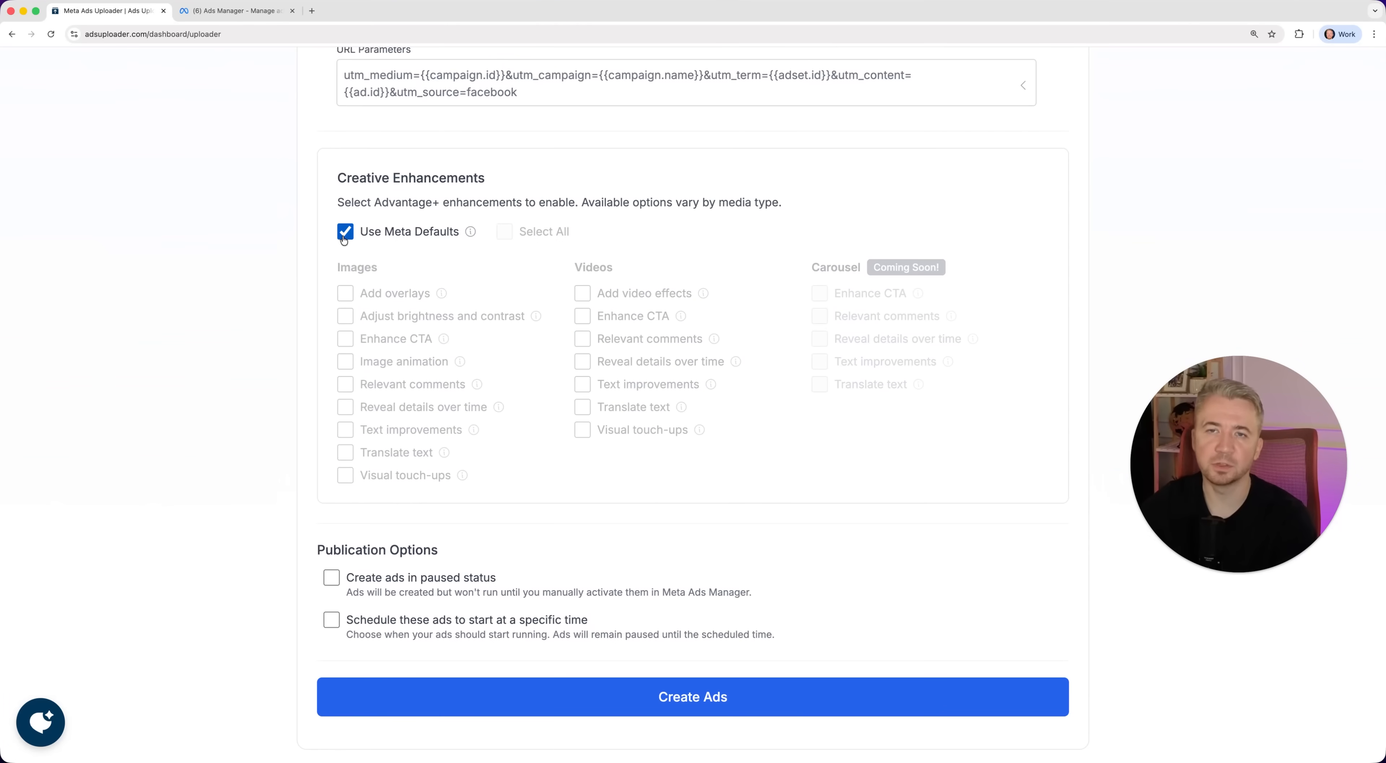
left_click(345, 232)
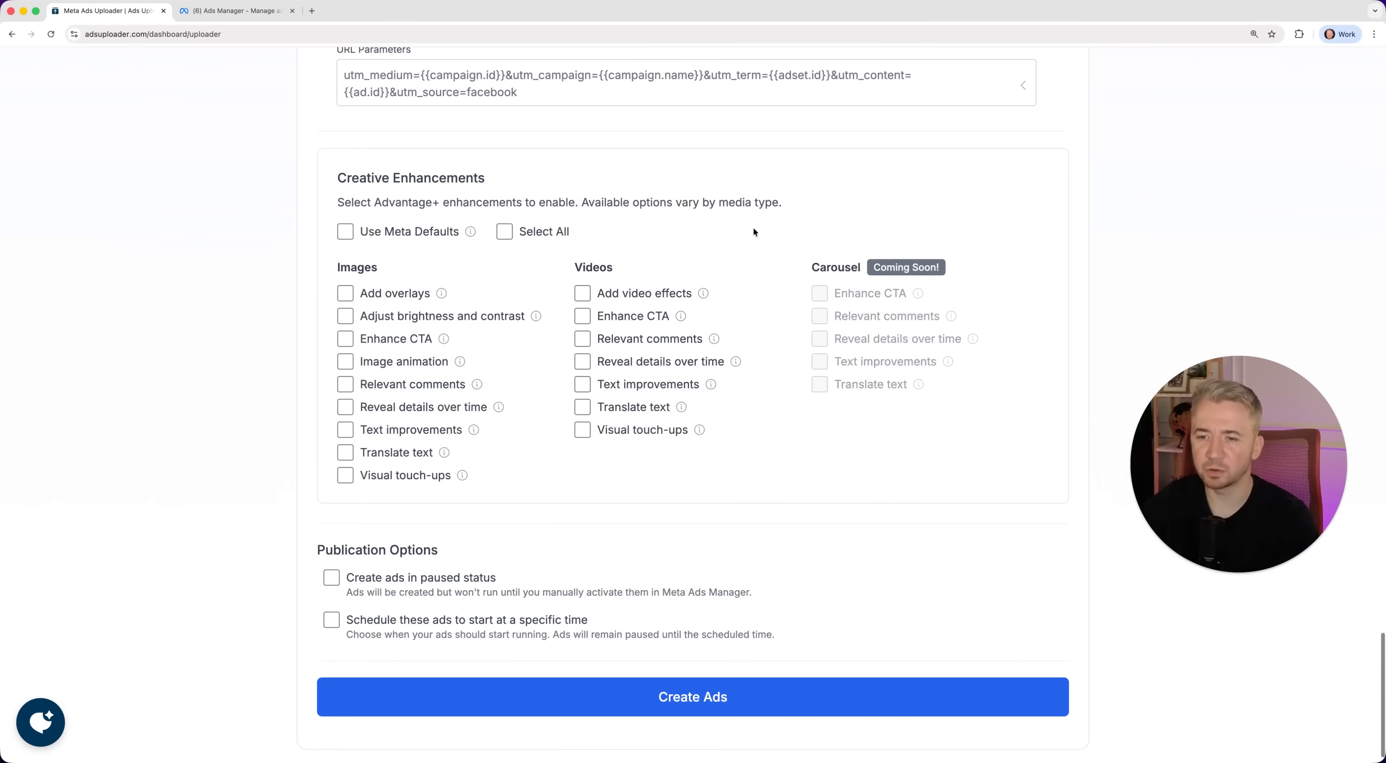
Step: Schedule the ads to start at a specific time, on Jan 05, 2026 at 12:00 AM
scroll(861, 493, "down", 2)
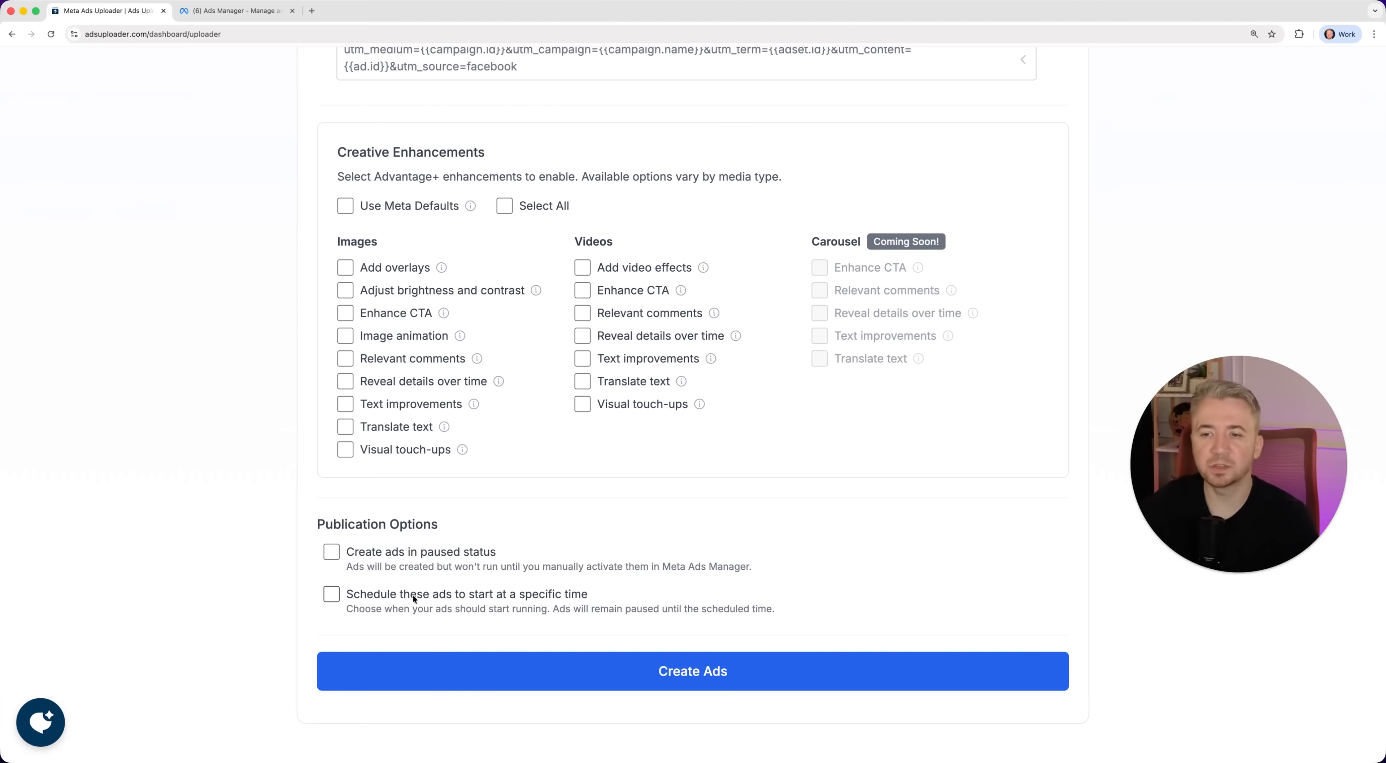
left_click(459, 595)
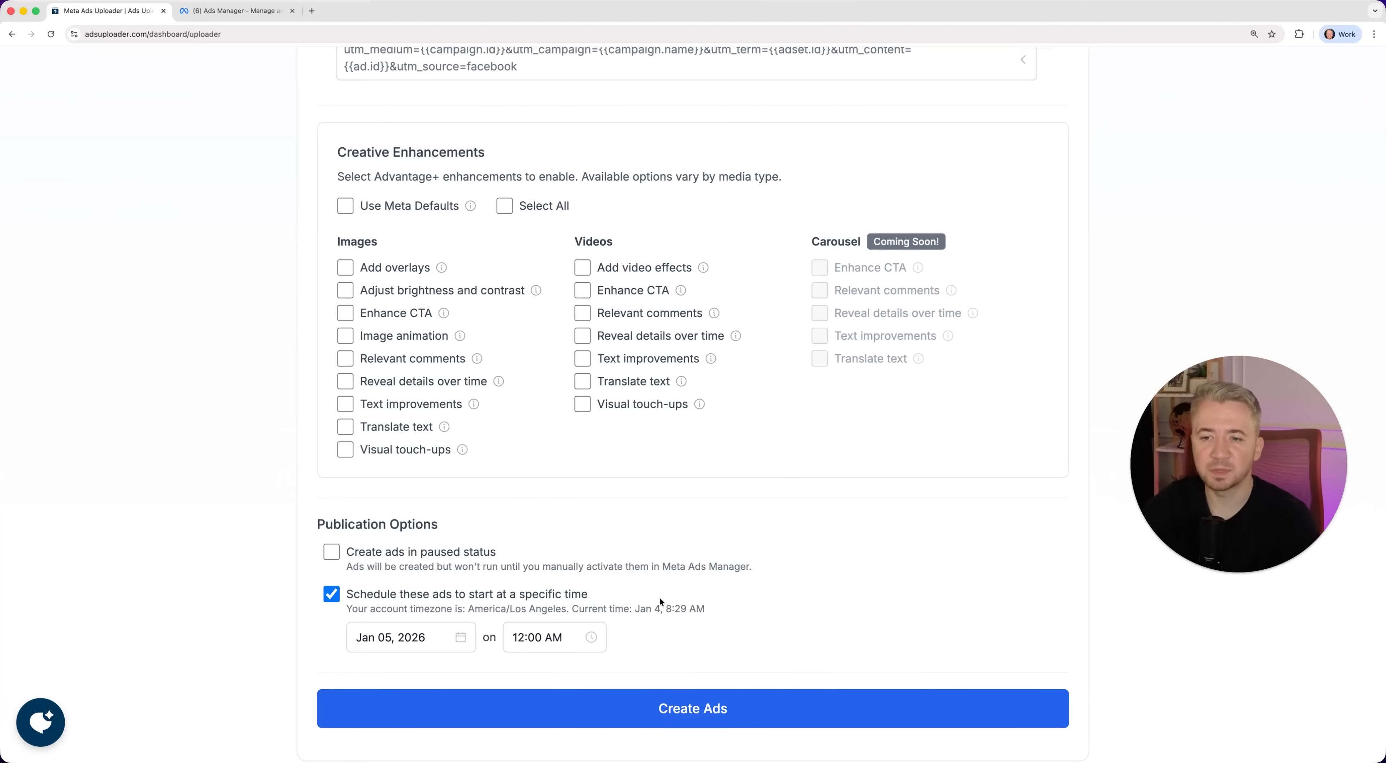
scroll(784, 634, "down", 2)
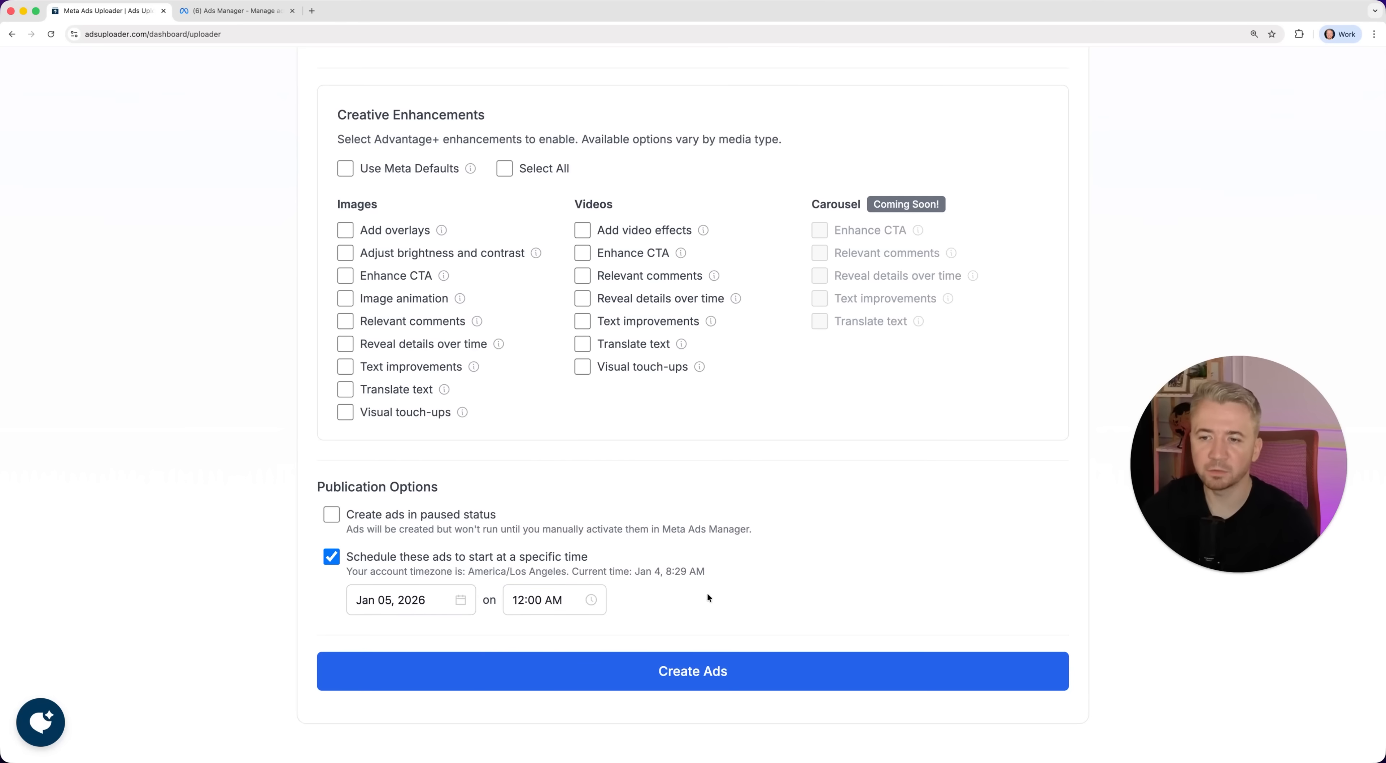
left_click(581, 593)
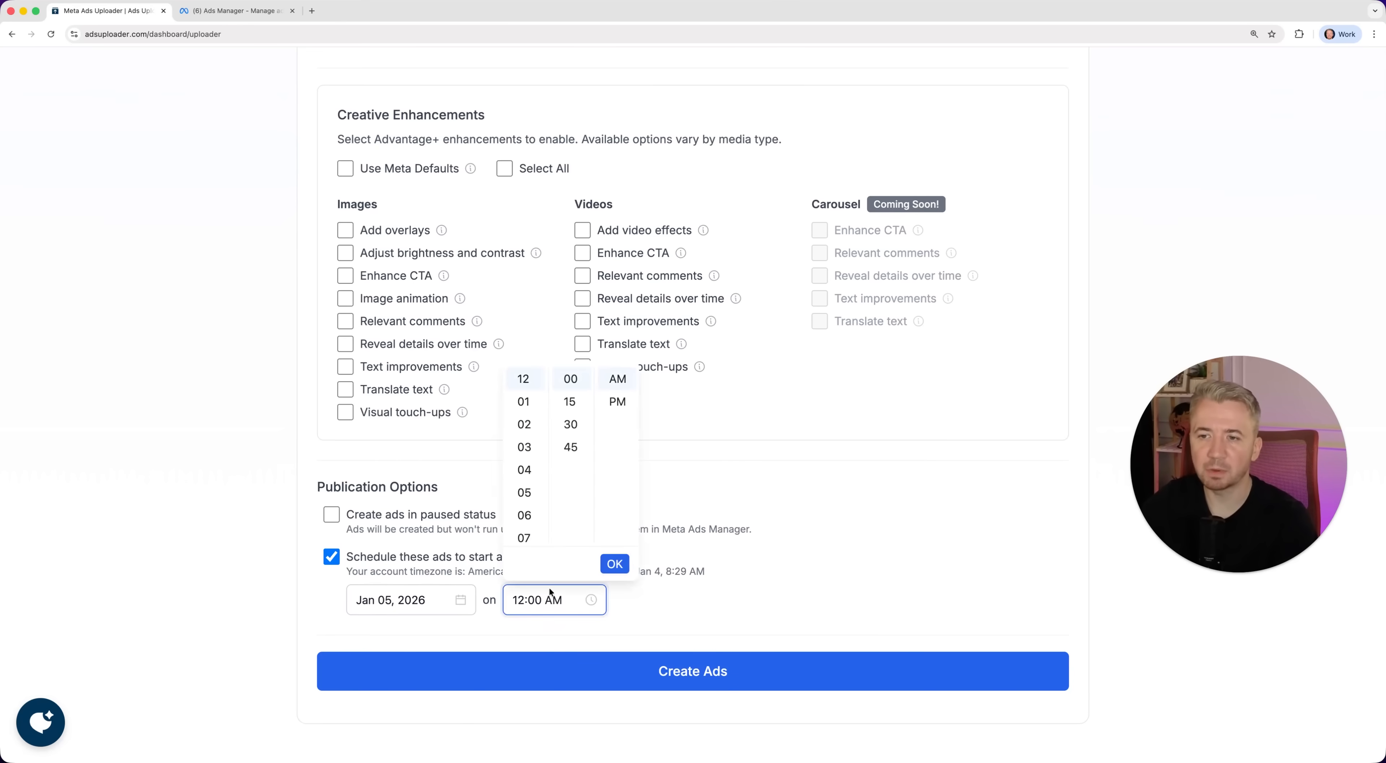
left_click(682, 608)
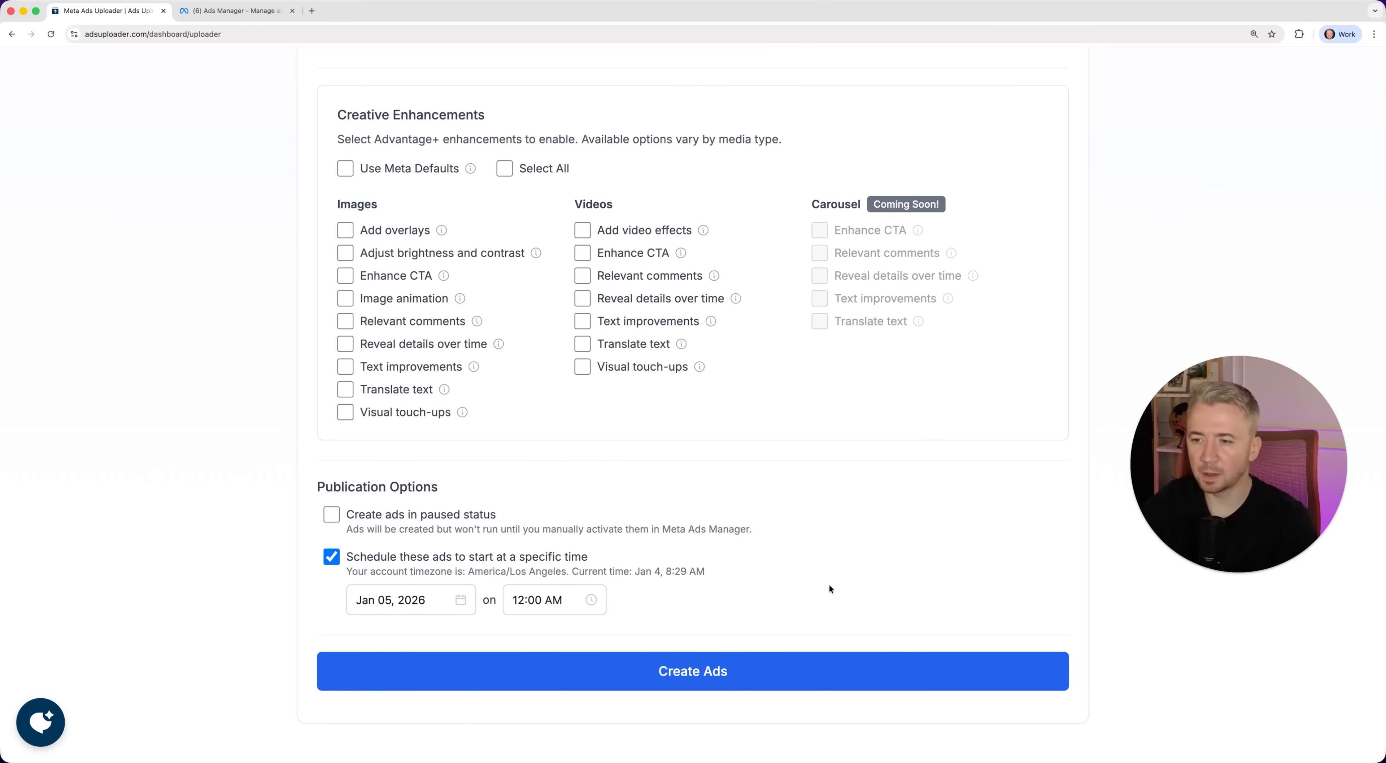
Step: Review the preview of the ads and their common text, and create the scheduled ads
scroll(831, 584, "up", 15)
scroll(830, 584, "up", 10)
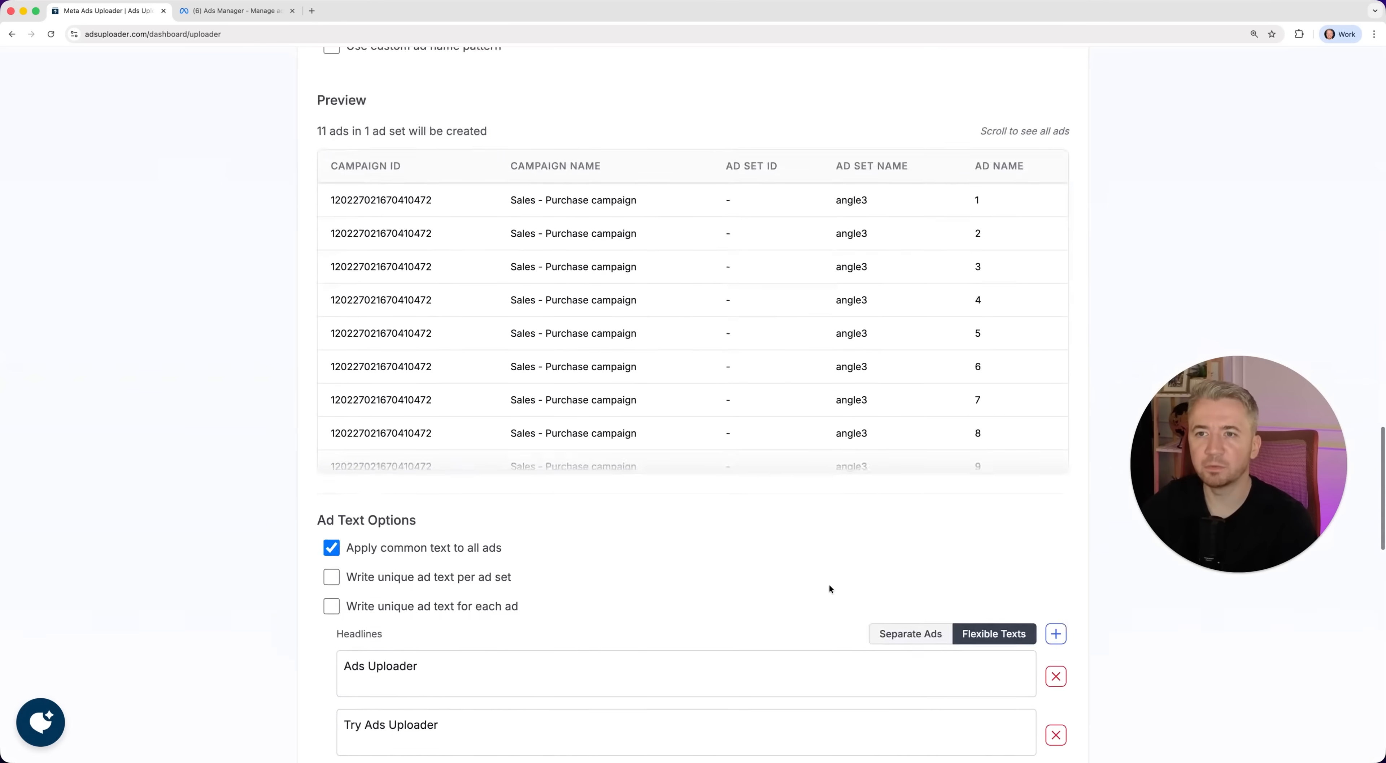
scroll(830, 585, "down", 5)
scroll(830, 585, "down", 20)
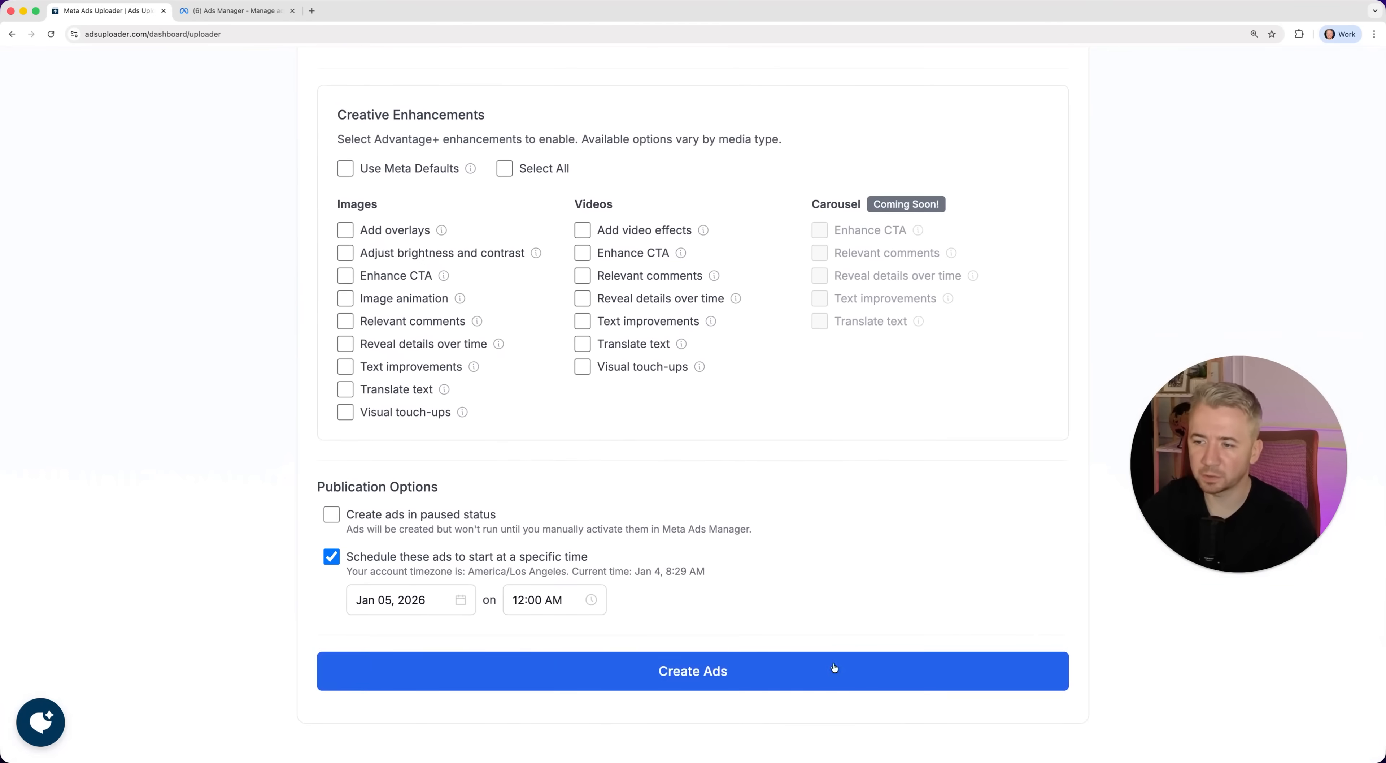
left_click(837, 662)
left_click_drag(1242, 491, 1244, 305)
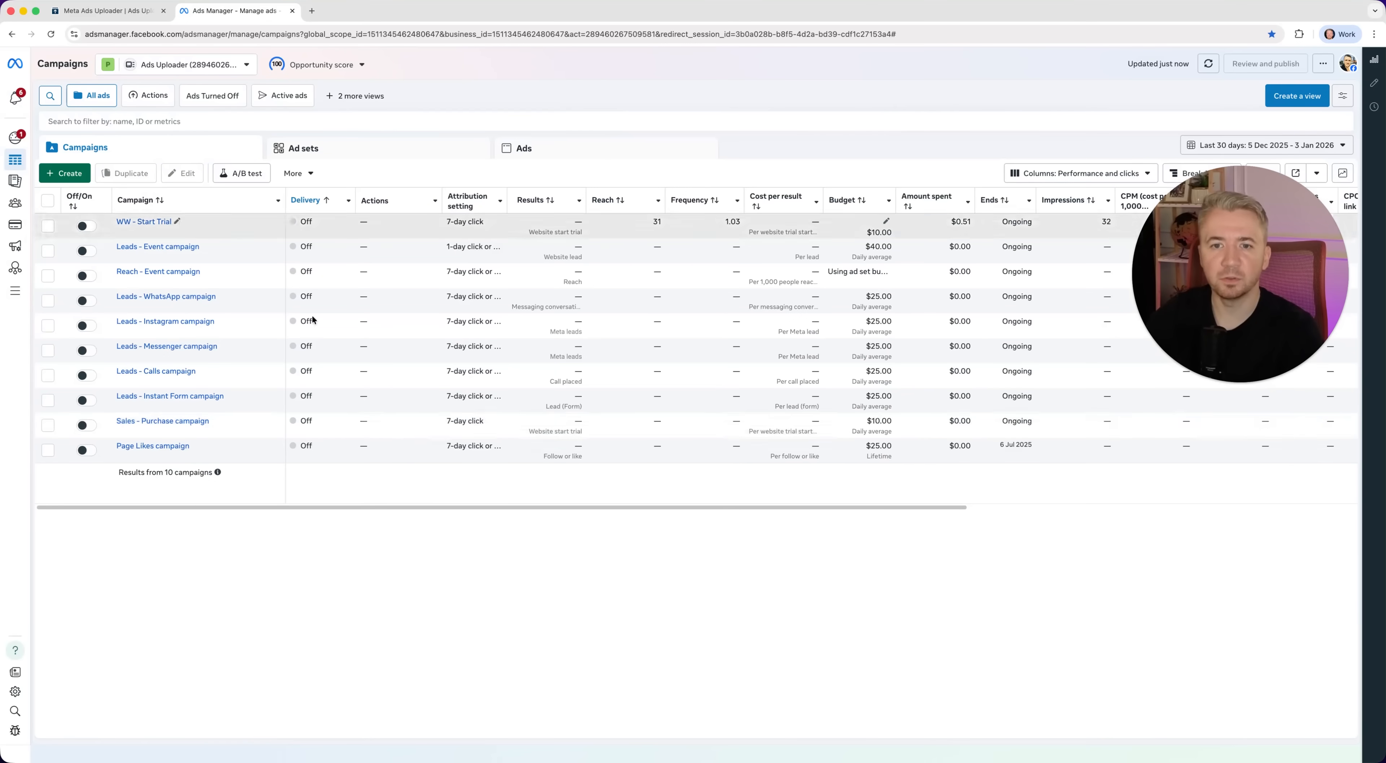
Step: In Meta Ads Manager, open ad 1 from the angle3 ad set of the Sales - Purchase campaign for editing
left_click(181, 423)
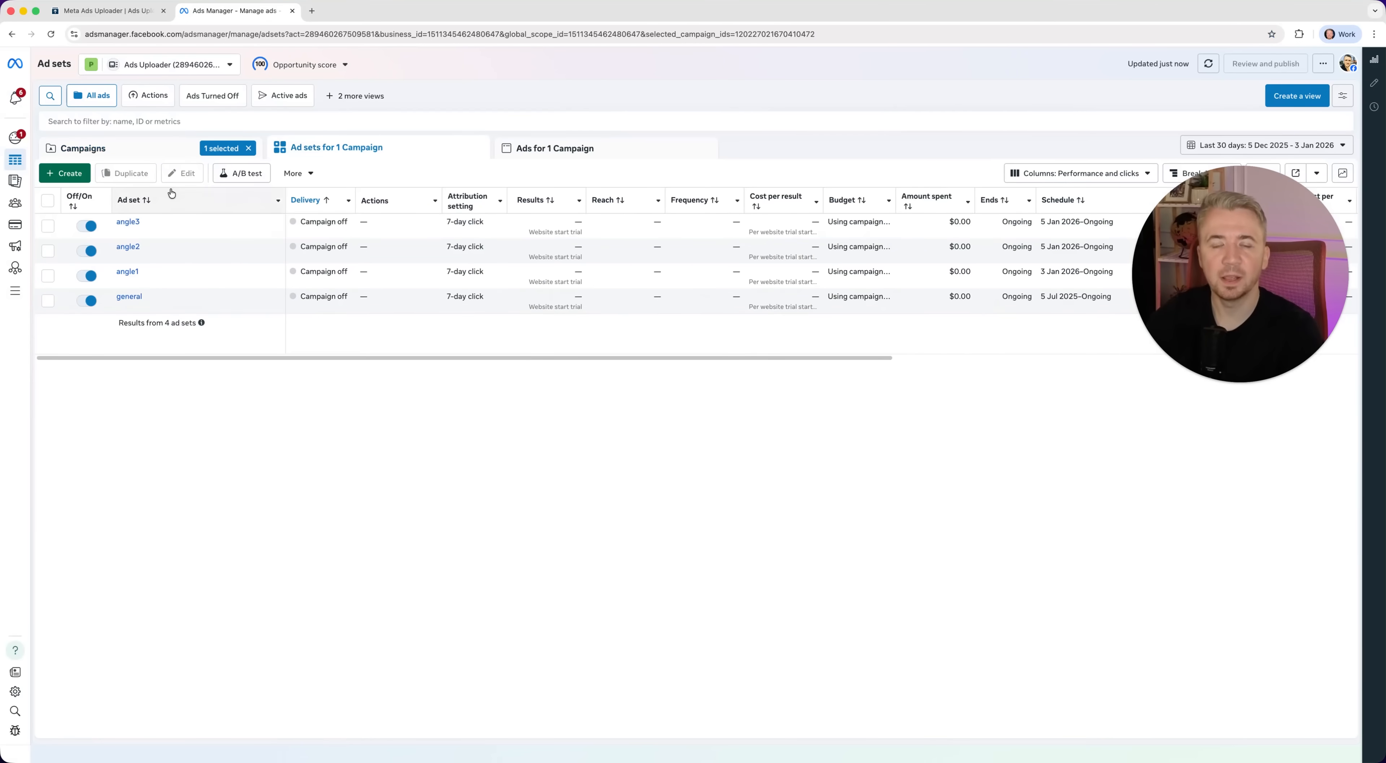
left_click(128, 222)
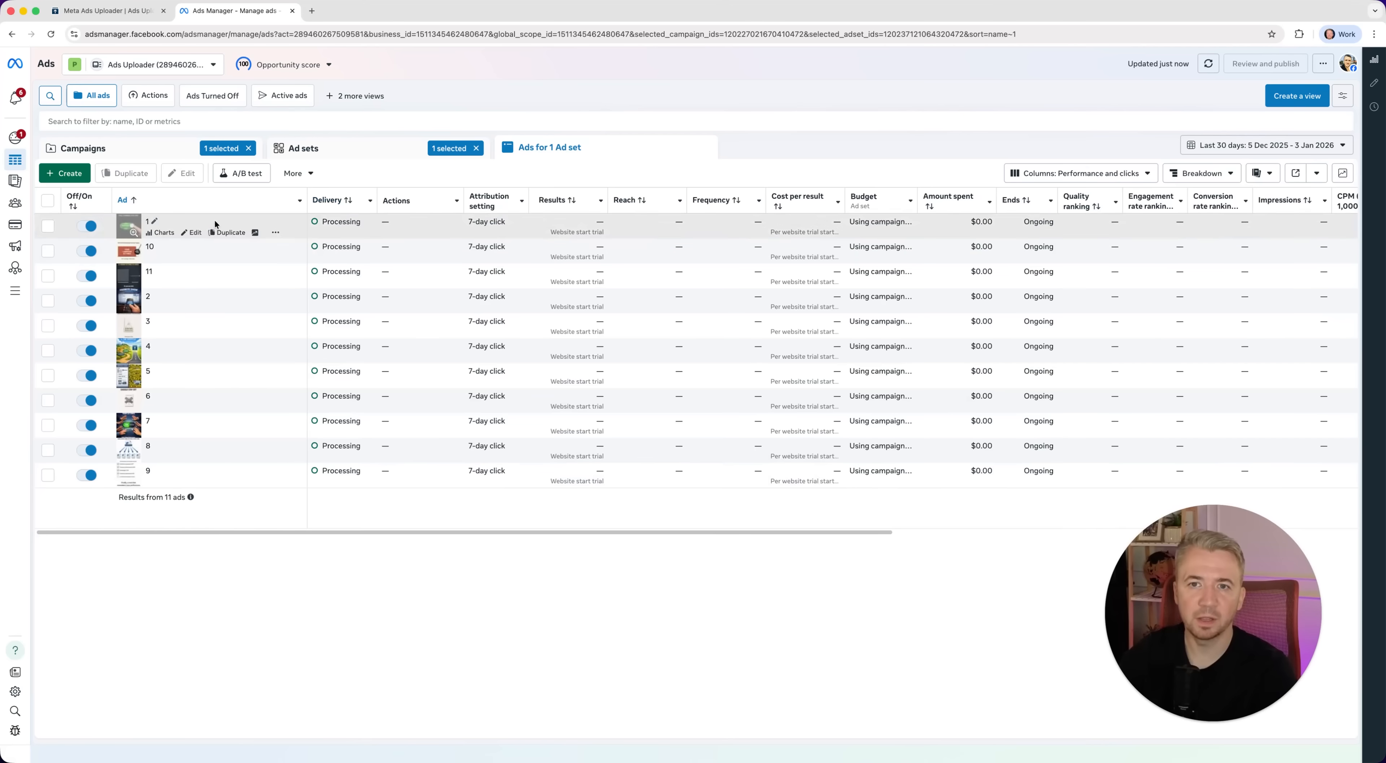
left_click(214, 220)
left_click(213, 175)
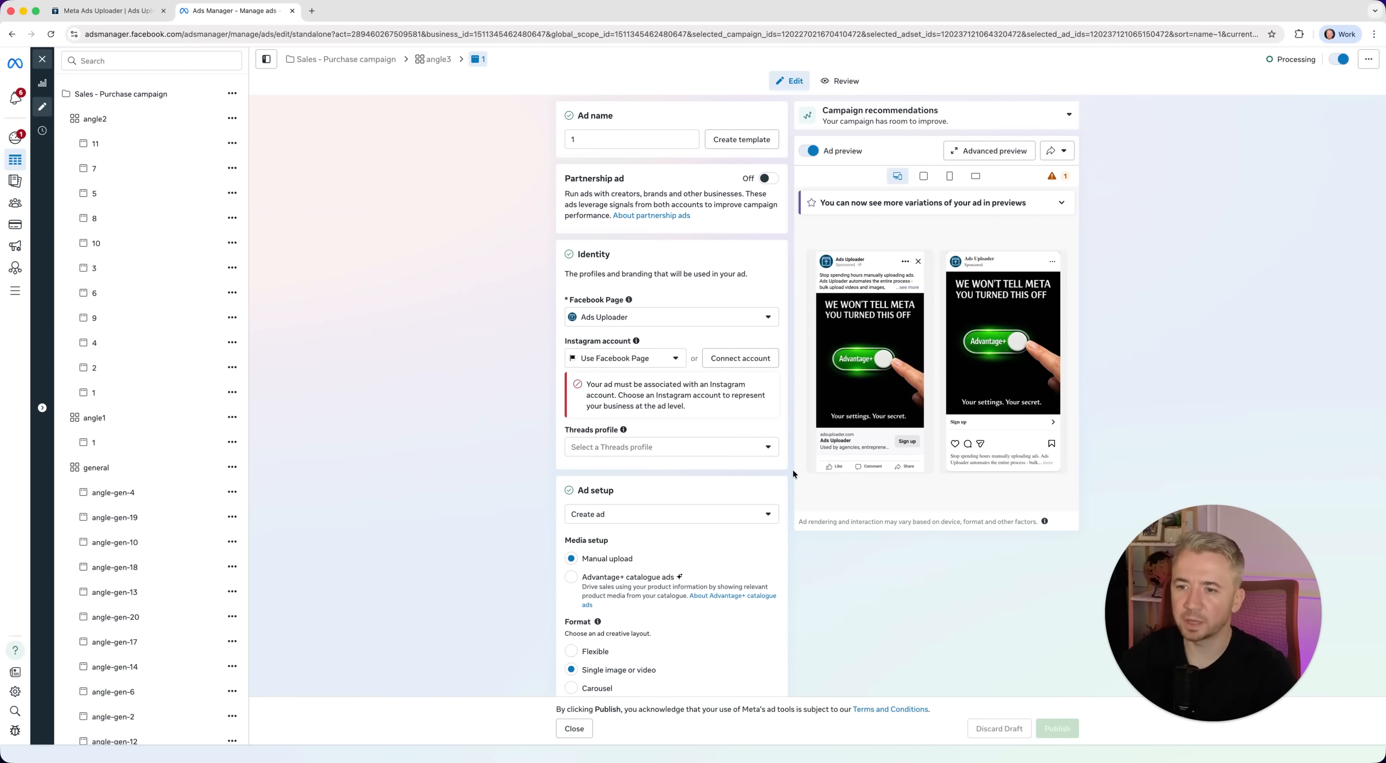
Step: Examine ad 1's destination, media placements, primary text, headlines, description, call to action and Advantage+ creative enhancements
scroll(793, 469, "down", 10)
scroll(793, 469, "down", 3)
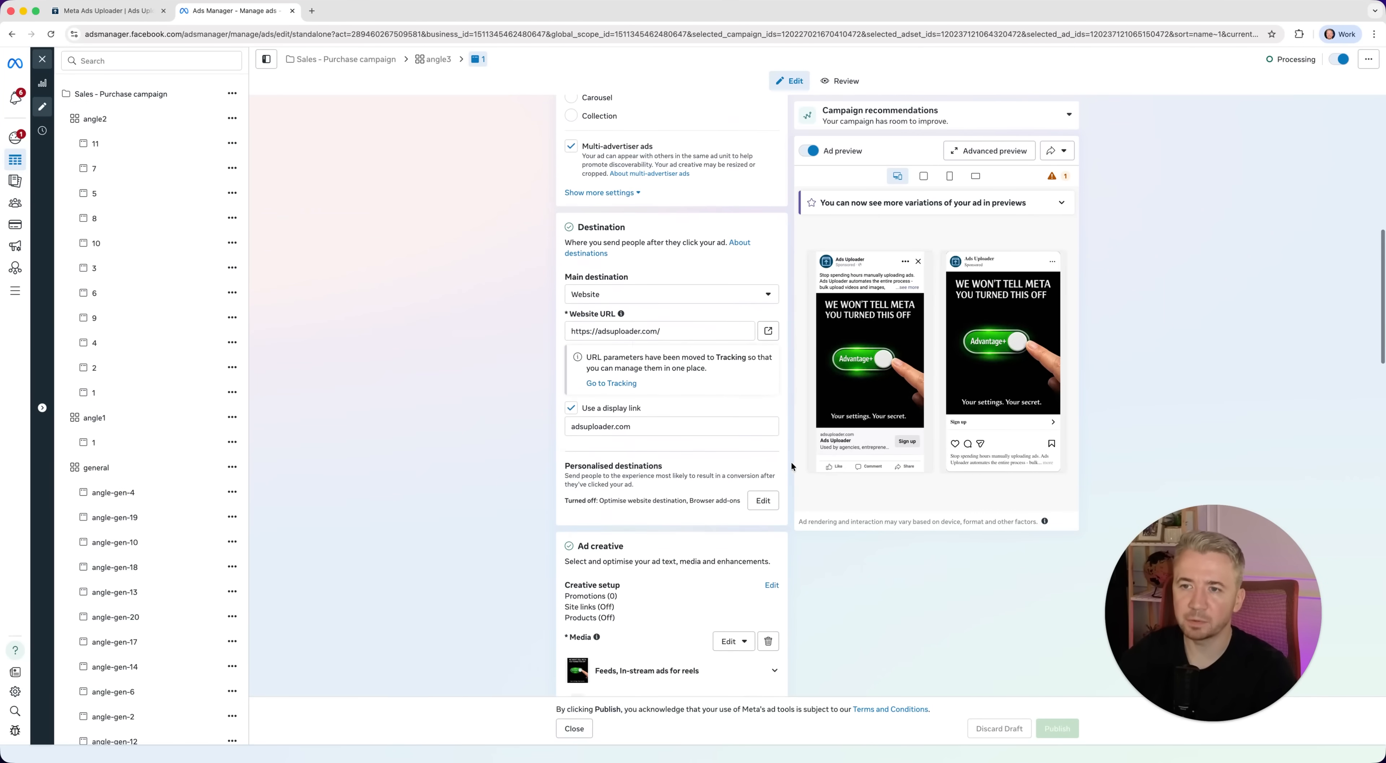
scroll(792, 415, "down", 10)
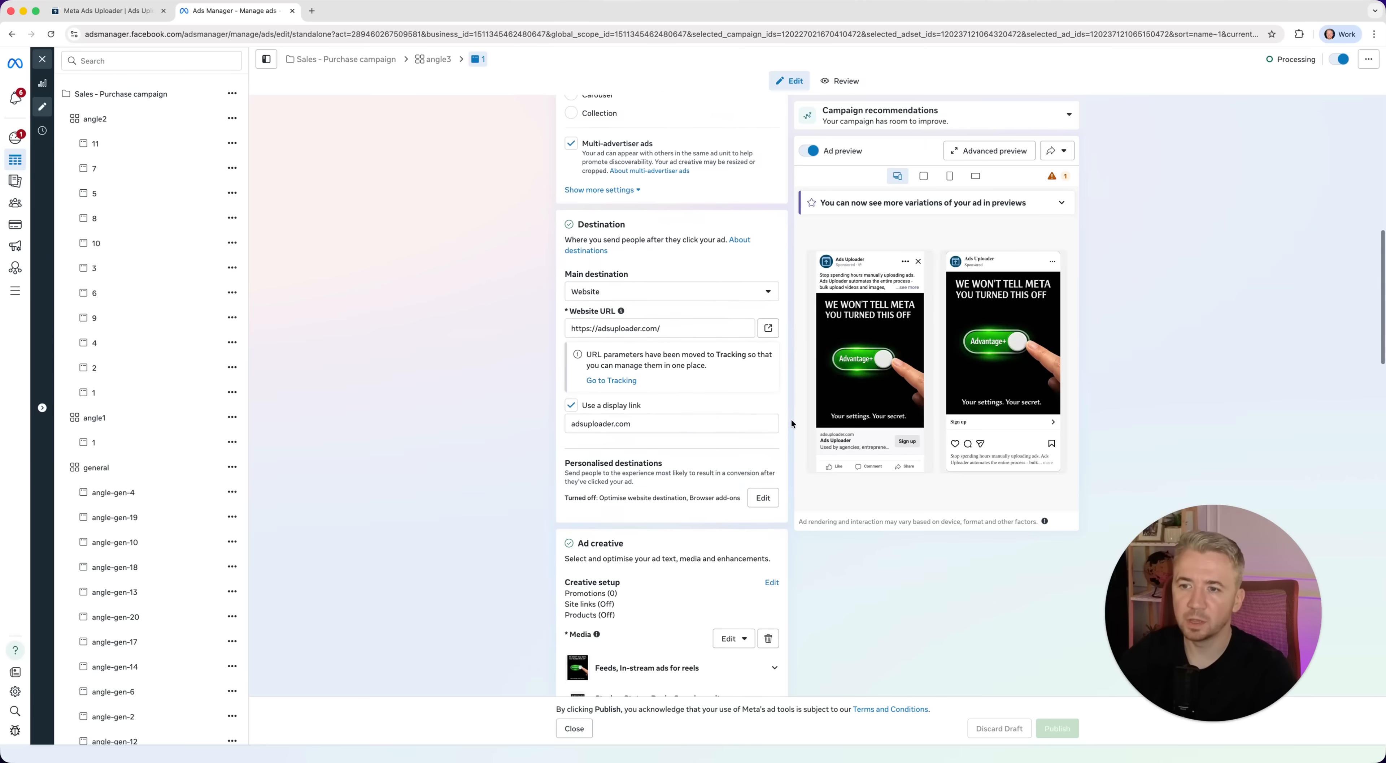
scroll(791, 423, "down", 5)
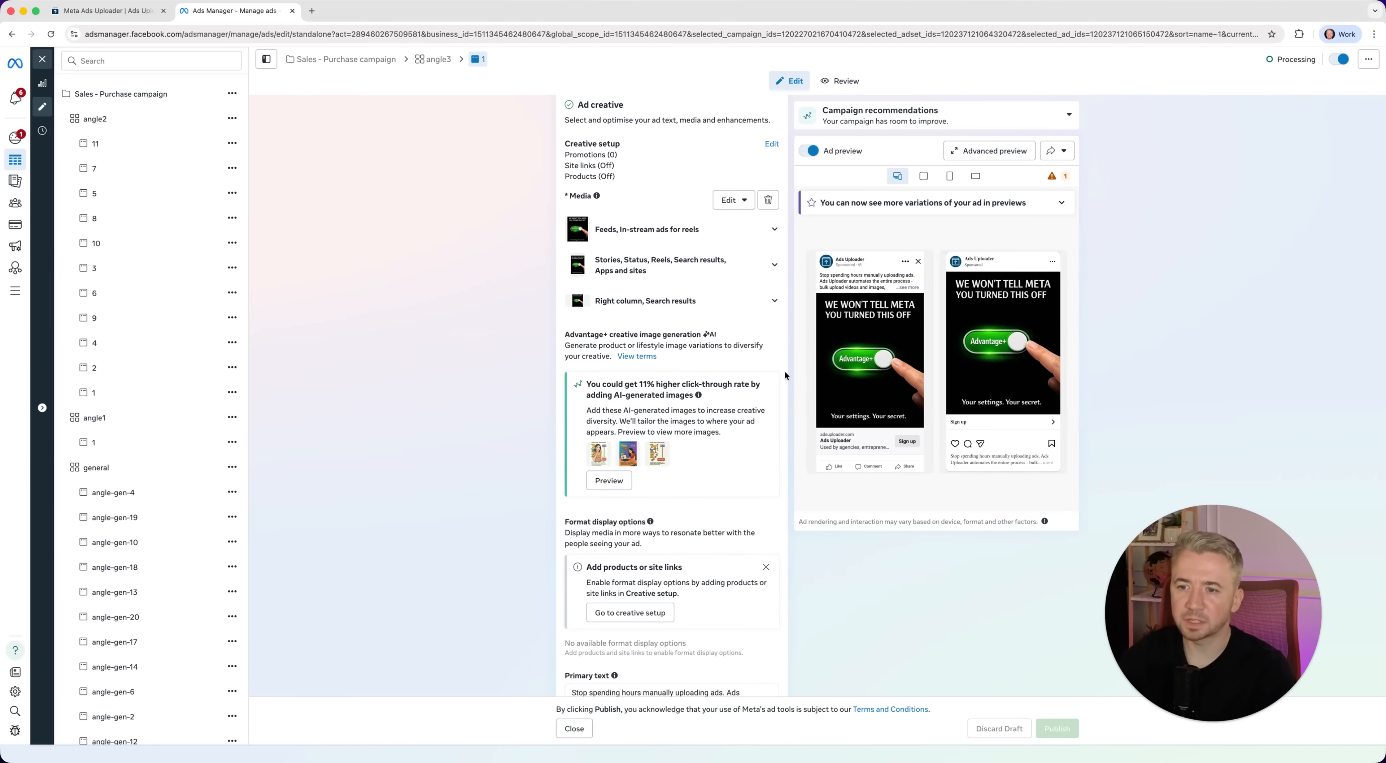
scroll(785, 371, "down", 14)
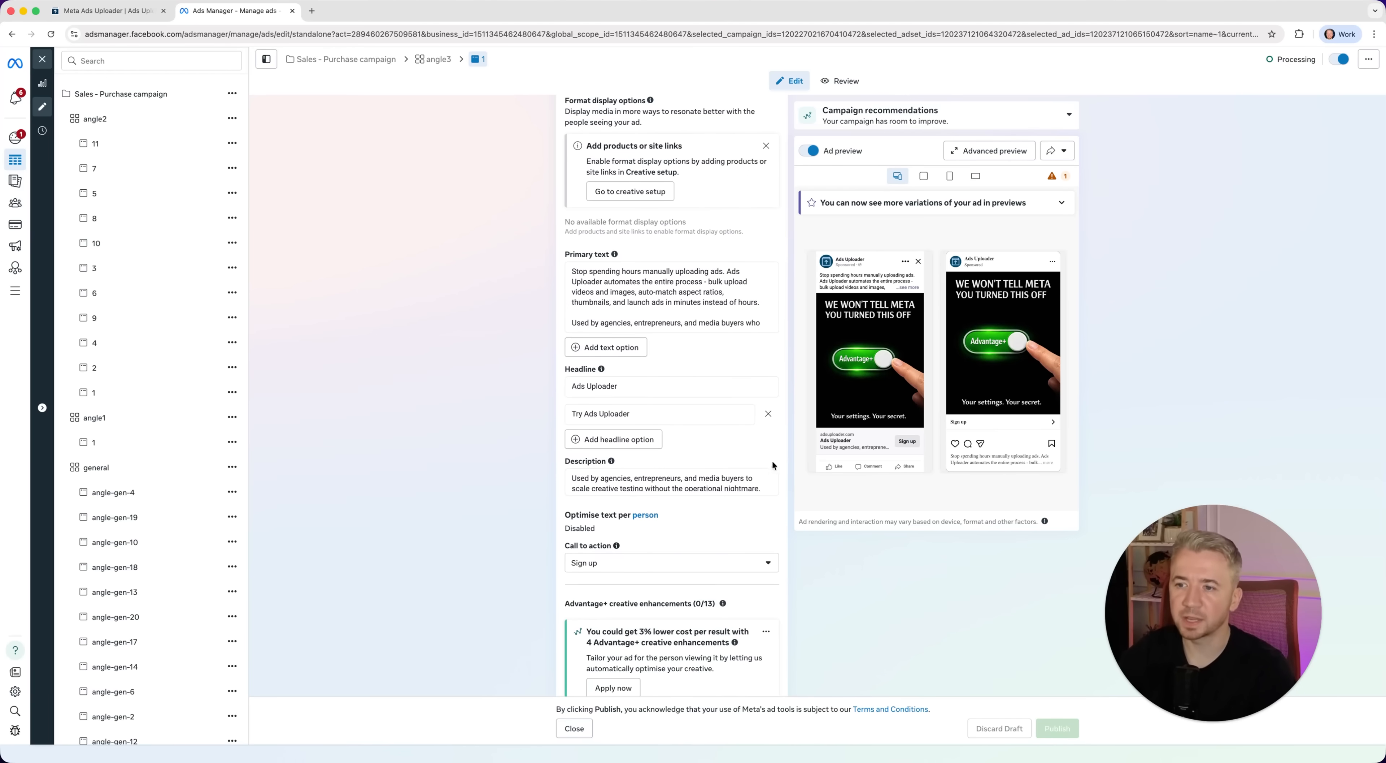
scroll(786, 469, "down", 5)
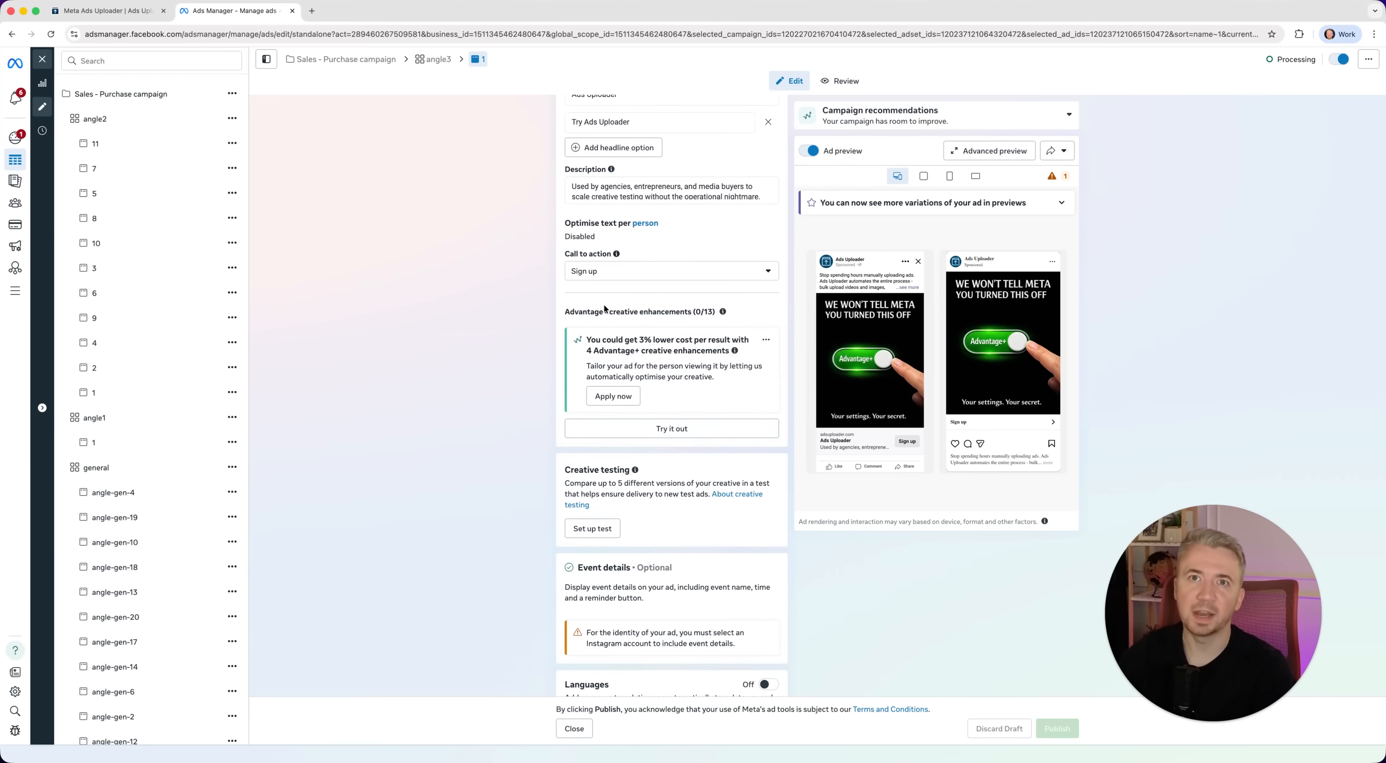
Step: Switch back to Ads Uploader and check the publication options and the ad creation summary
left_click(107, 11)
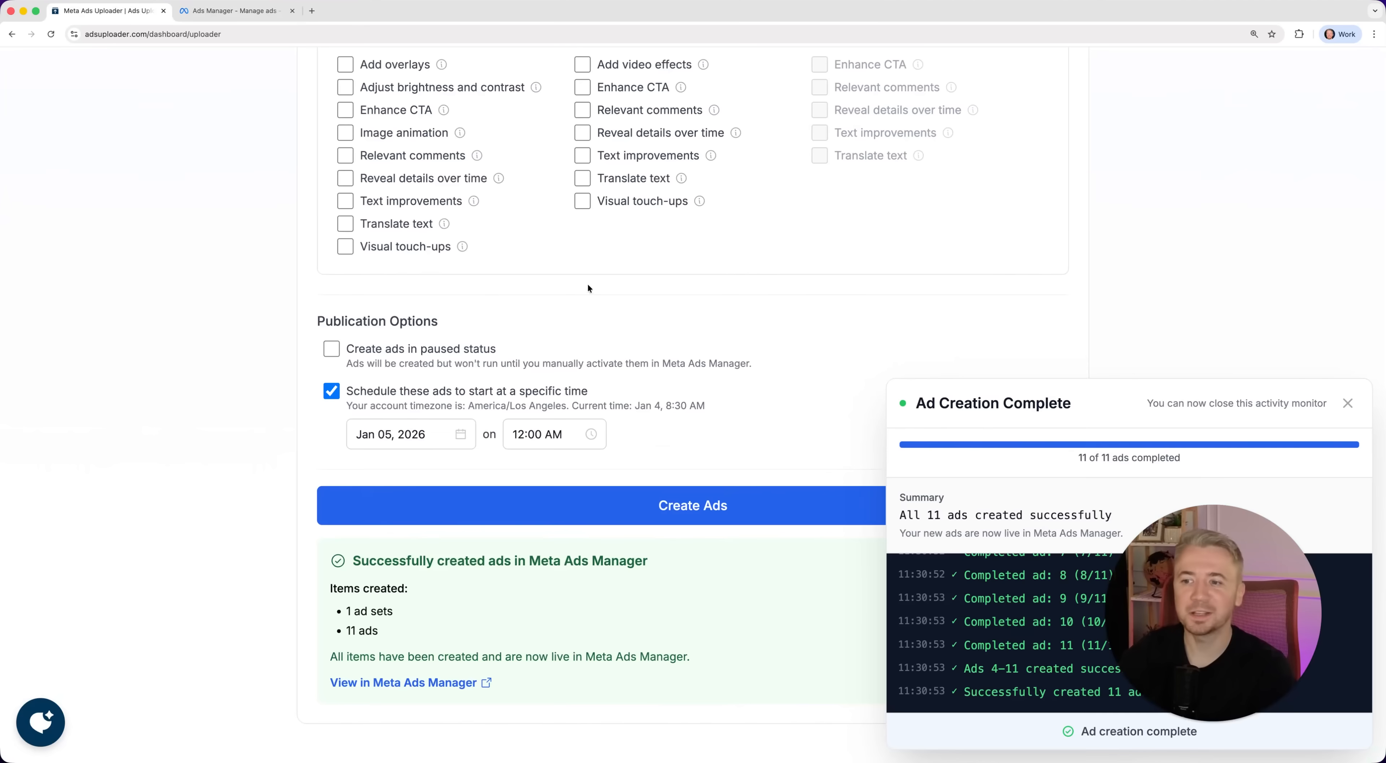
left_click_drag(1219, 574, 1242, 217)
scroll(997, 311, "up", 10)
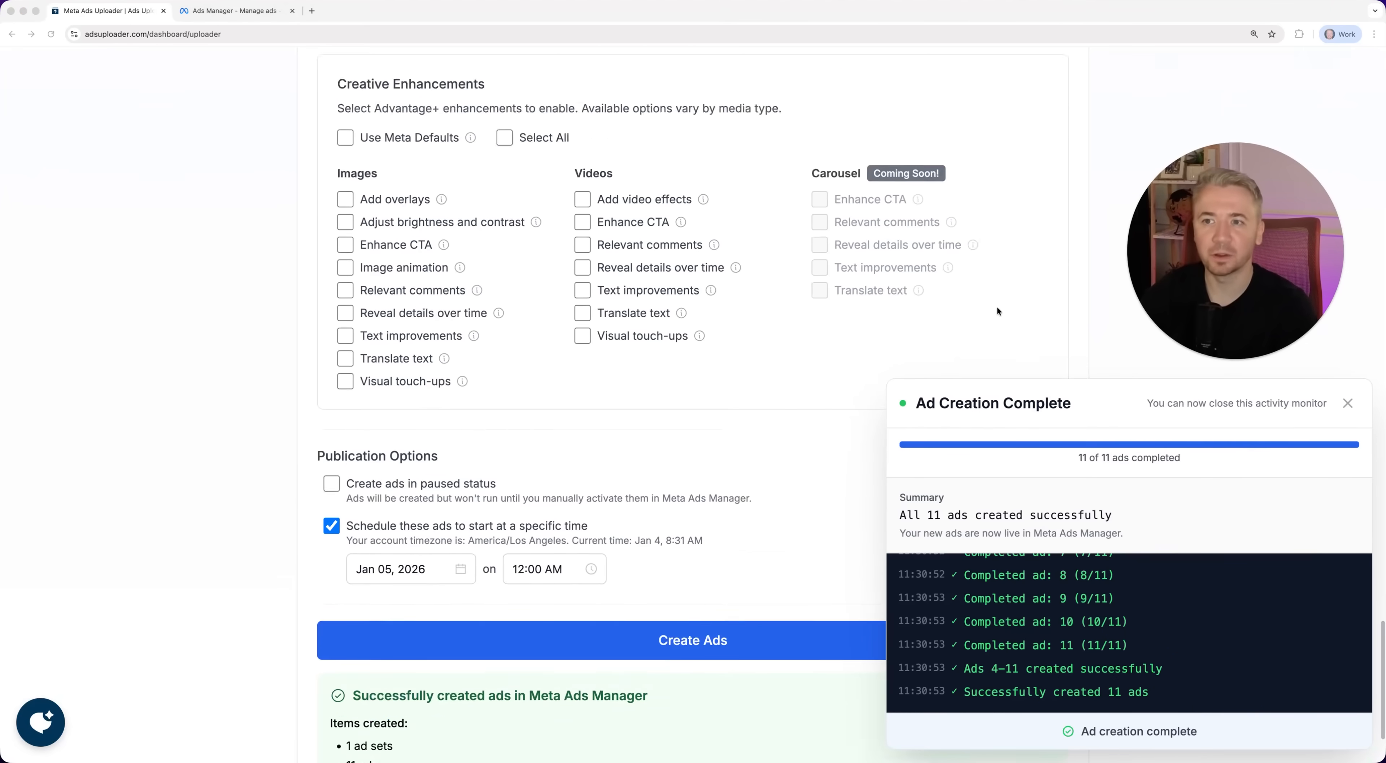
scroll(998, 310, "down", 10)
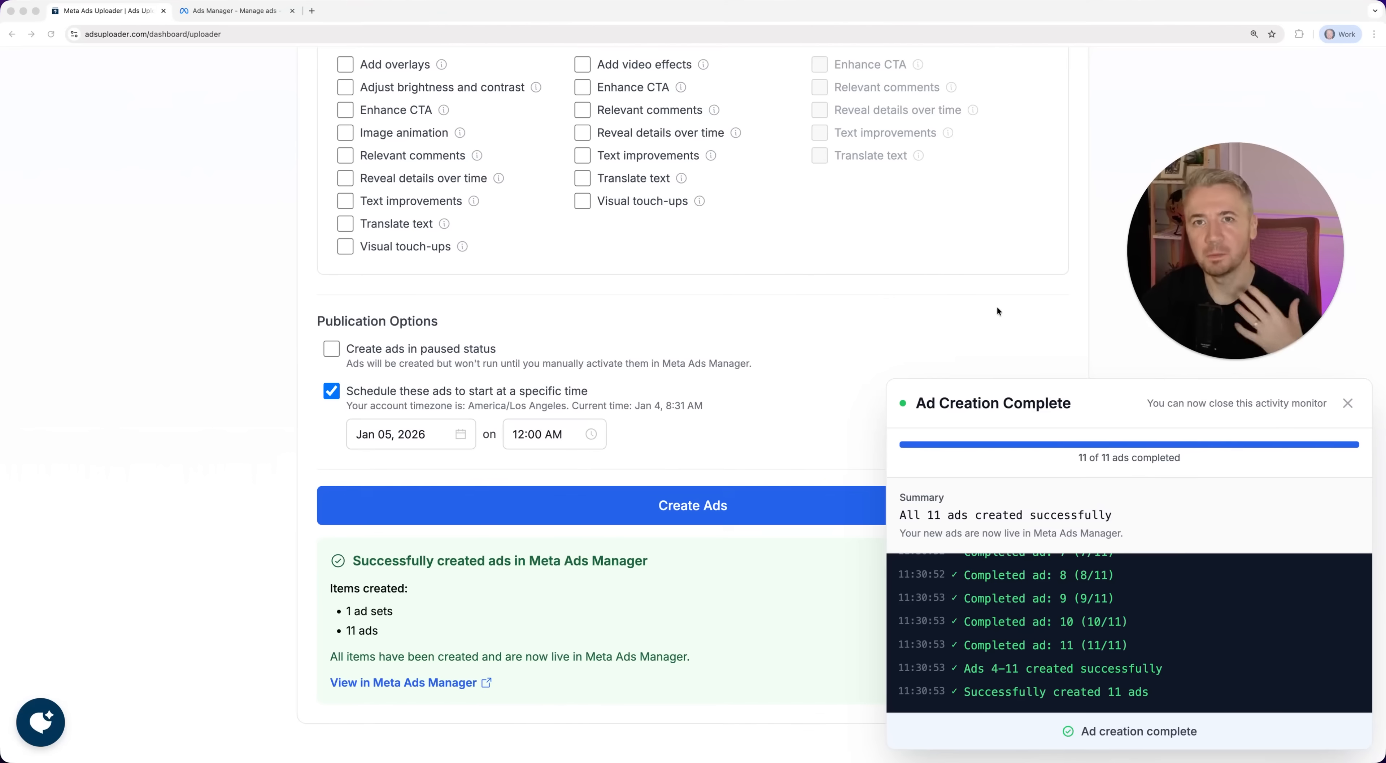